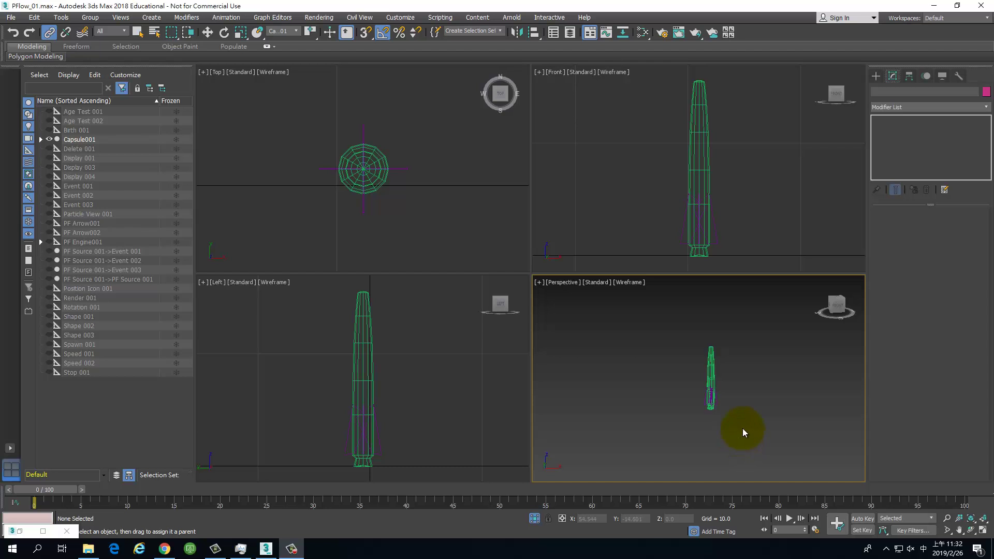
- Shade the Perspective view, preview the first frames, and unhide all isolated scene objects
mouse_move(742, 427)
alt+middle_down()
mouse_move(754, 423)
mouse_move(689, 428)
mouse_move(665, 444)
alt+middle_up()
key(F3)
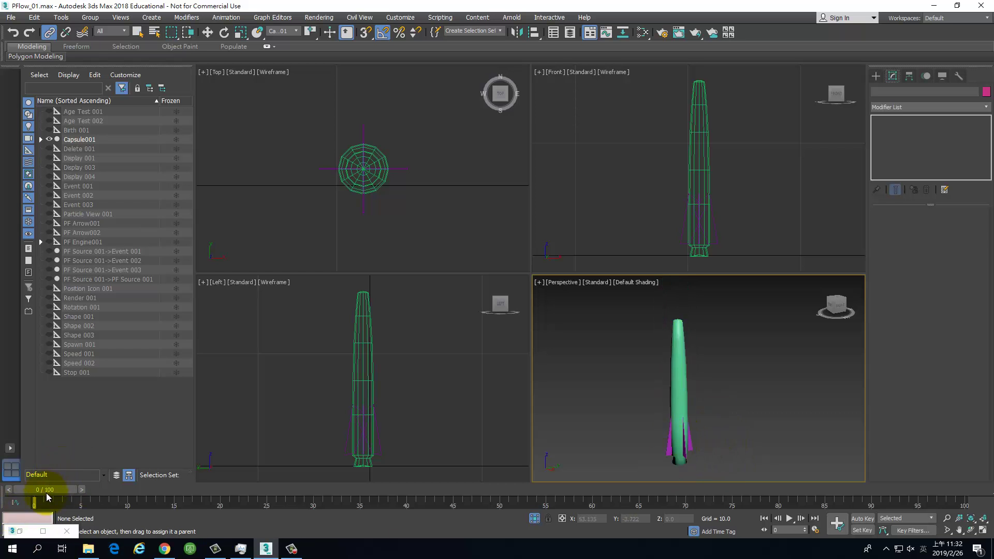
mouse_move(47, 496)
mouse_down()
mouse_move(107, 481)
mouse_move(222, 493)
mouse_move(21, 506)
mouse_move(137, 505)
mouse_move(179, 517)
mouse_move(45, 515)
mouse_move(227, 515)
mouse_move(24, 505)
mouse_up()
middle_drag(767, 393, 775, 393)
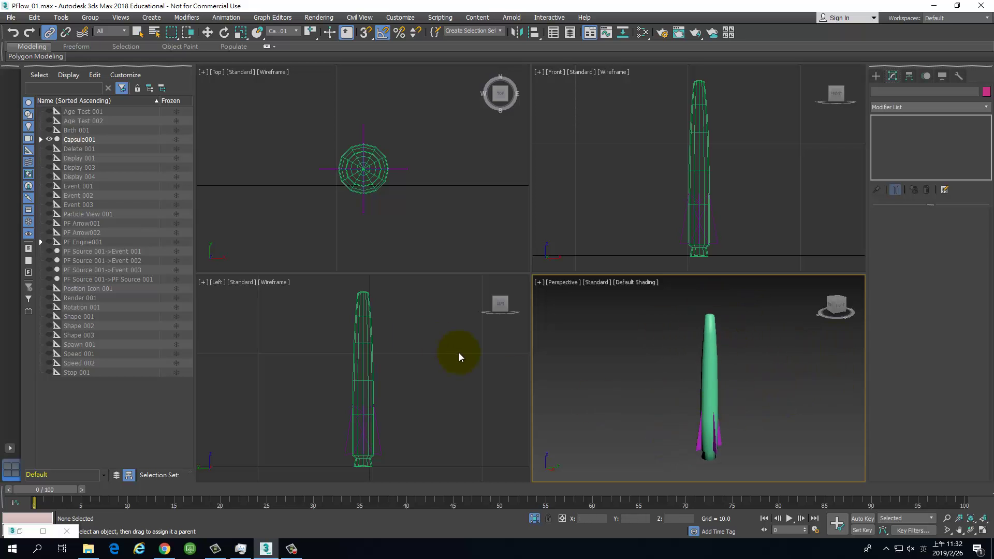
click(534, 518)
scroll(663, 385, down, 5)
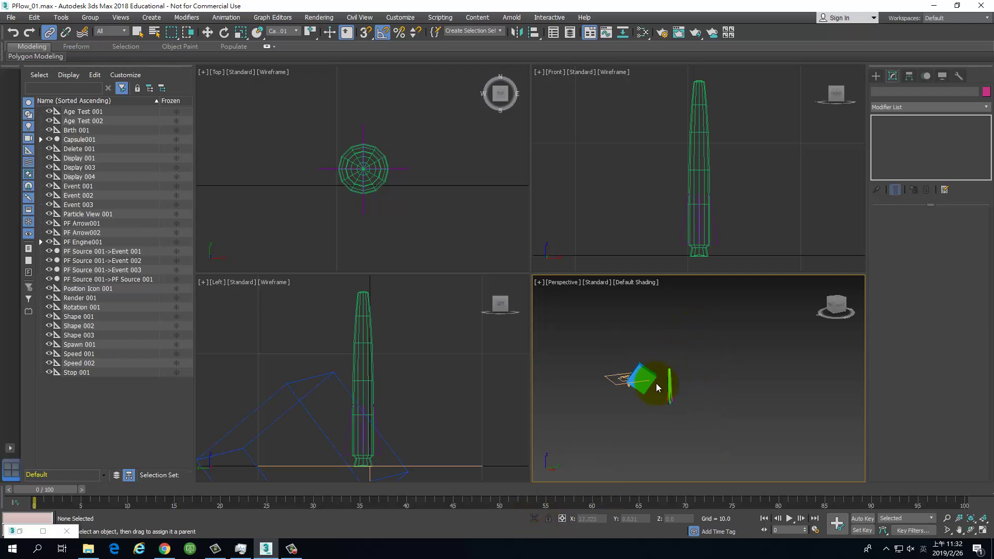
- Open PF Source 001 in Particle View and nudge Event 003 and Event 002 left
click(637, 386)
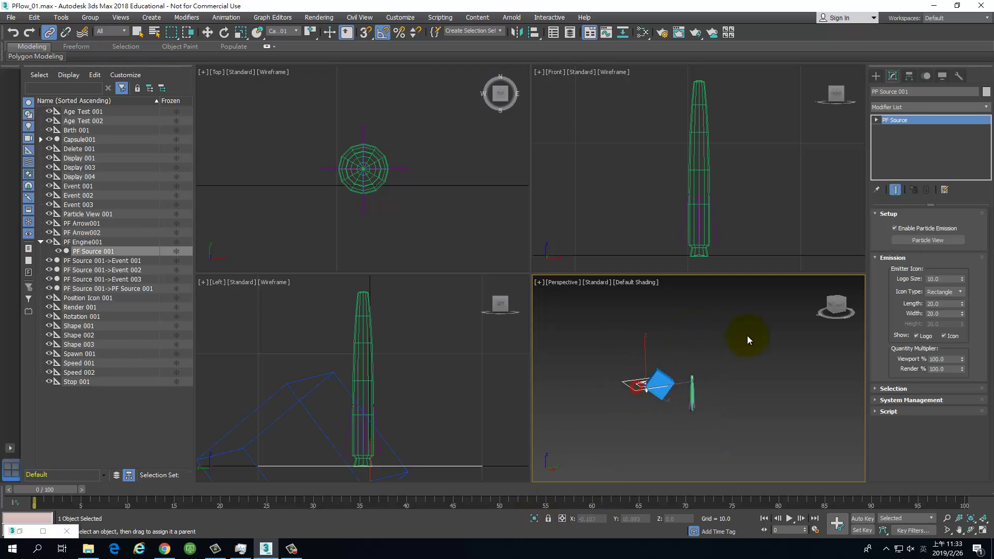
click(930, 240)
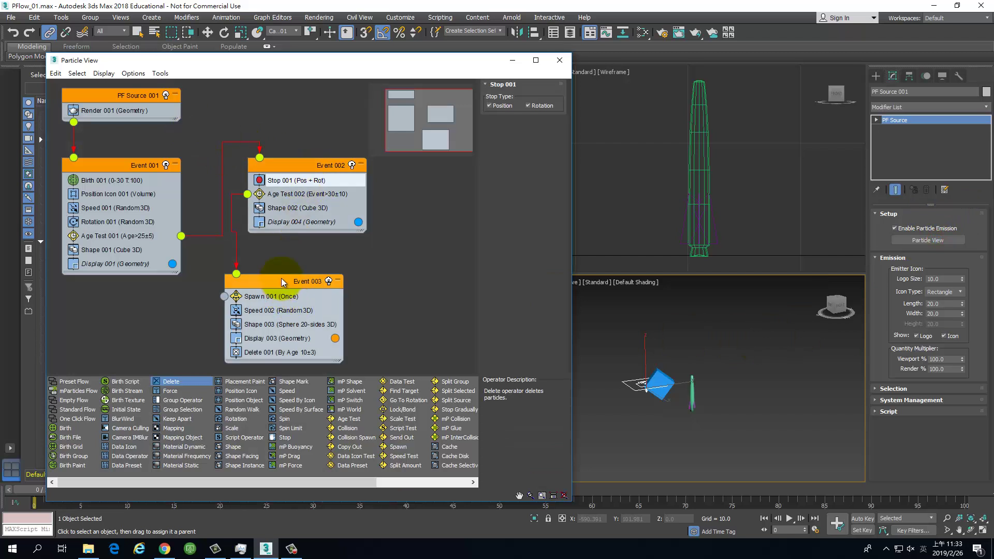
drag(281, 278, 270, 278)
drag(308, 167, 296, 166)
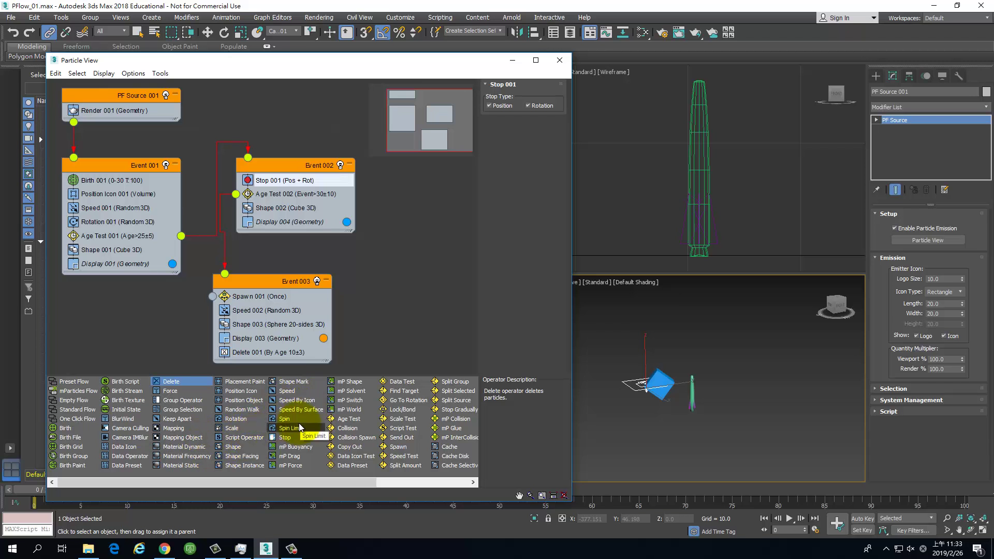
- Replace Event 001's Shape operator with Shape Instance and turn off Event 002
mouse_move(245, 465)
mouse_down()
mouse_move(143, 347)
mouse_move(125, 249)
mouse_up()
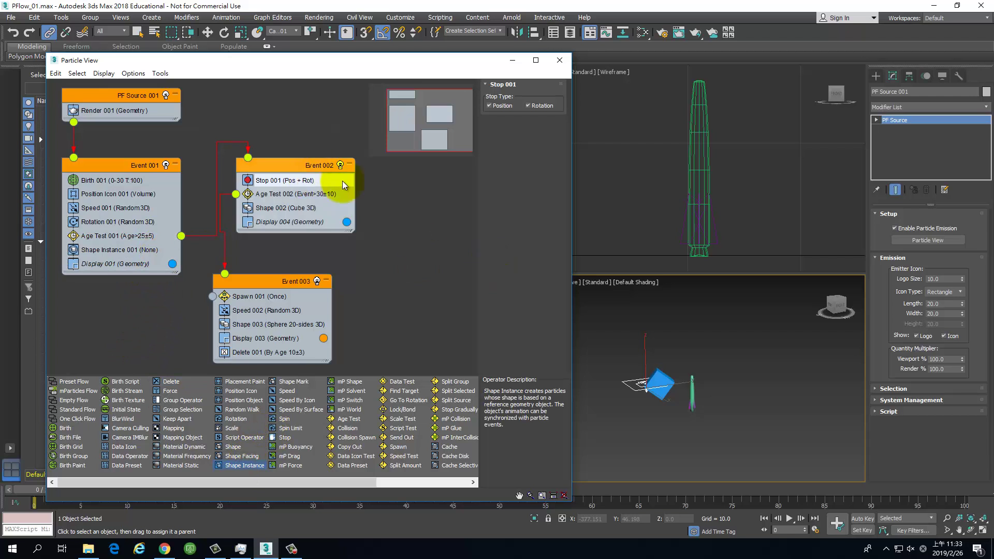
click(340, 166)
click(317, 281)
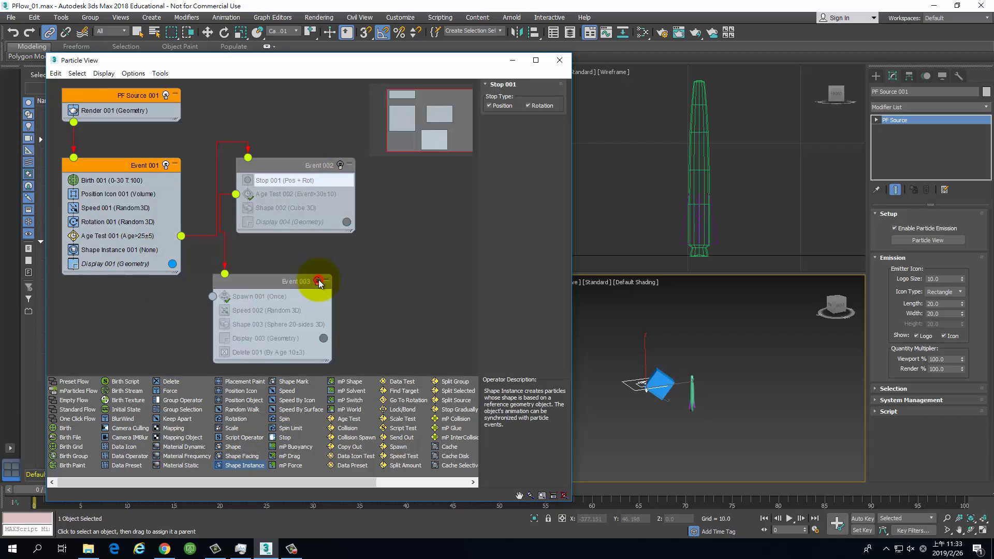
click(340, 165)
- Toggle Speed 002 off and back on, disable Event 003, and shift the graph right
click(225, 310)
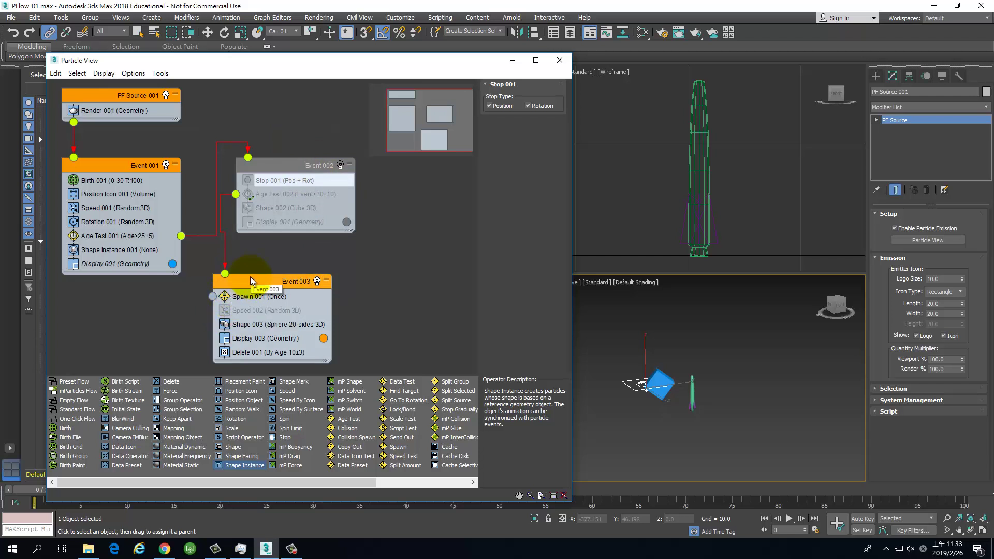
click(225, 310)
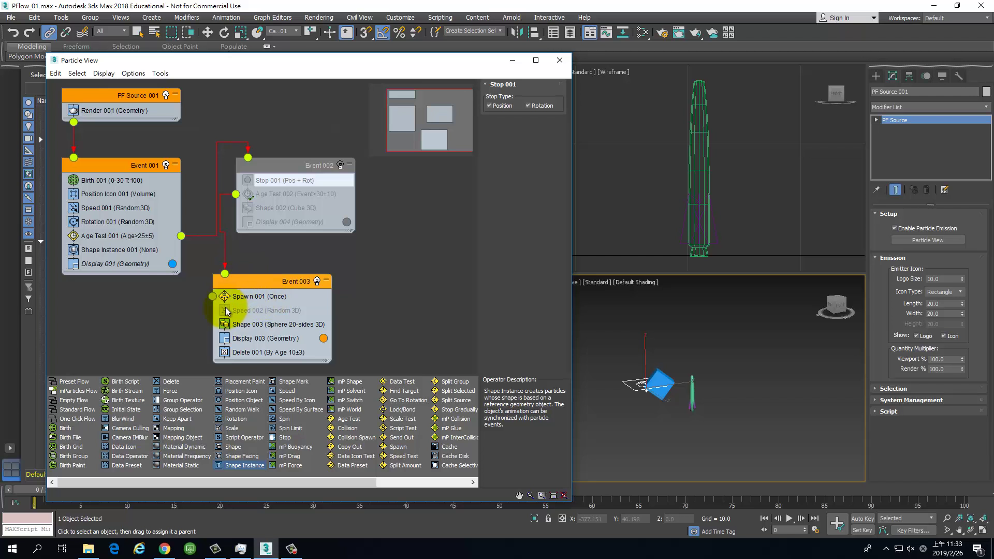
click(317, 282)
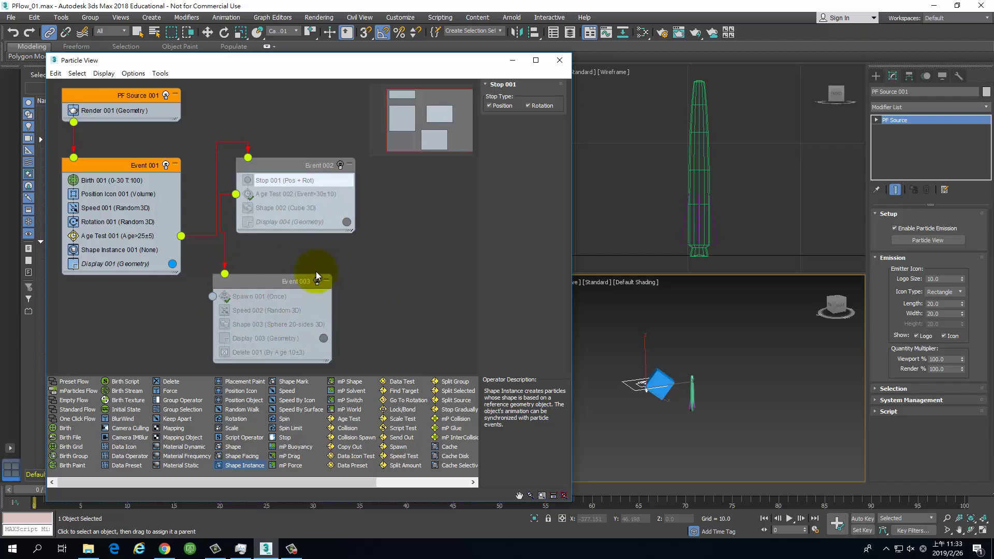
middle_drag(299, 254, 340, 257)
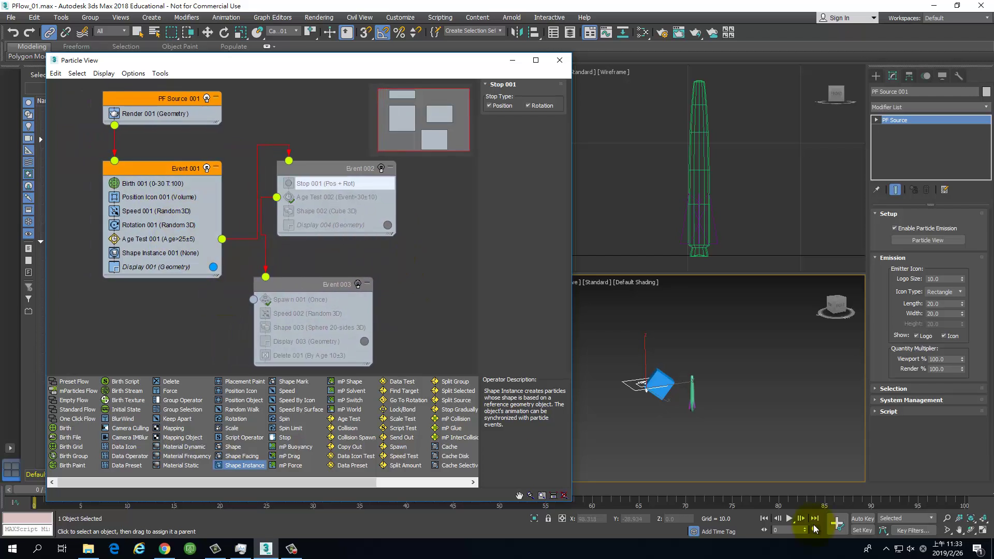
- Set Capsule001 as Shape Instance 001's particle geometry and preview the emitted rockets
click(162, 252)
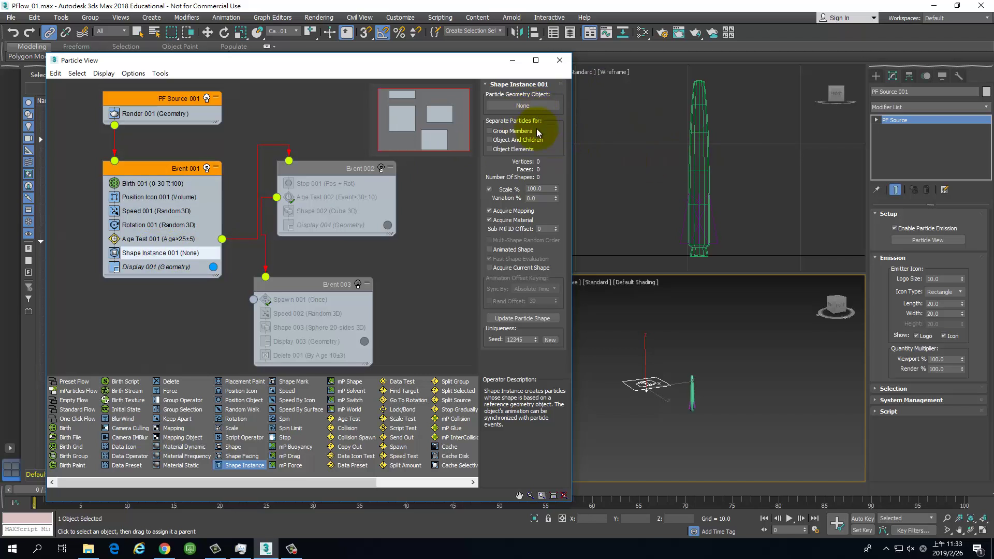
click(489, 139)
click(523, 104)
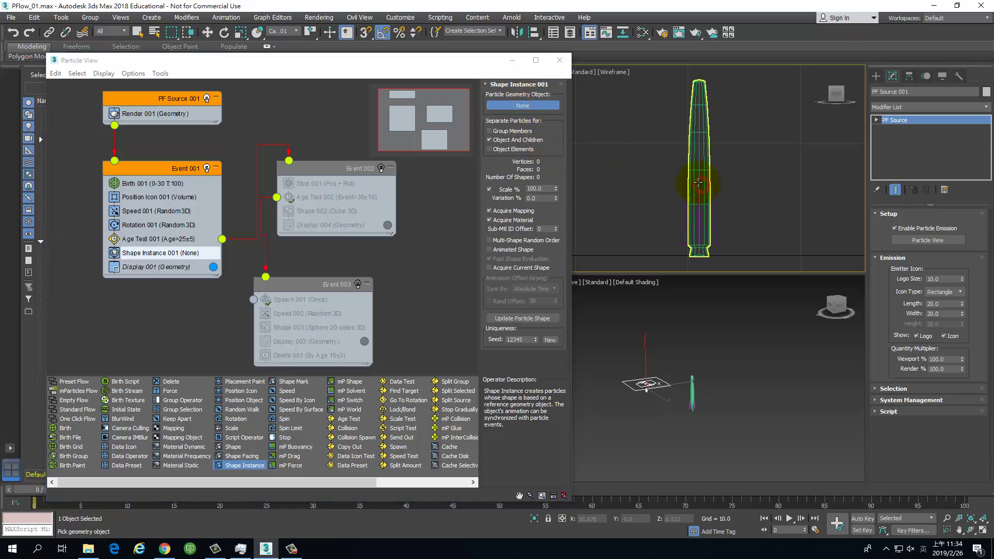
click(701, 185)
mouse_move(26, 490)
mouse_down()
mouse_move(127, 496)
mouse_move(113, 496)
mouse_up()
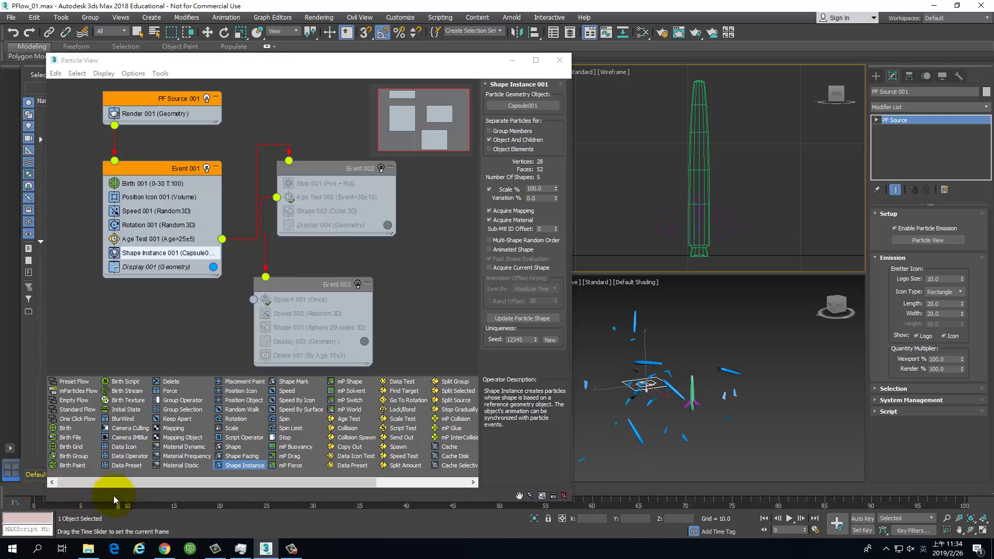
- Enable Animated Shape and Group Members so each particle is the whole rocket
click(497, 150)
click(489, 149)
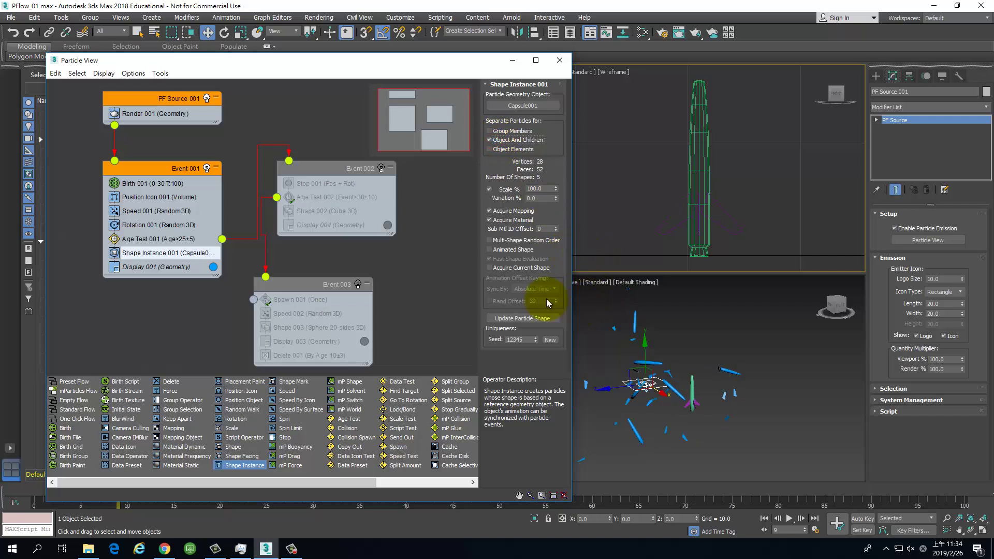
click(489, 250)
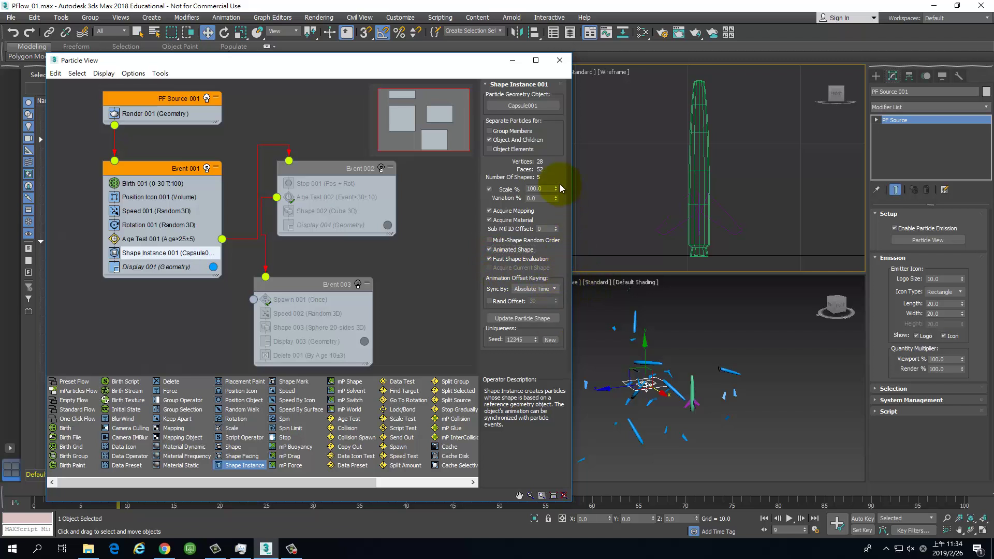
click(489, 138)
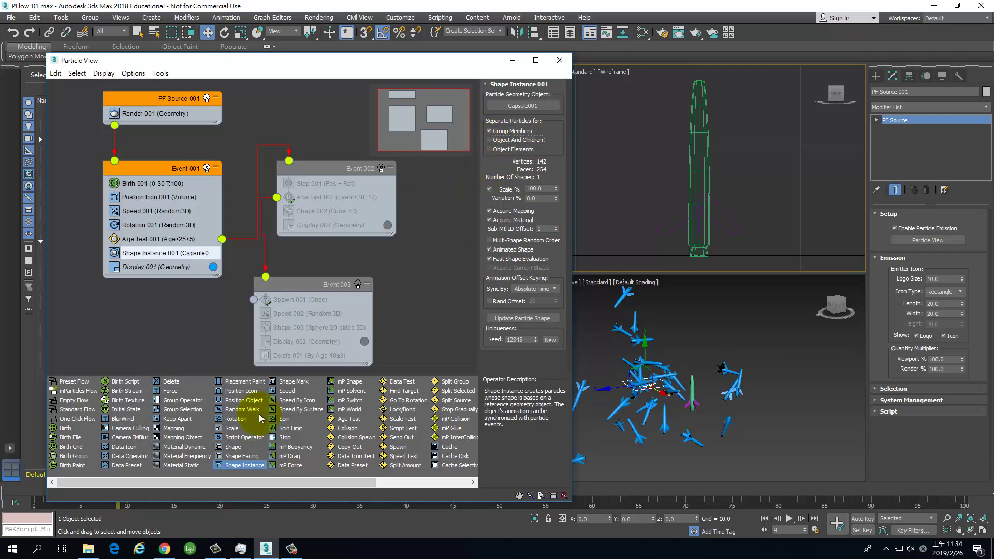
drag(35, 491, 184, 506)
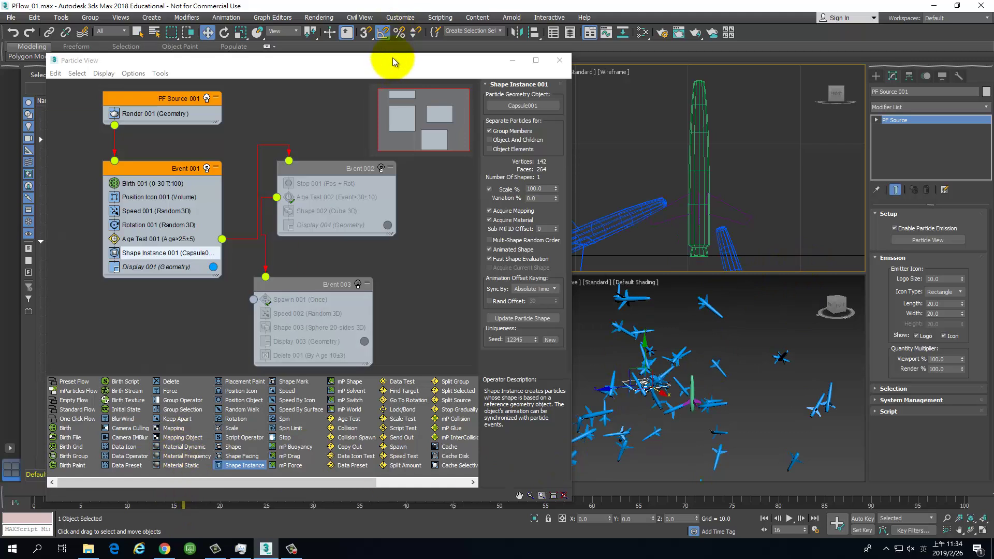
- Set Shape Instance 001's animation Sync By option to Particle Age
drag(393, 59, 367, 24)
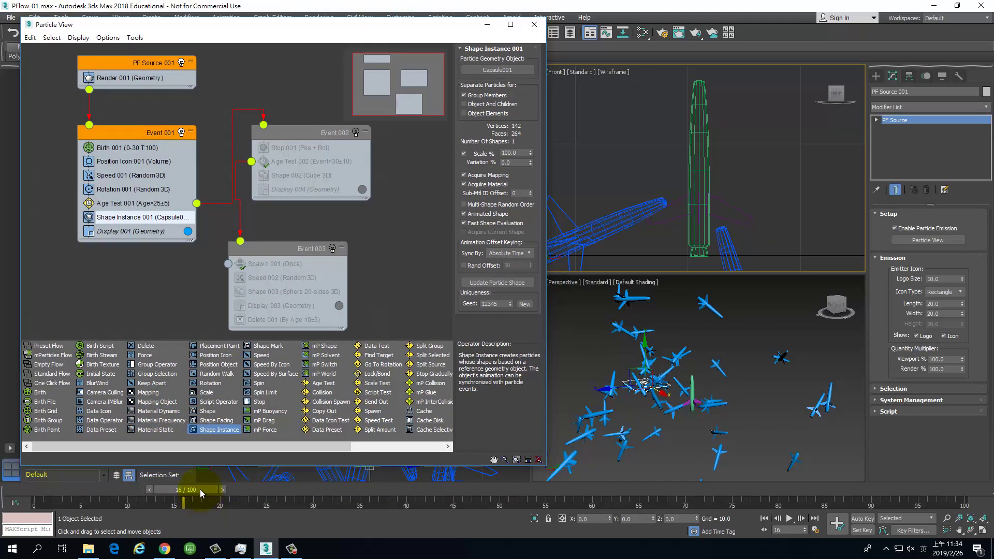
mouse_move(200, 489)
mouse_down()
mouse_move(242, 499)
mouse_move(165, 501)
mouse_up()
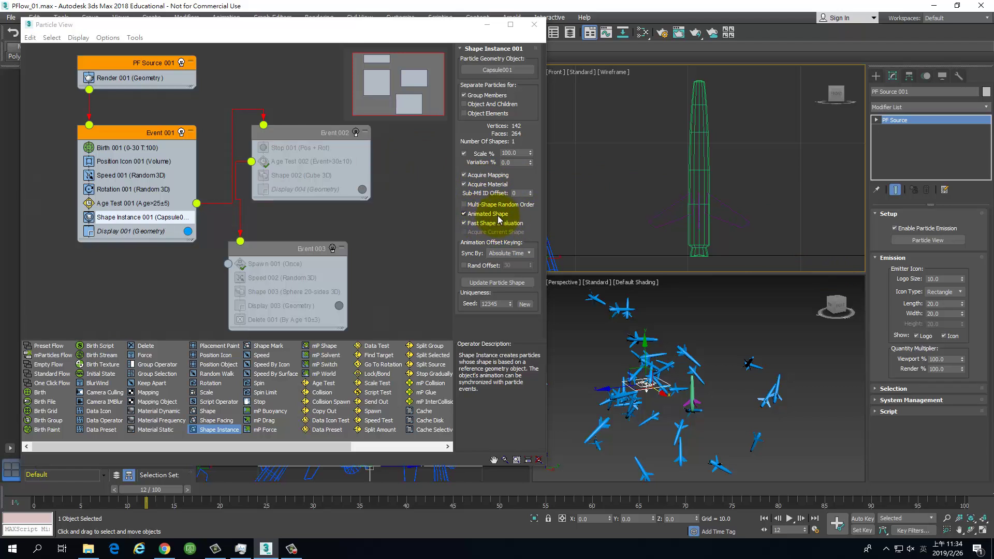
click(522, 254)
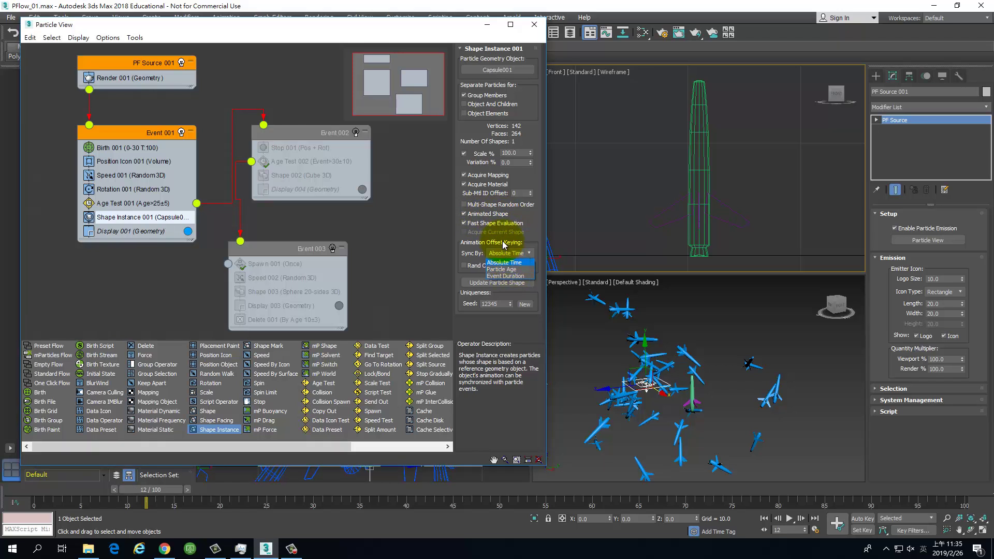
click(503, 269)
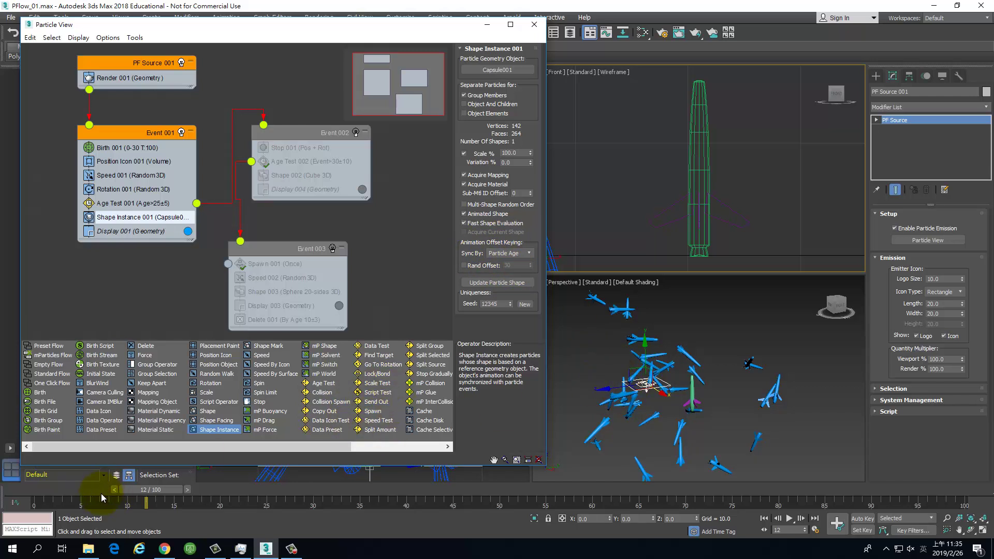
drag(101, 493, 192, 498)
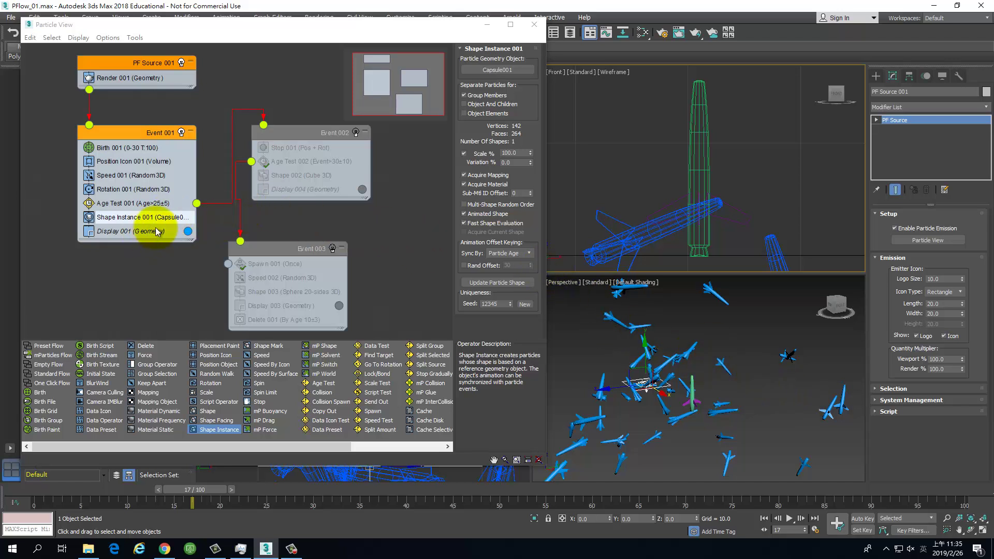
- Set Rotation 001's orientation matrix to Speed Space Follow, keeping Z at 0
click(143, 192)
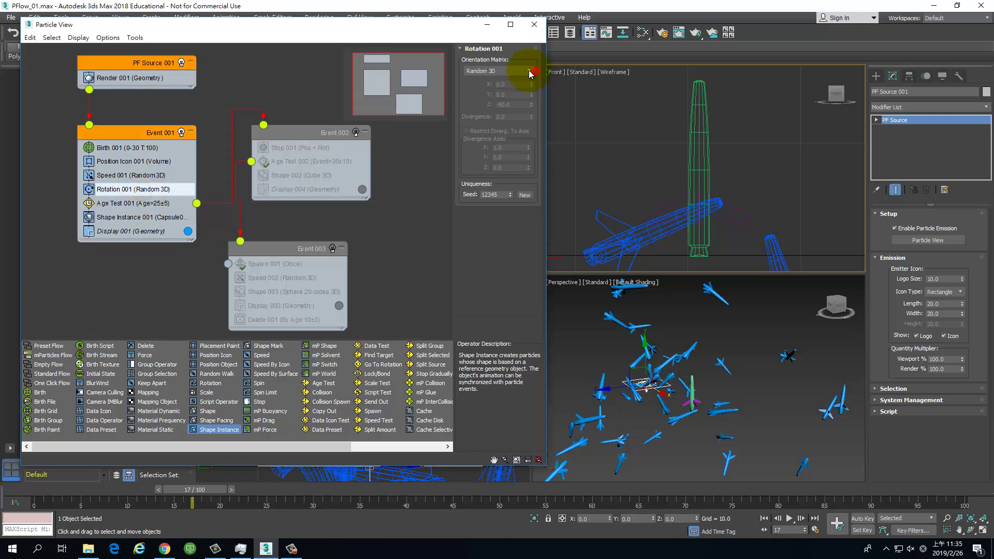
click(529, 71)
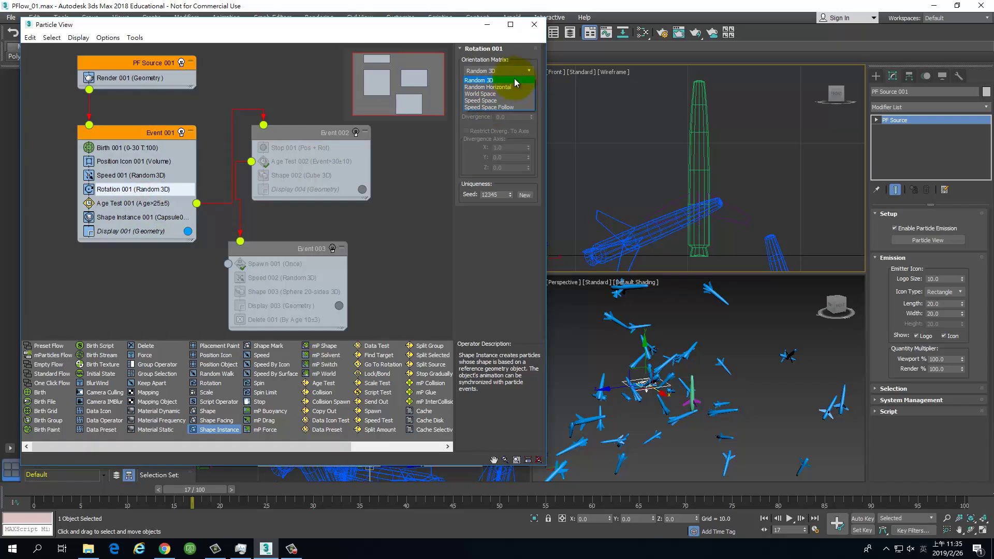
click(502, 108)
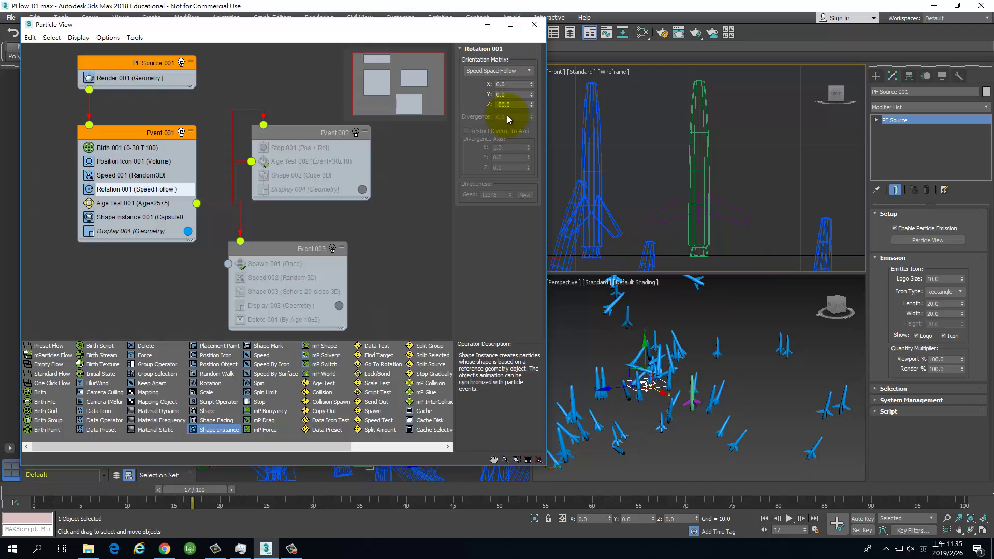
drag(534, 109, 539, 116)
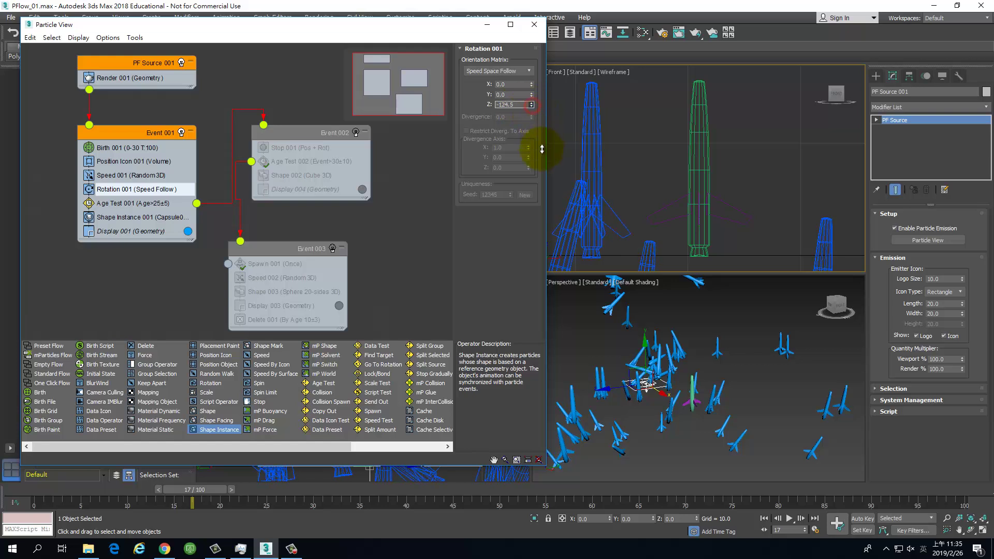
right_click(532, 104)
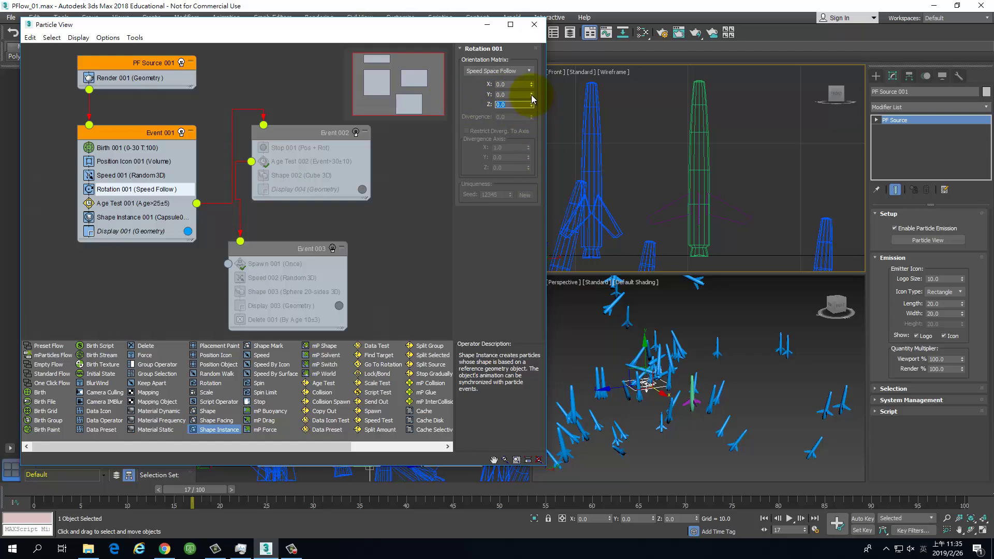
- Set the Rotation 001 Y angle to 90 and scrub to check the rockets
drag(531, 95, 528, 87)
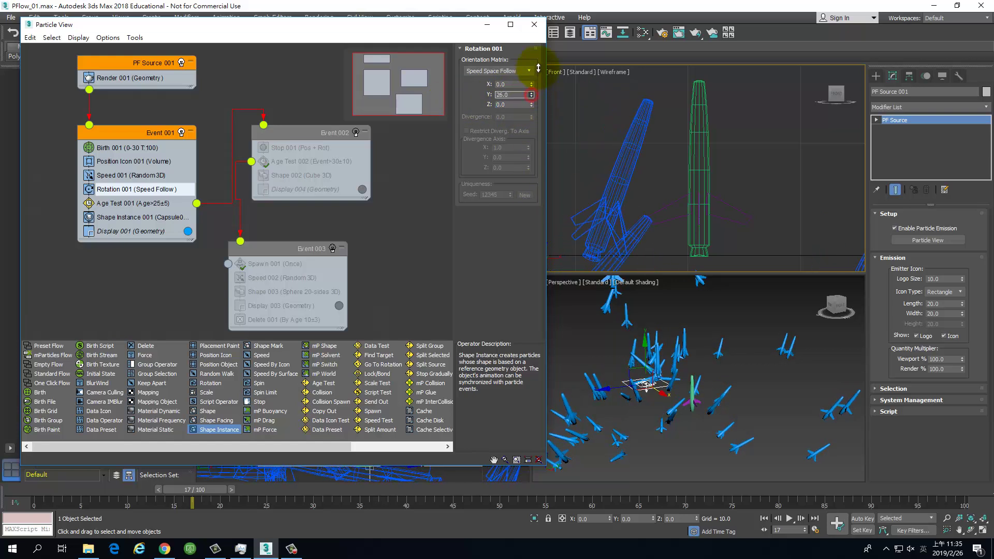
double_click(504, 95)
text(90)
key(Return)
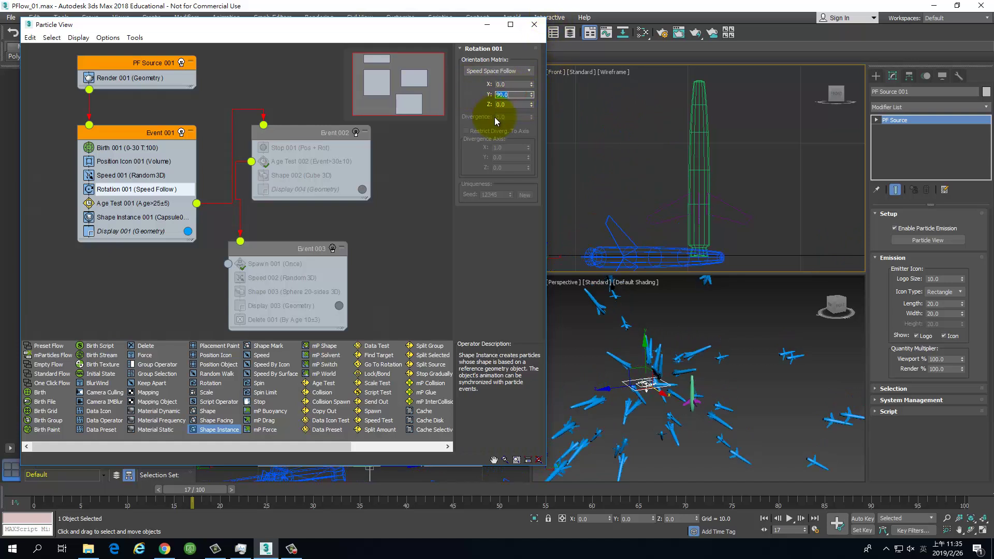
mouse_move(200, 498)
mouse_down()
mouse_move(54, 470)
mouse_move(196, 484)
mouse_move(63, 461)
mouse_move(239, 489)
mouse_up()
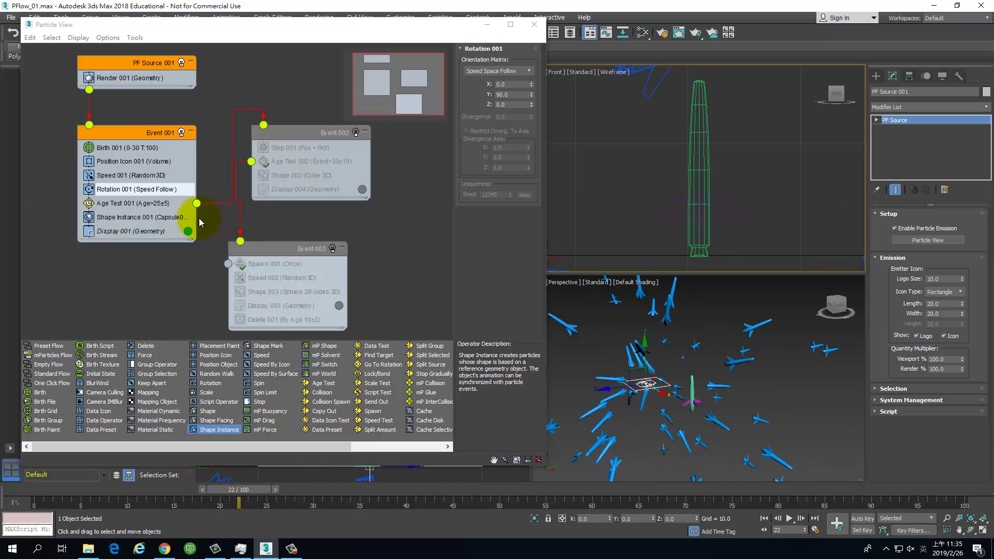
- Create a GeoSphere of radius about 13 beside the PF Source emitter
click(133, 161)
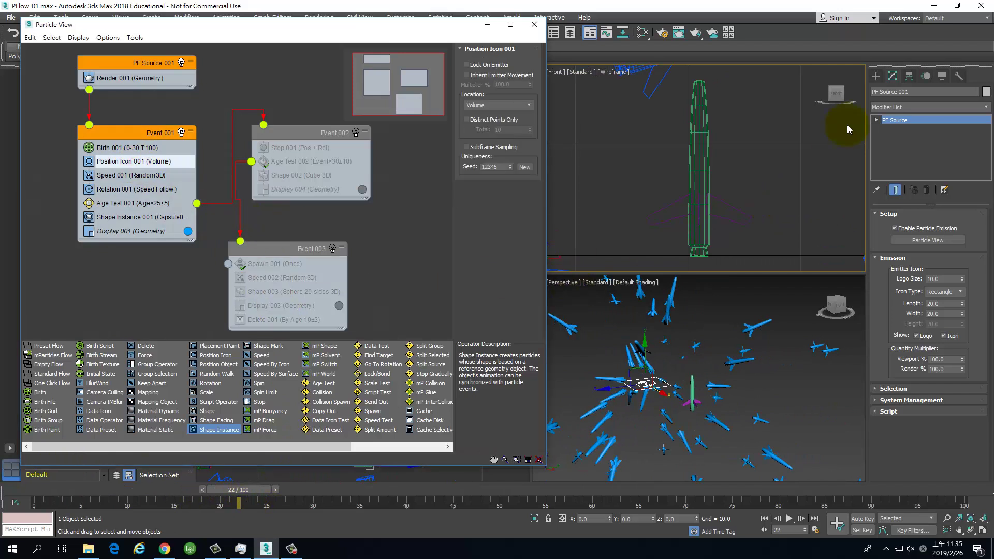
click(876, 76)
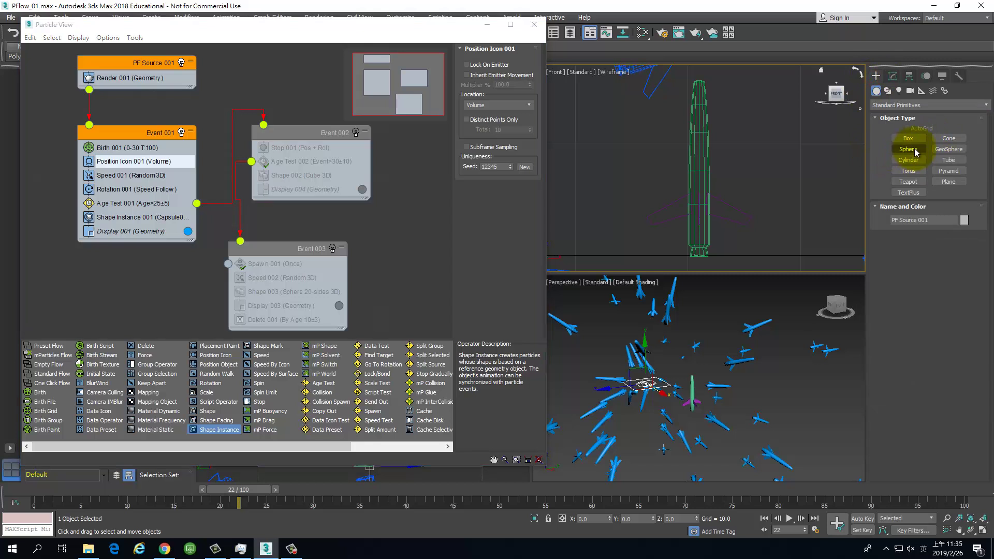
click(950, 148)
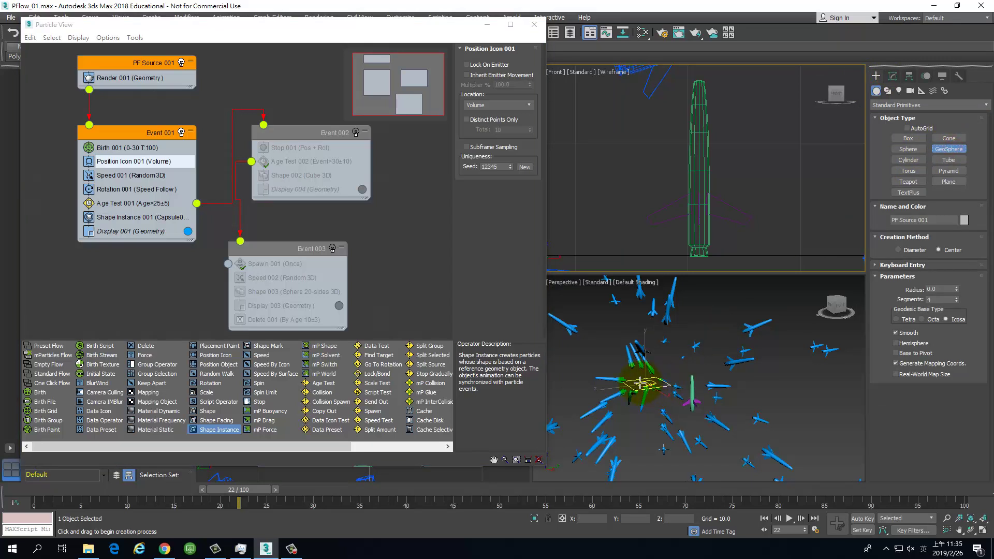
drag(634, 382, 650, 386)
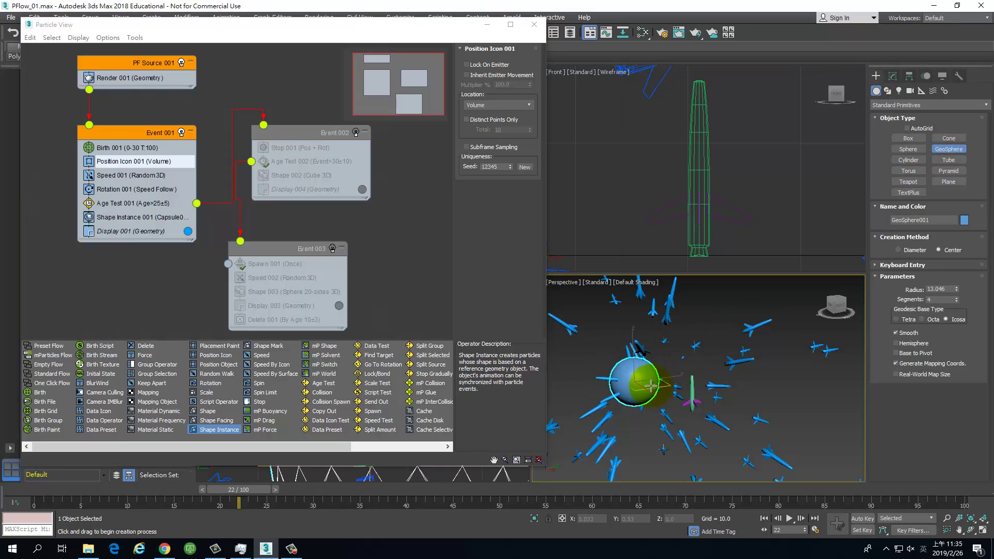
- Align the GeoSphere pivot-to-pivot onto PF Source 001 and show its parameters
key(alt+a)
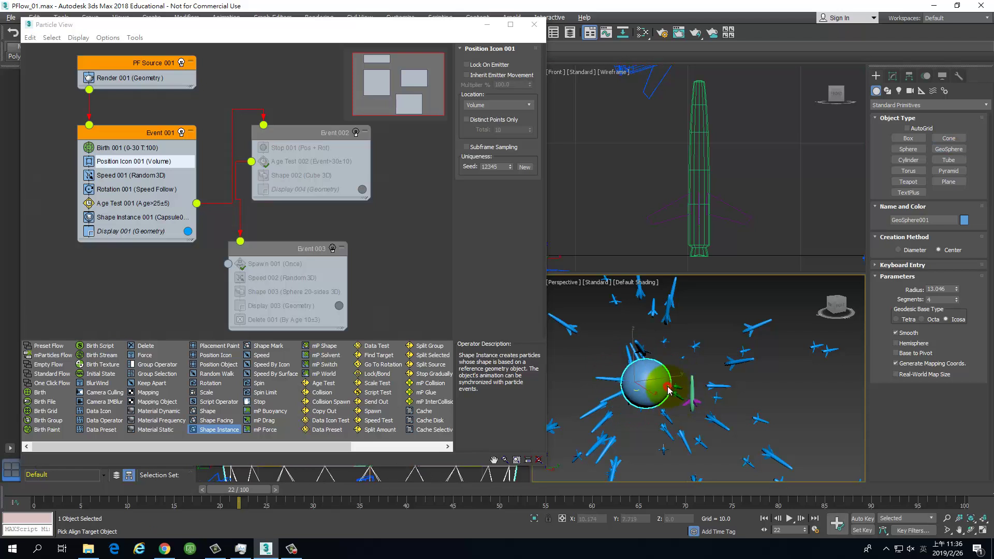
click(675, 394)
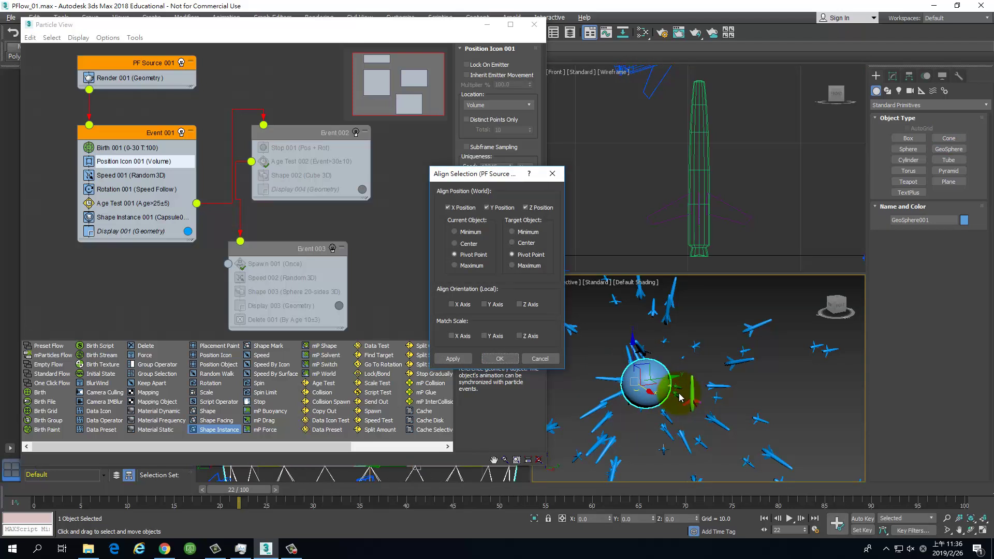
click(499, 359)
click(892, 76)
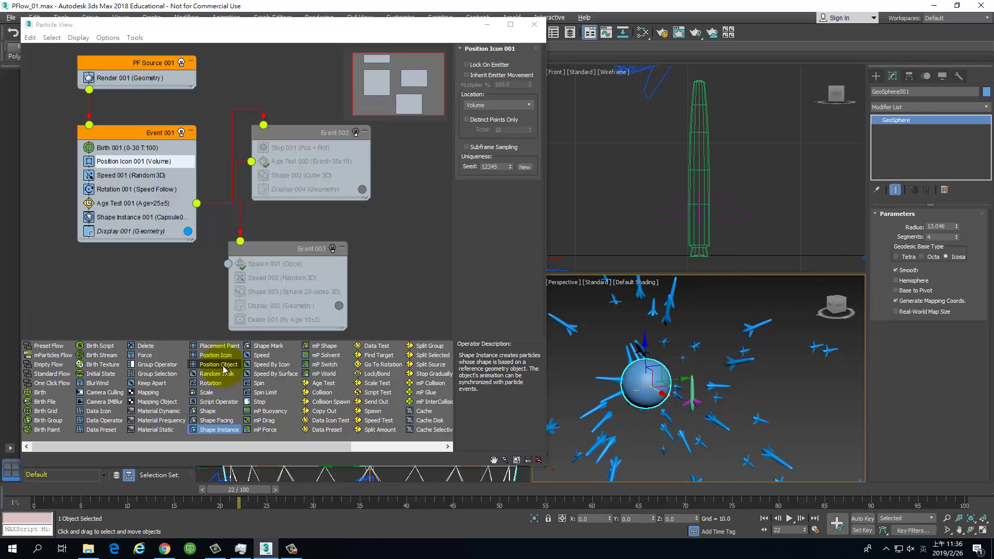
- Replace Position Icon 001 with Position Object, using GeoSphere001 as the emitter object
drag(226, 366, 188, 165)
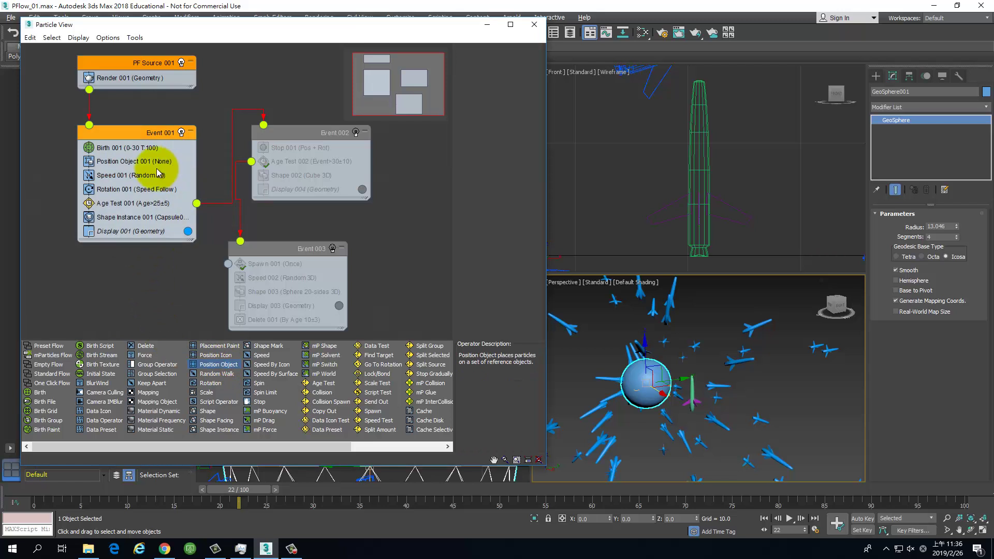
click(153, 165)
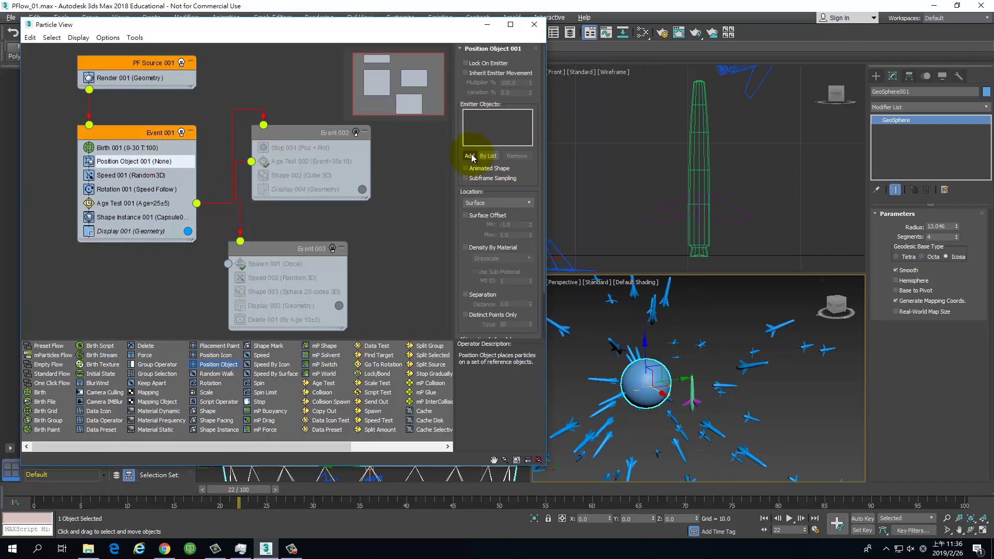
click(633, 345)
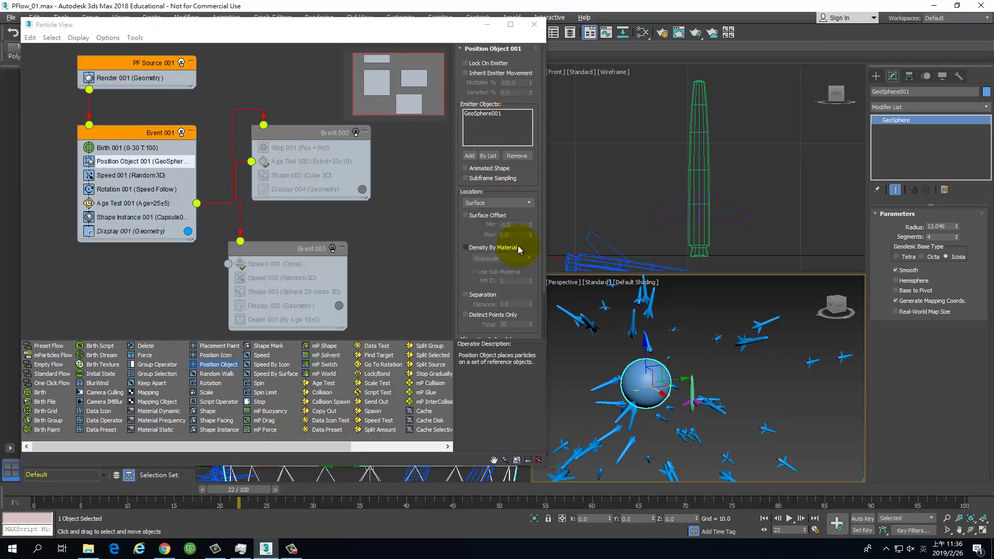
click(525, 204)
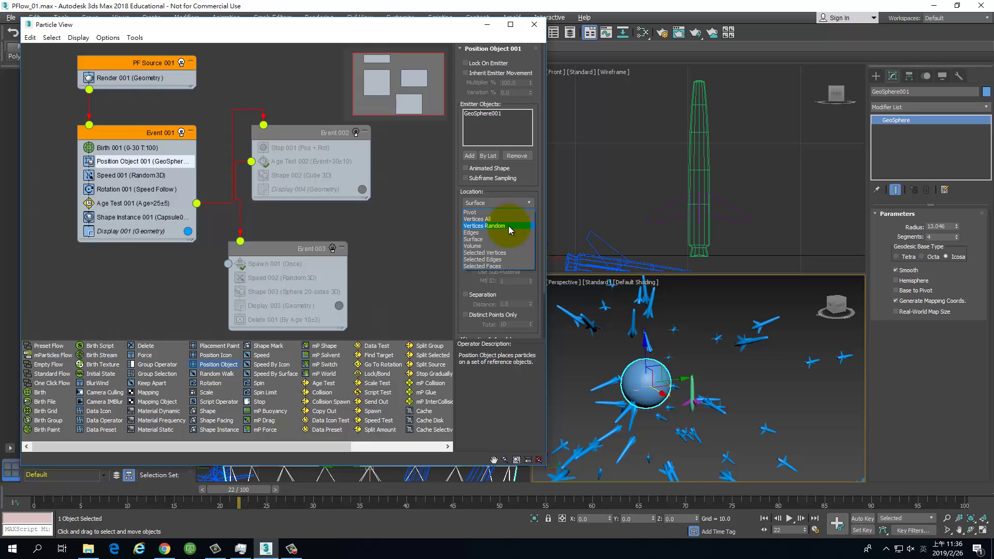
- Set Position Object's location to Vertices Random and preview frames around 14
click(510, 229)
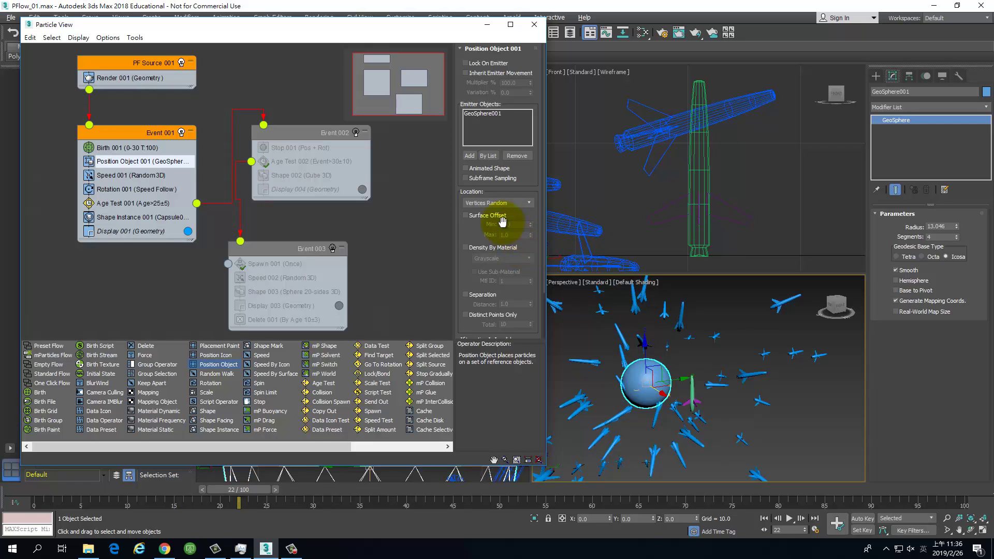
drag(466, 273, 466, 196)
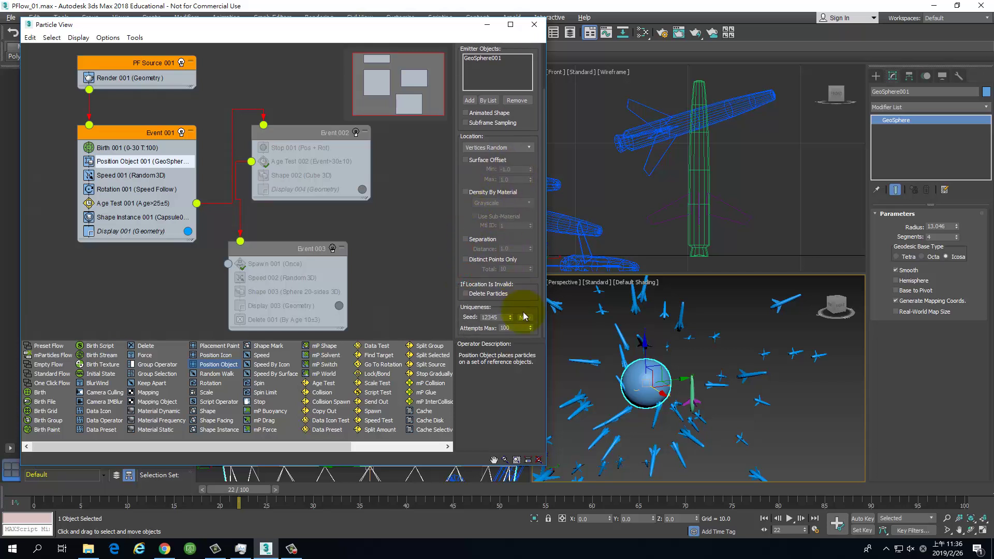
drag(466, 230, 472, 317)
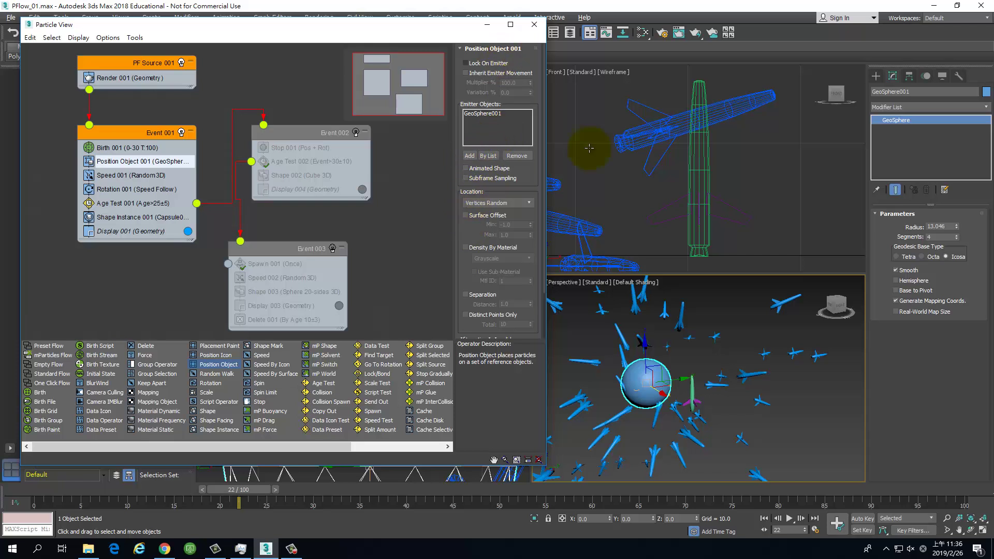
mouse_move(238, 489)
mouse_down()
mouse_move(166, 493)
mouse_move(39, 522)
mouse_move(180, 553)
mouse_move(235, 553)
mouse_move(174, 553)
mouse_move(200, 557)
mouse_up()
key(w)
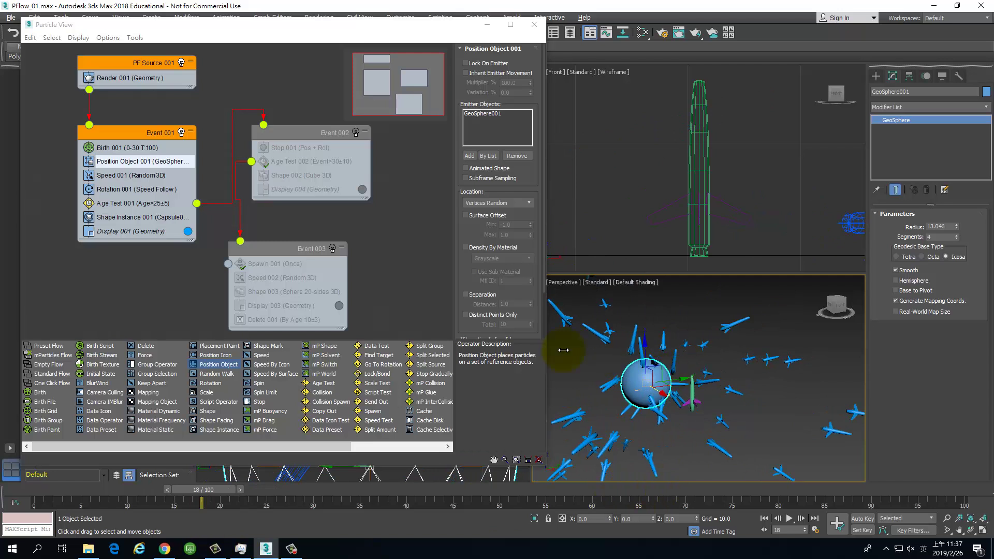
- Check Speed 001's direction options, leaving it at Random 3D
click(145, 176)
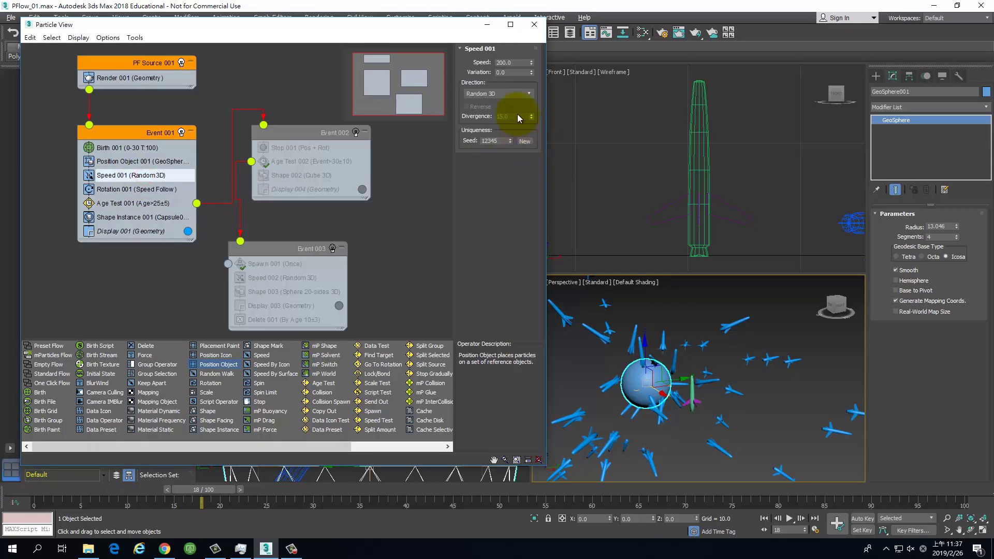
click(525, 96)
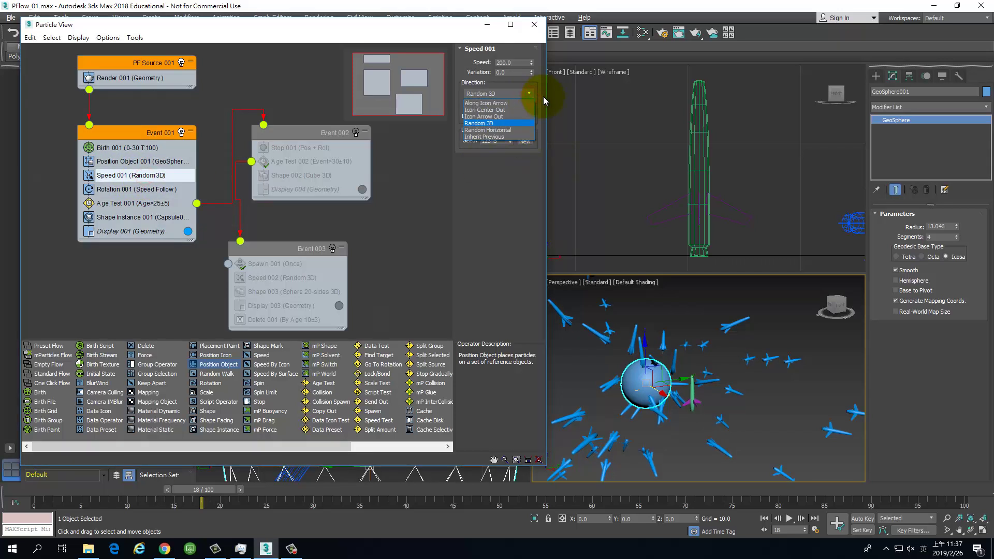
click(542, 96)
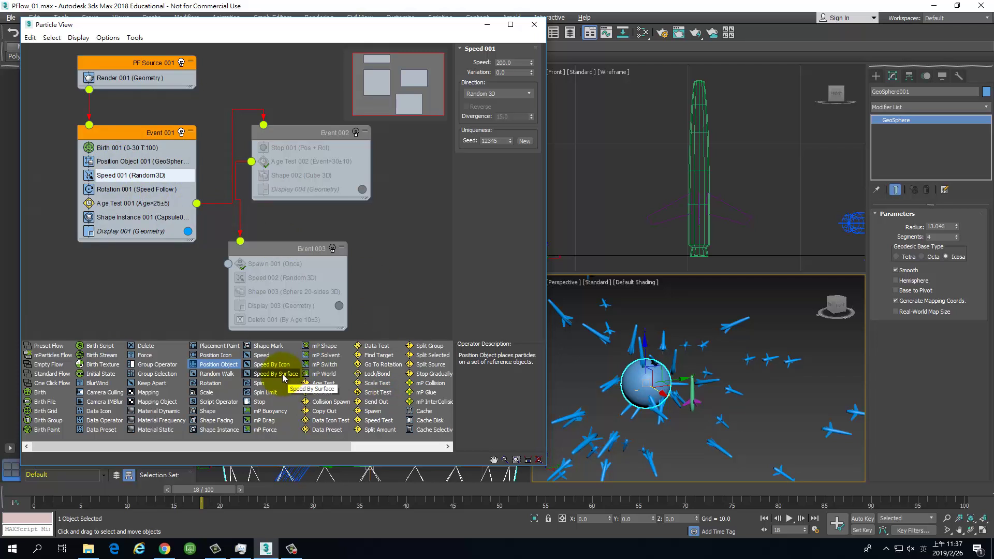
- Replace Speed 001 with Speed By Surface on GeoSphere001 and preview frames 8–17
drag(281, 374, 170, 179)
click(471, 148)
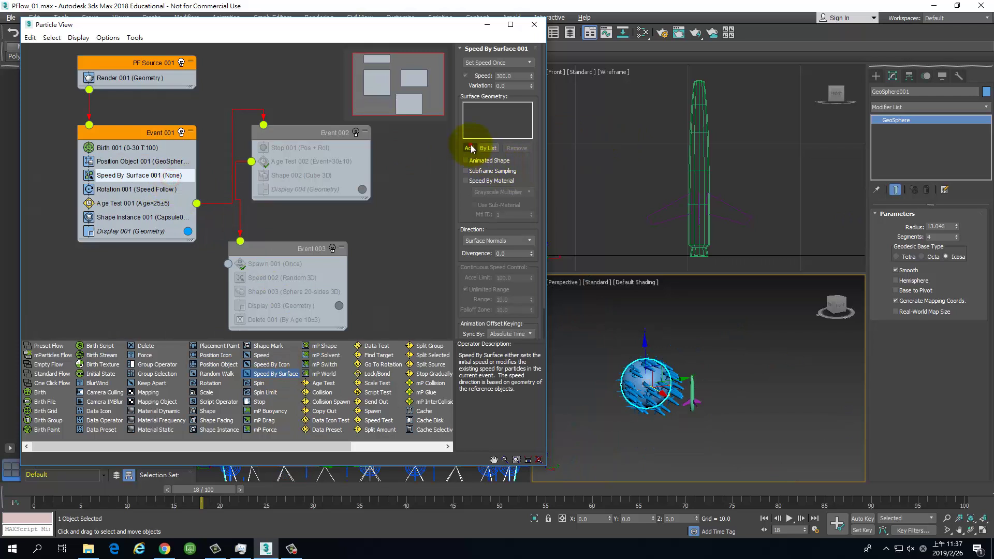
click(649, 378)
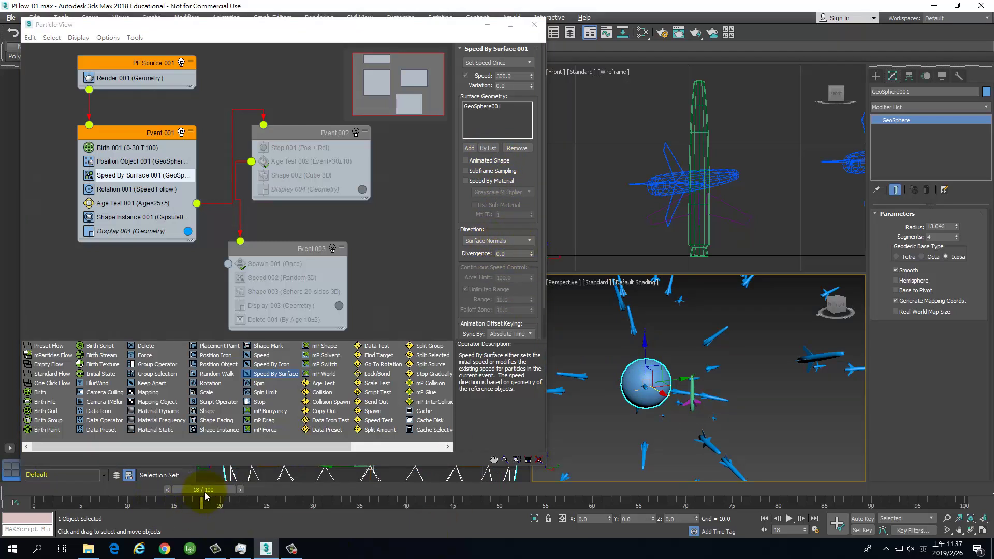
mouse_move(203, 489)
mouse_down()
mouse_move(124, 491)
mouse_move(217, 527)
mouse_move(97, 551)
mouse_move(239, 552)
mouse_up()
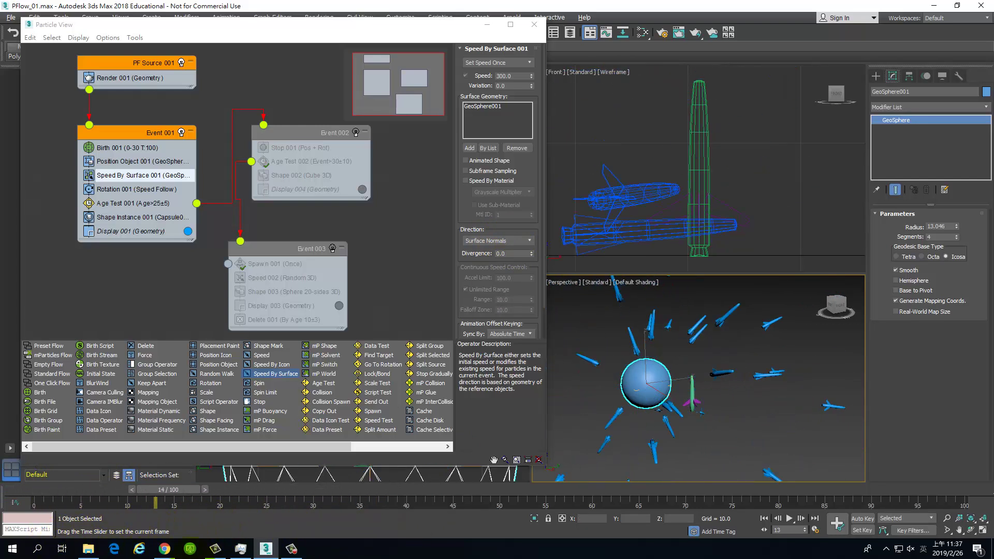
drag(239, 502, 193, 502)
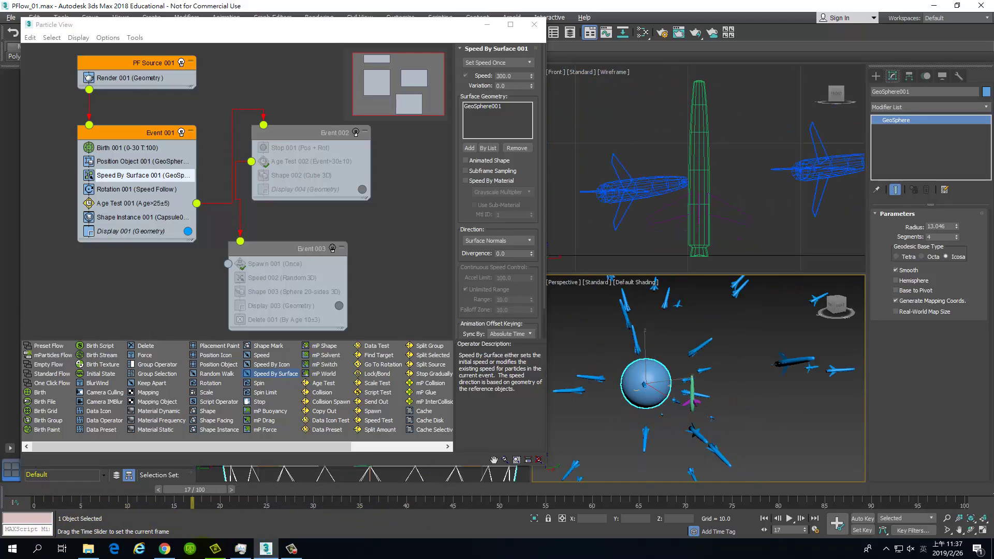
- Reduce Birth 001's emission amount from 100 to 30 rockets, then rewind to frame 0
click(139, 151)
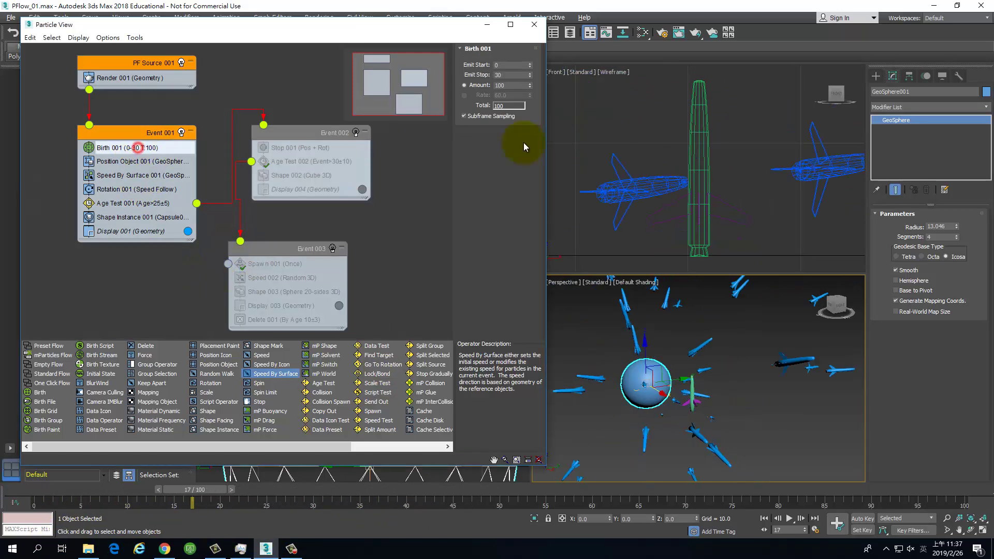
click(510, 106)
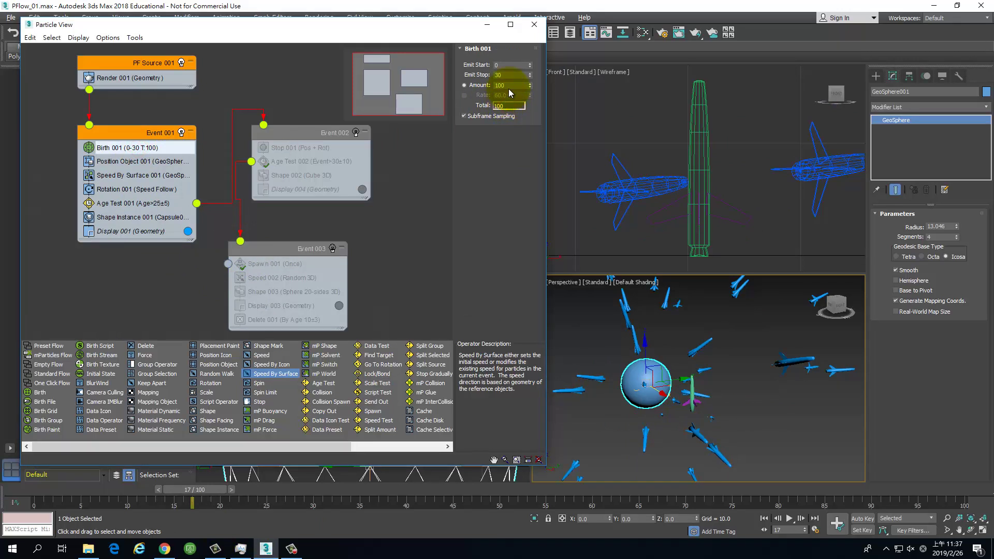
click(510, 88)
text(30)
key(Return)
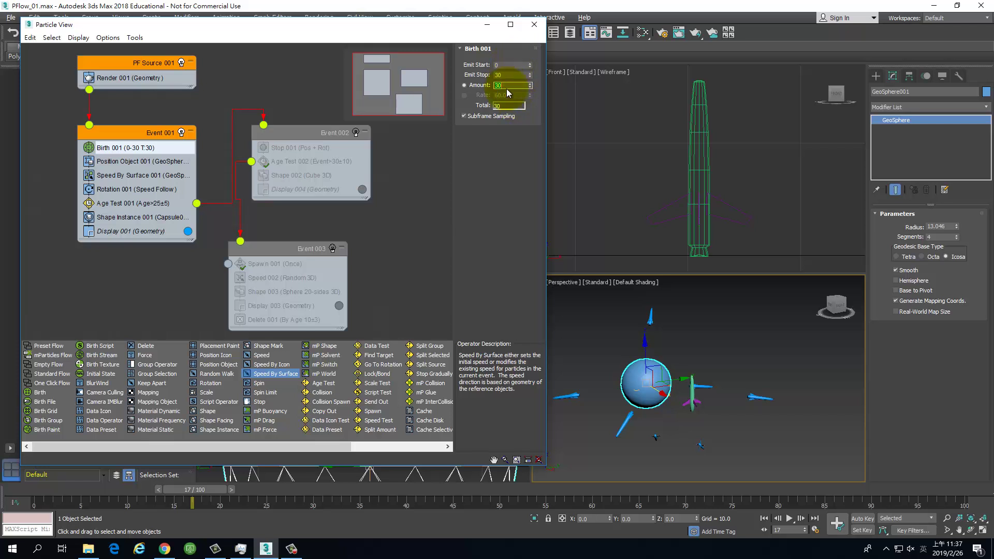
mouse_move(209, 487)
mouse_down()
mouse_move(26, 483)
mouse_move(399, 518)
mouse_move(160, 492)
mouse_move(1, 490)
mouse_up()
- Hide the tall object in the front view
key(w)
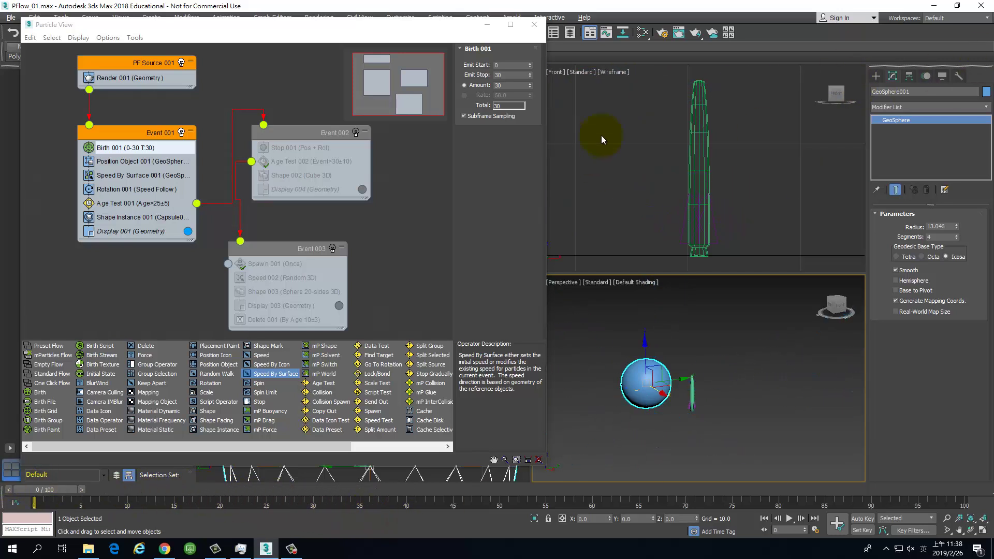
click(705, 228)
right_click(708, 226)
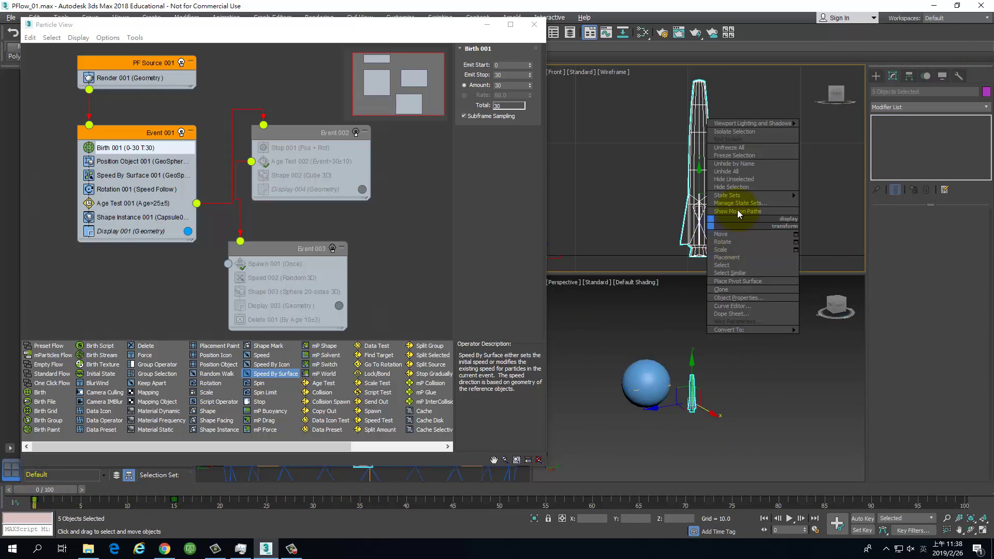
click(744, 185)
- Scrub forward to frame 16 to preview the thinner rocket burst around GeoSphere001
mouse_move(743, 388)
middle_down()
mouse_move(785, 422)
mouse_move(787, 393)
middle_up()
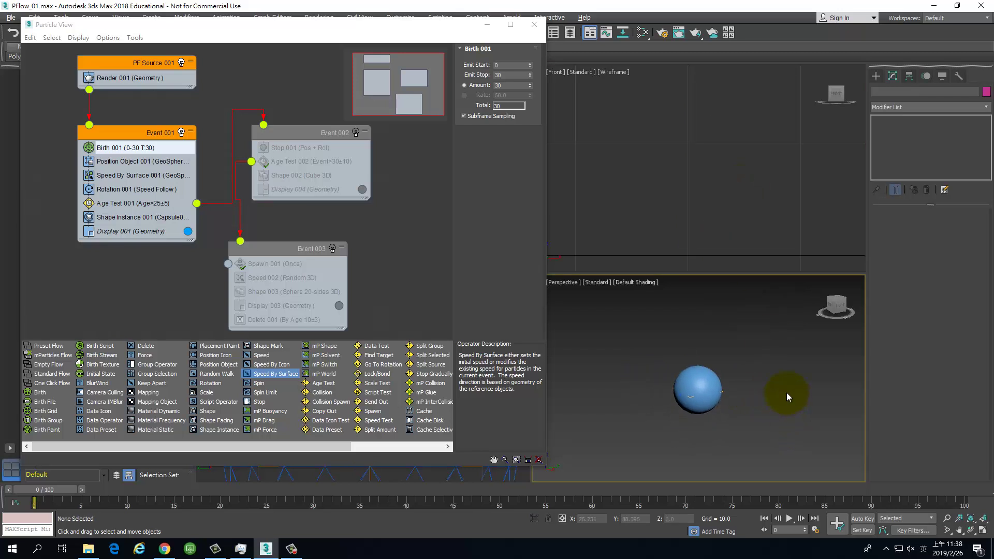
scroll(787, 393, down, 2)
scroll(777, 394, down, 1)
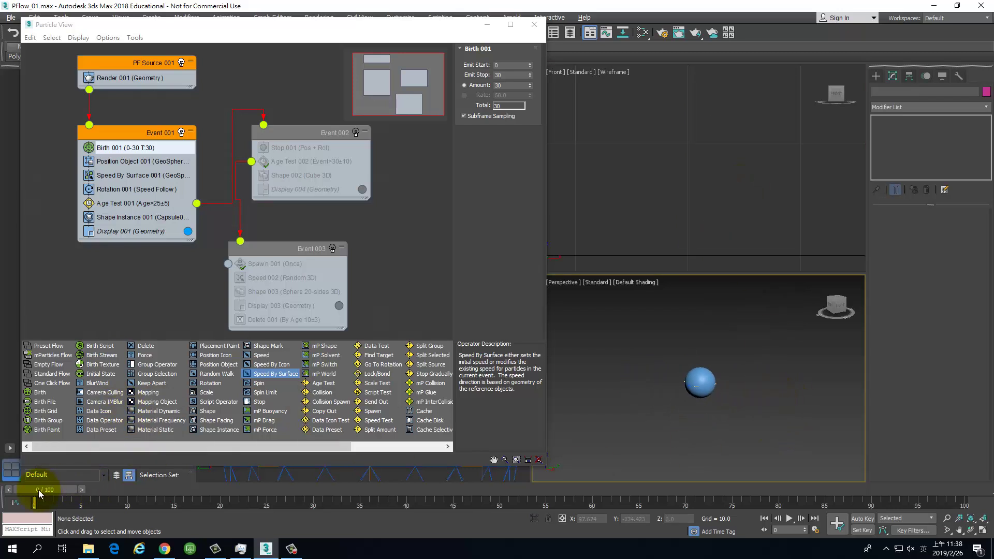
mouse_move(39, 489)
mouse_down()
mouse_move(209, 497)
mouse_move(448, 532)
mouse_move(186, 536)
mouse_up()
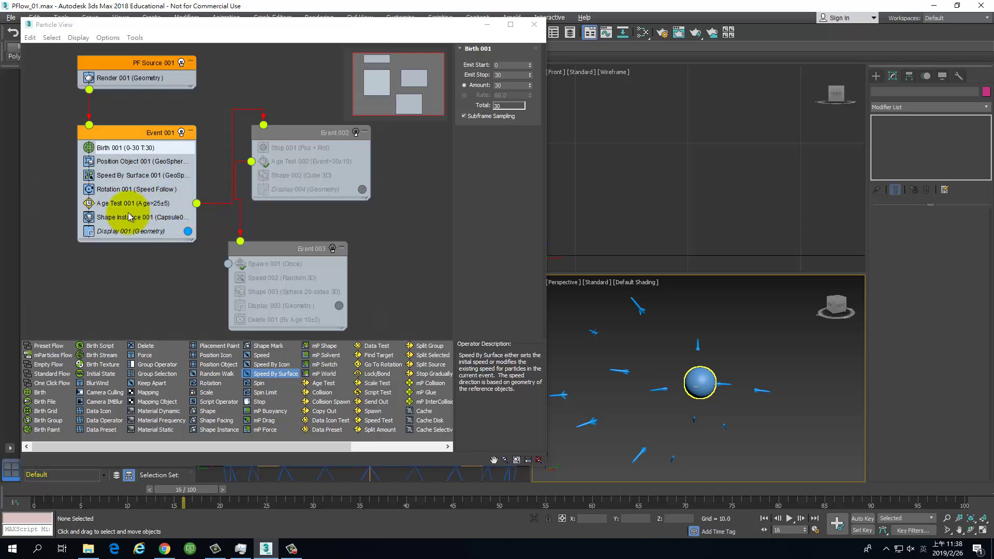
- Add a Poly Select modifier to GeoSphere001
click(141, 161)
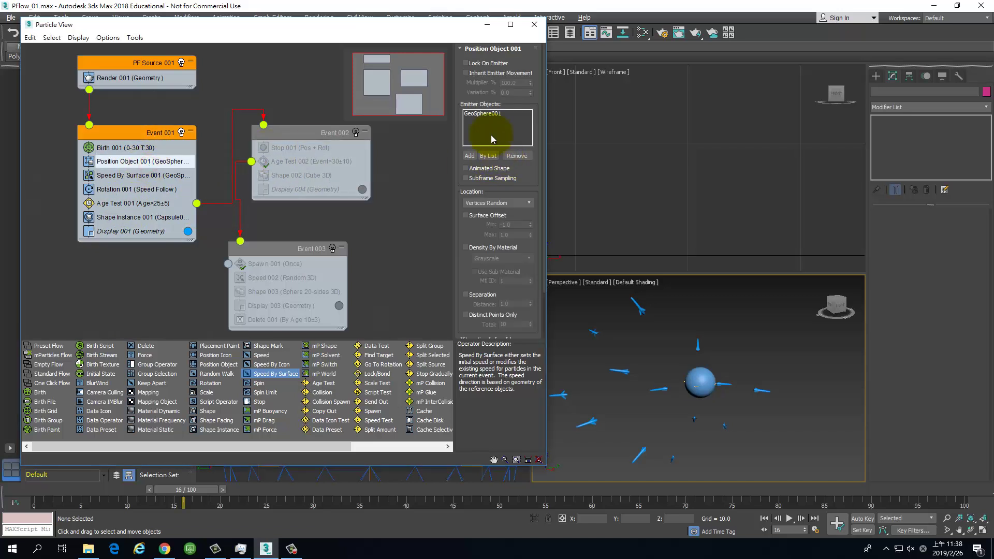
click(702, 394)
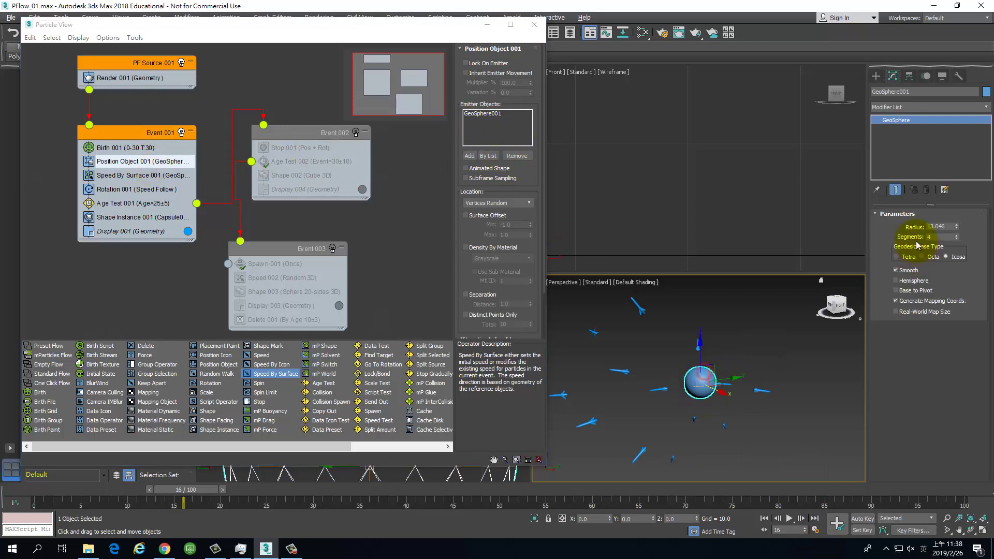
click(983, 108)
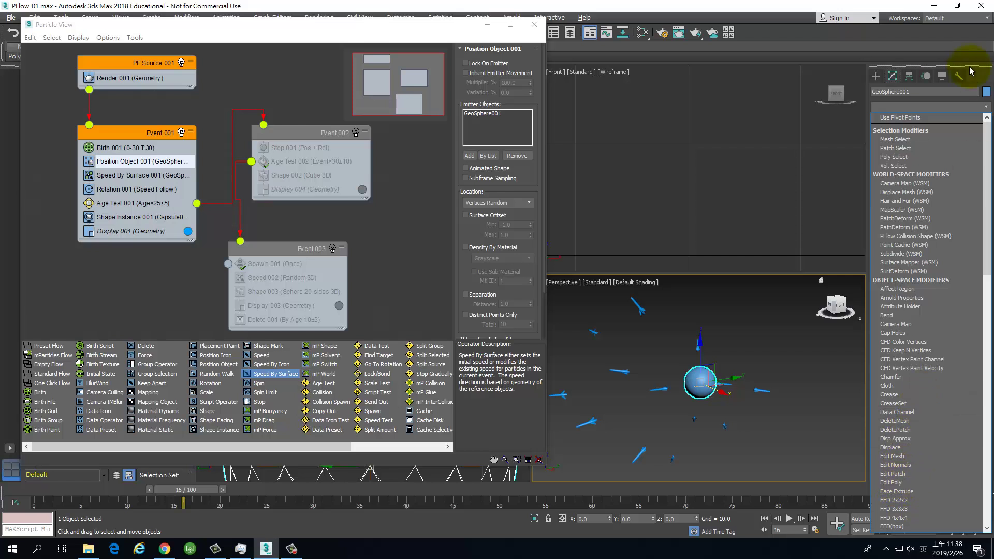
click(902, 156)
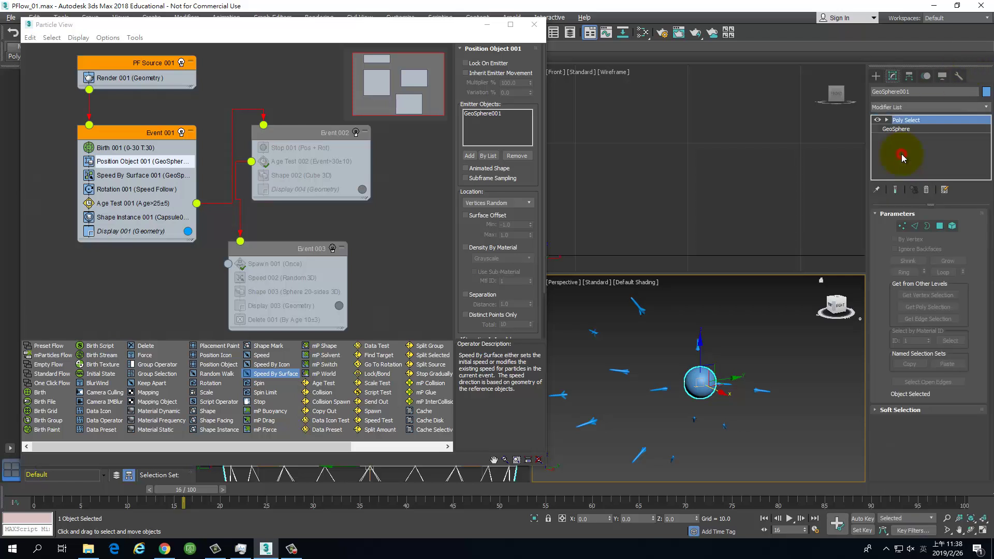
- At vertex level on frame 0, box-select a band of 40 GeoSphere vertices
click(902, 226)
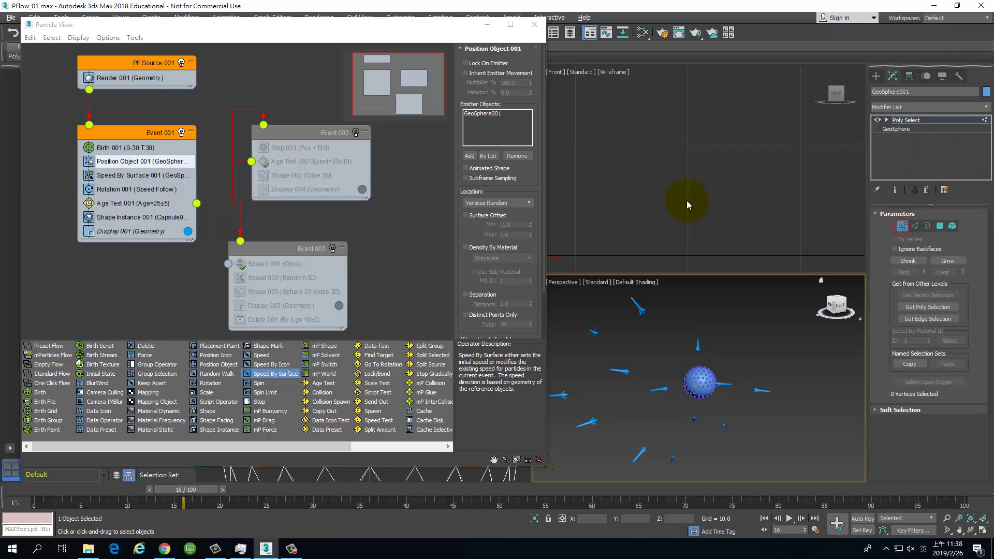
click(747, 197)
scroll(747, 197, up, 2)
scroll(748, 197, up, 3)
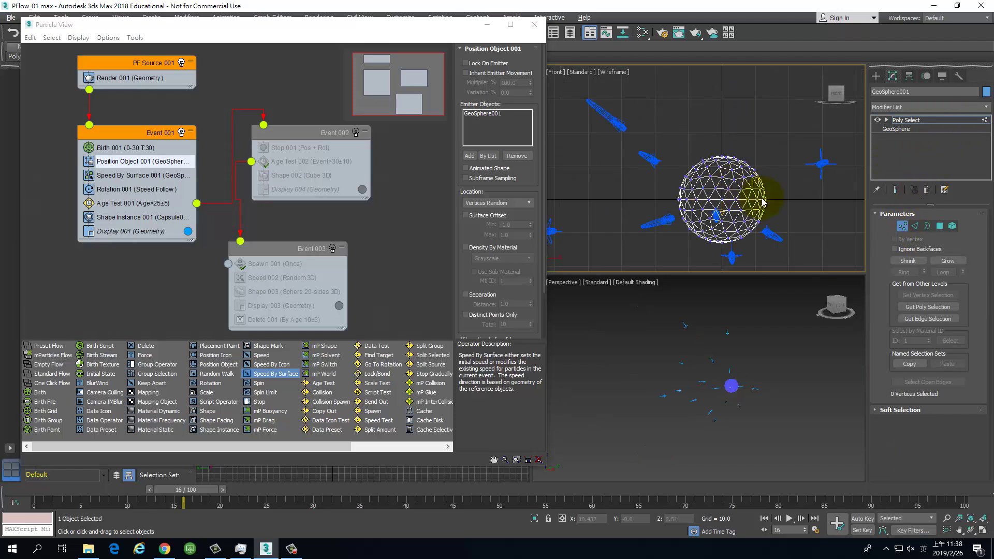
mouse_move(187, 496)
mouse_down()
mouse_move(85, 480)
mouse_move(21, 496)
mouse_up()
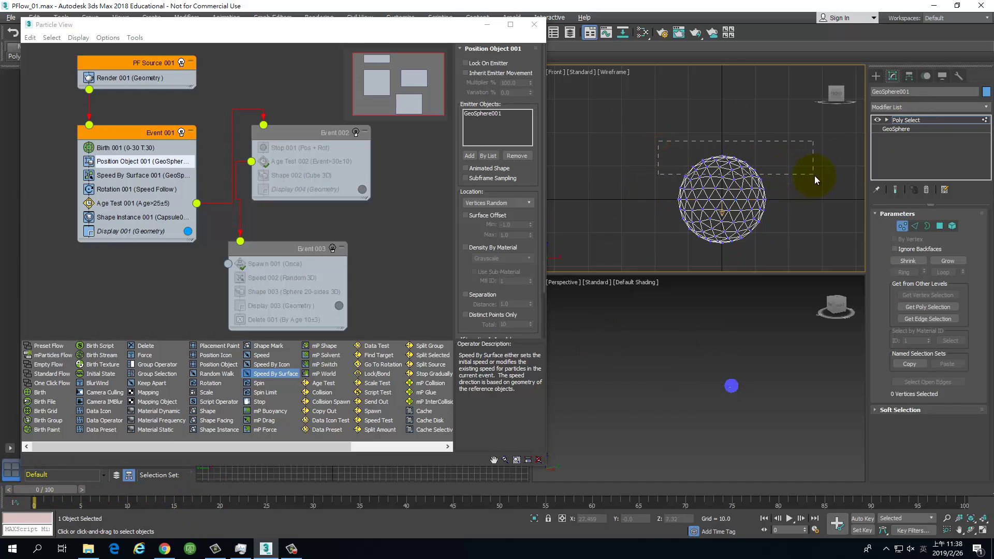
drag(815, 176, 816, 175)
drag(804, 173, 805, 172)
drag(805, 181, 807, 201)
- Set Position Object 001's Location to Selected Vertices and scrub to verify emission
click(939, 119)
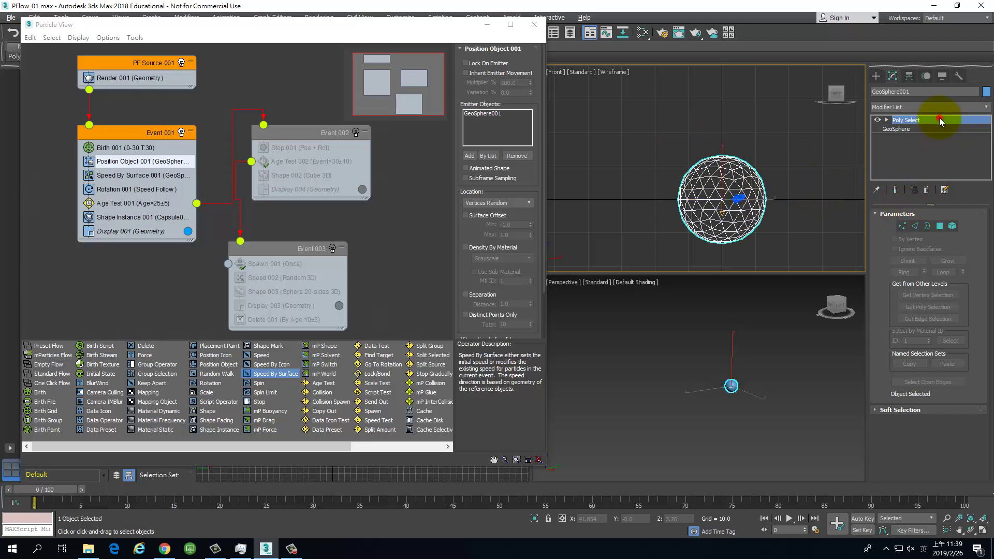
click(174, 160)
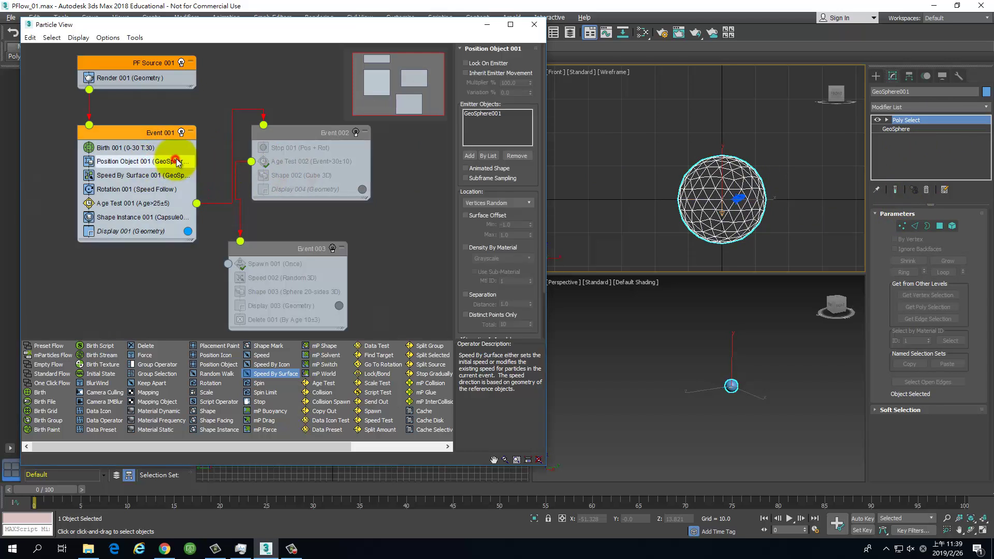
click(524, 203)
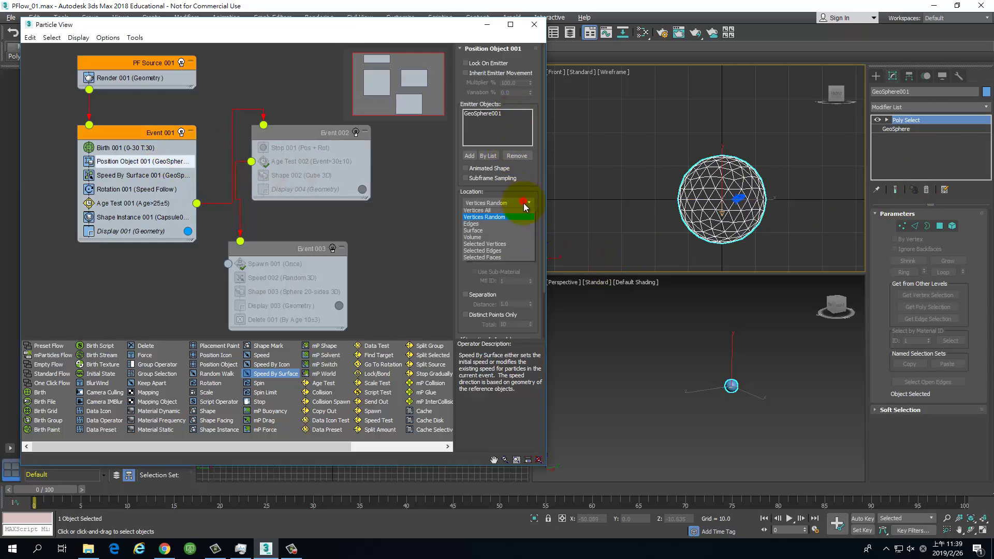
click(520, 204)
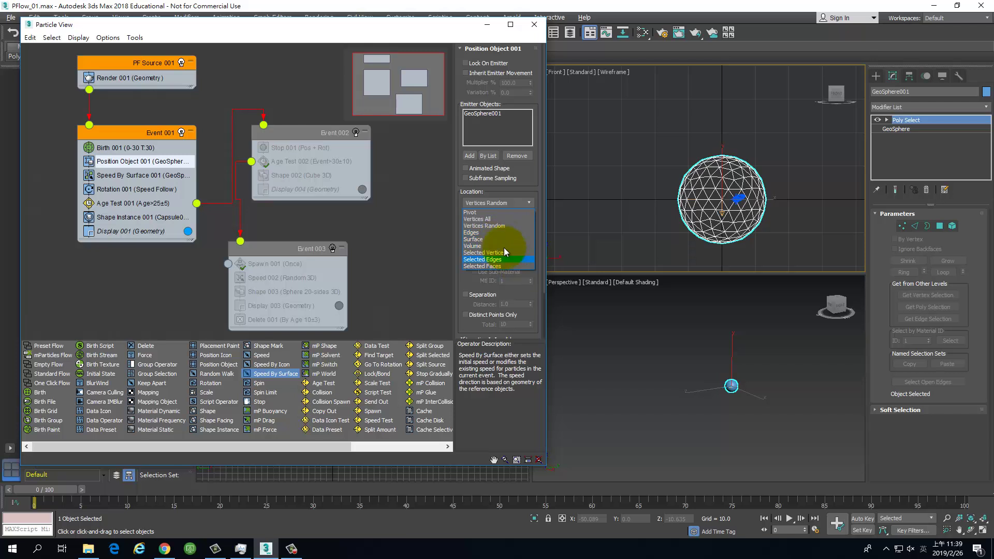
click(503, 253)
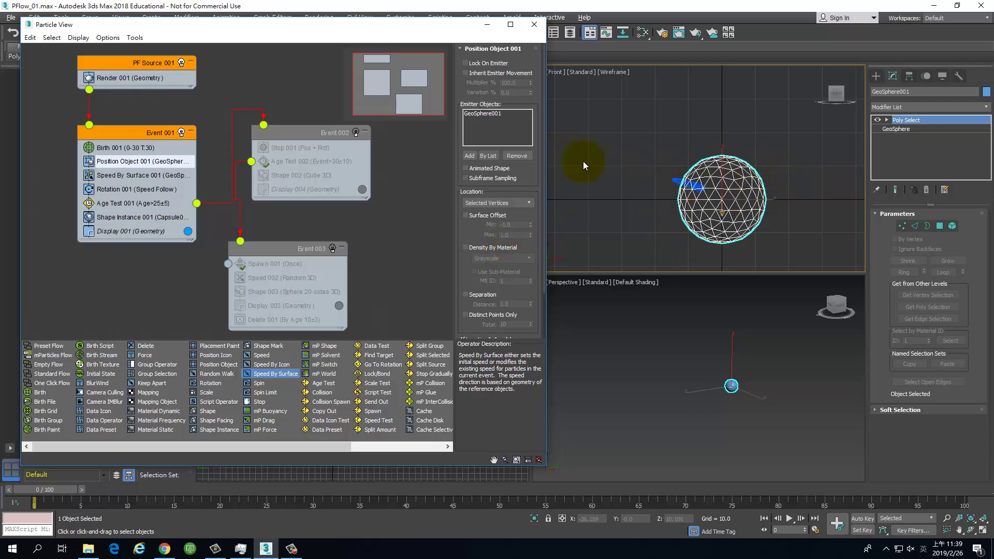
mouse_move(65, 489)
mouse_down()
mouse_move(361, 520)
mouse_move(91, 499)
mouse_up()
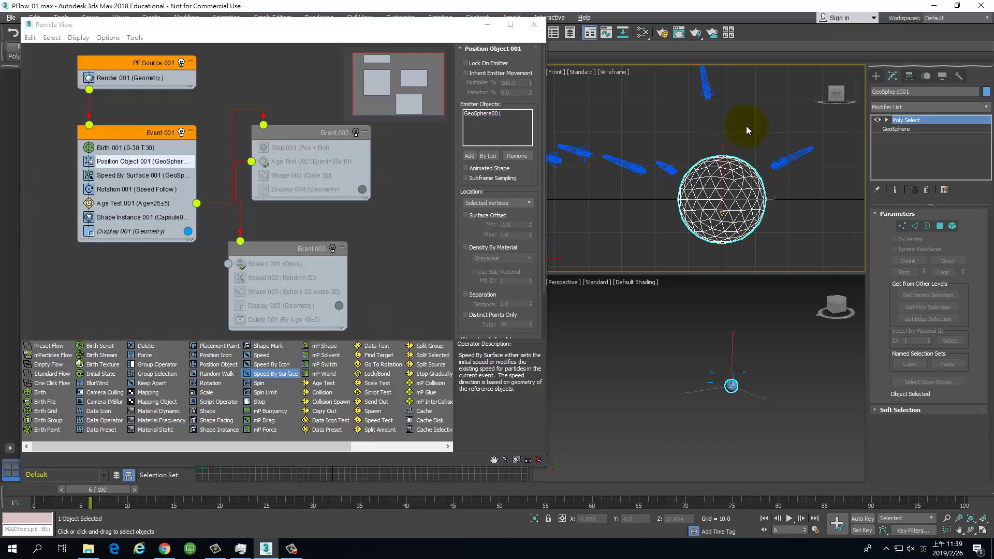
- Review Speed By Surface 001's speed, variation and divergence, then view Rotation 001's parameters
click(150, 176)
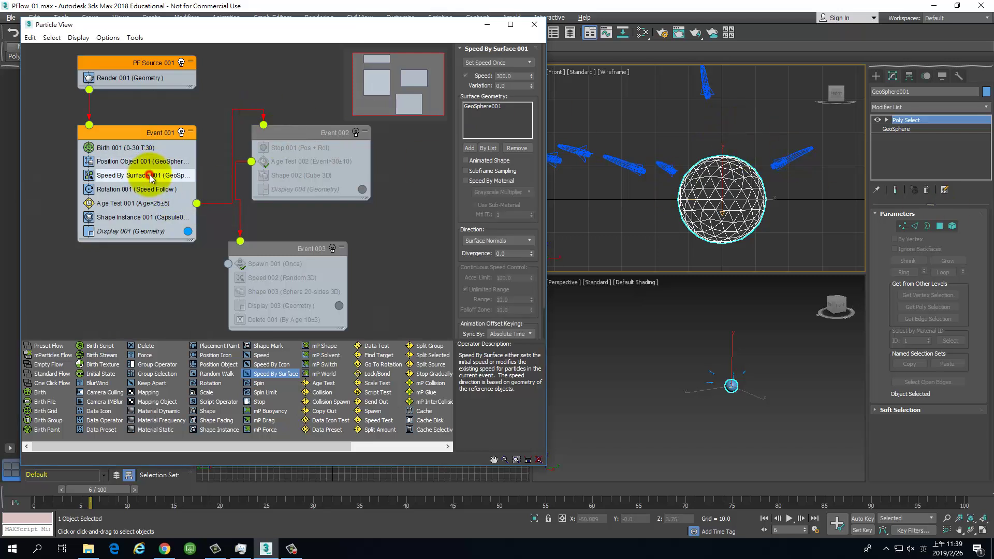
click(510, 77)
double_click(513, 76)
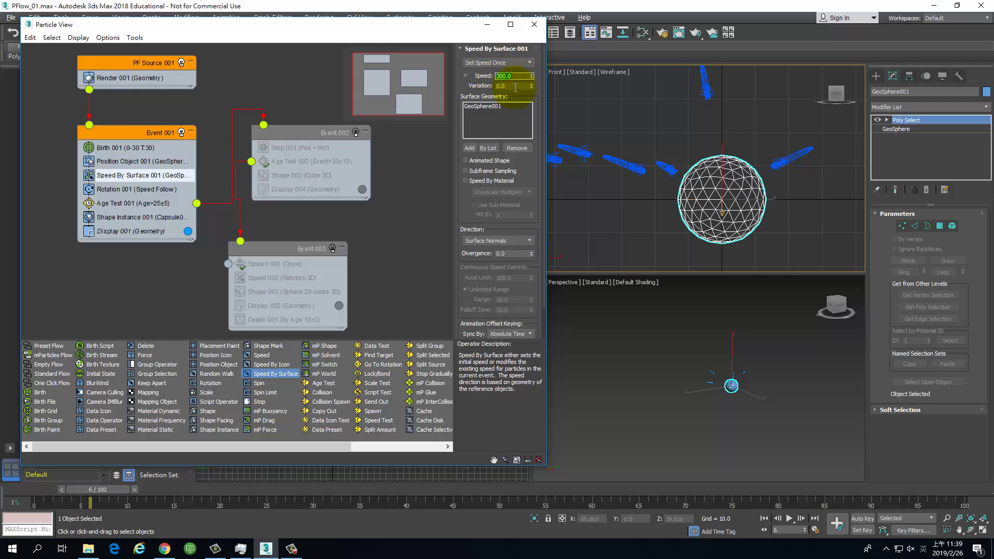
double_click(515, 86)
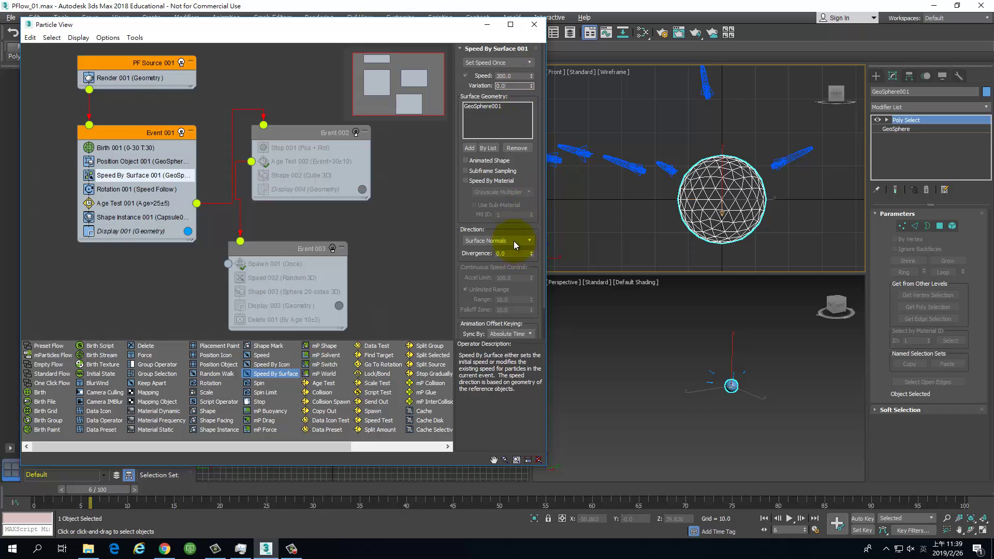
mouse_move(531, 253)
mouse_down()
mouse_move(537, 242)
mouse_move(539, 261)
mouse_up()
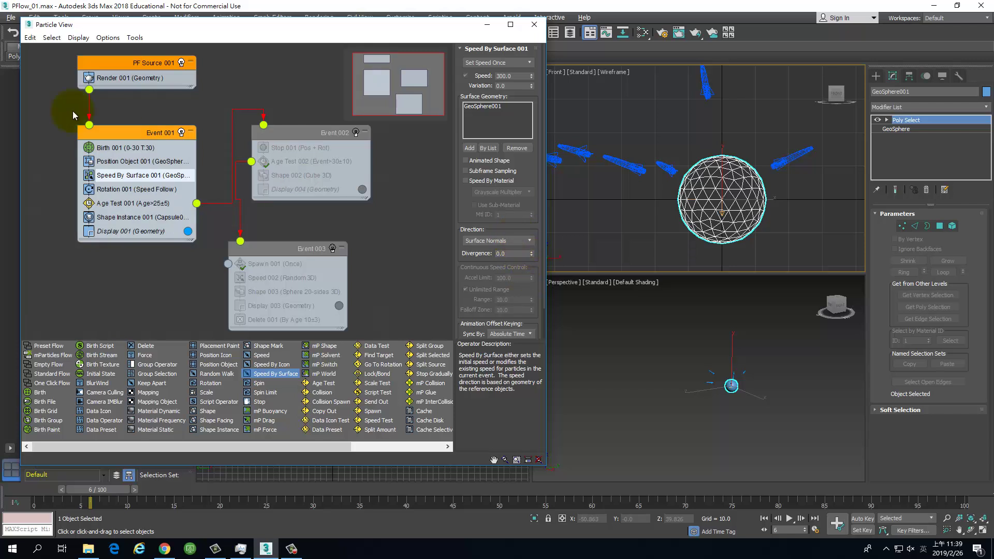
click(141, 190)
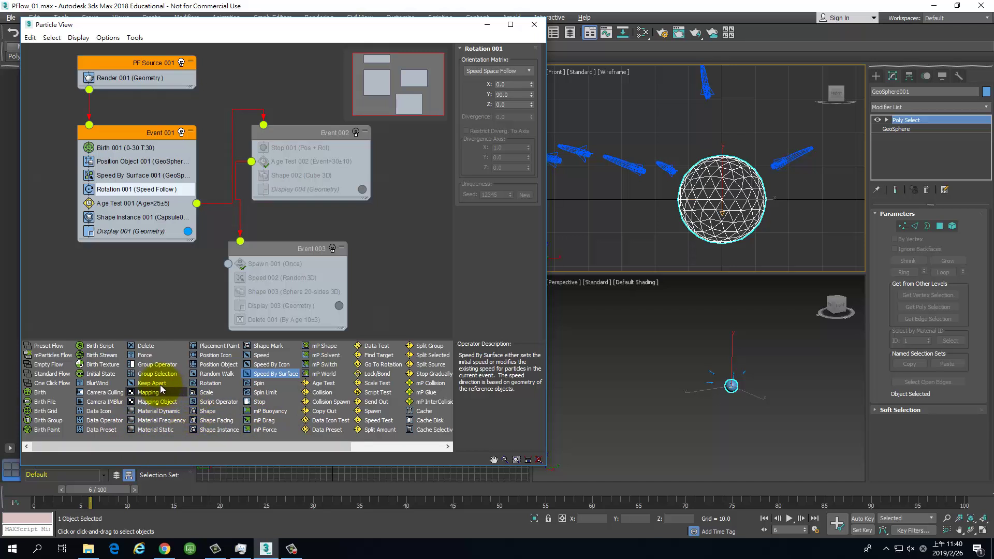
- Add a Force operator to Event 001 directly below Rotation 001
drag(141, 355, 173, 204)
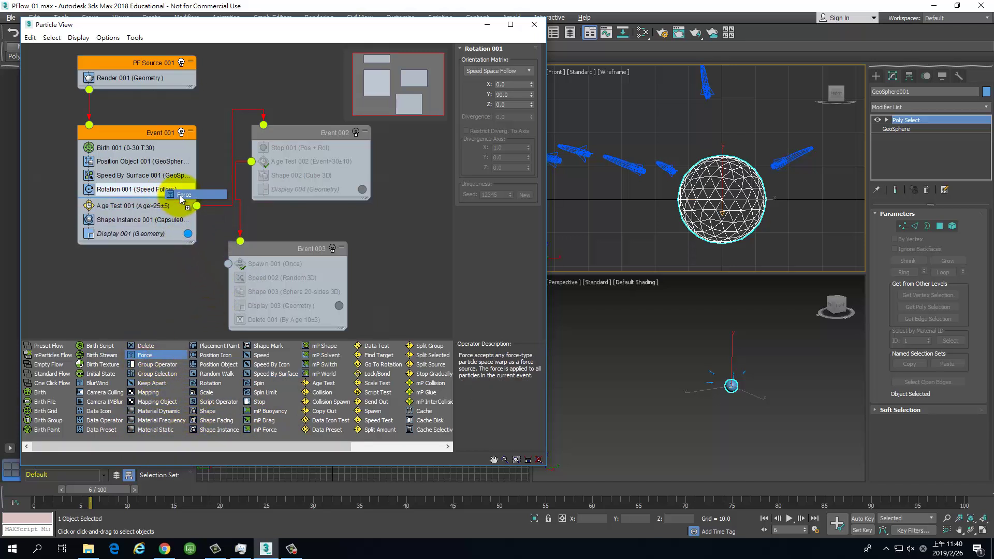
drag(173, 204, 179, 195)
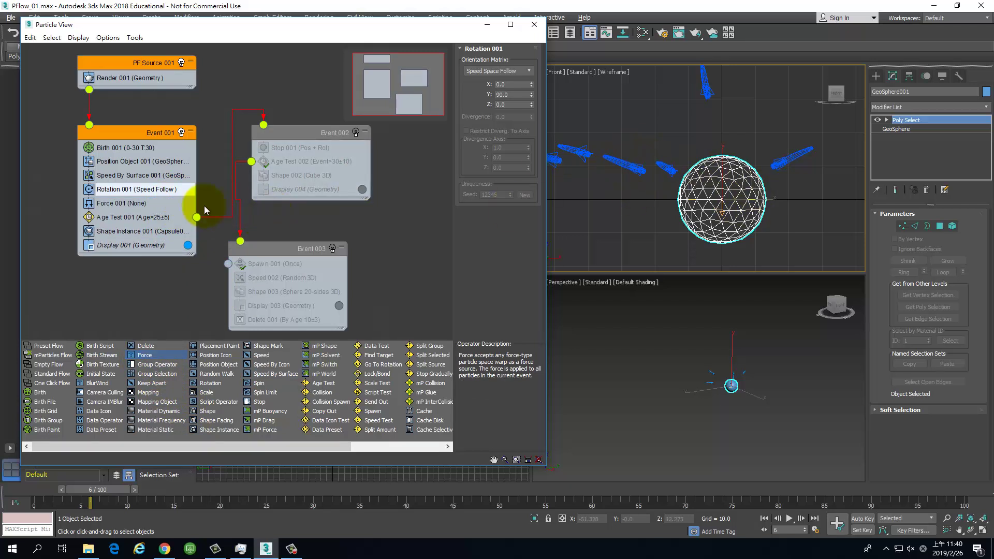
click(176, 203)
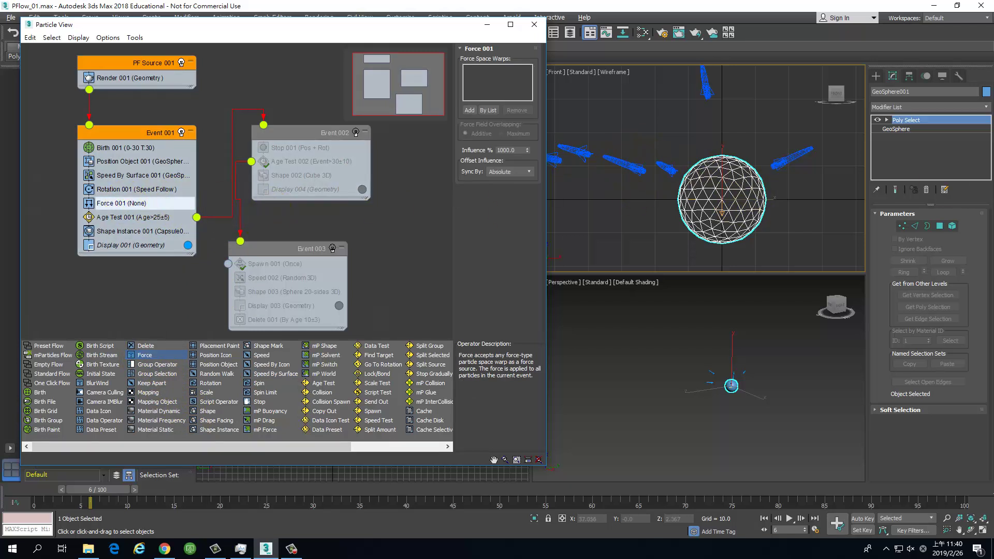
click(843, 204)
- Create a Wind space warp in the Front viewport
click(875, 76)
click(935, 91)
click(923, 149)
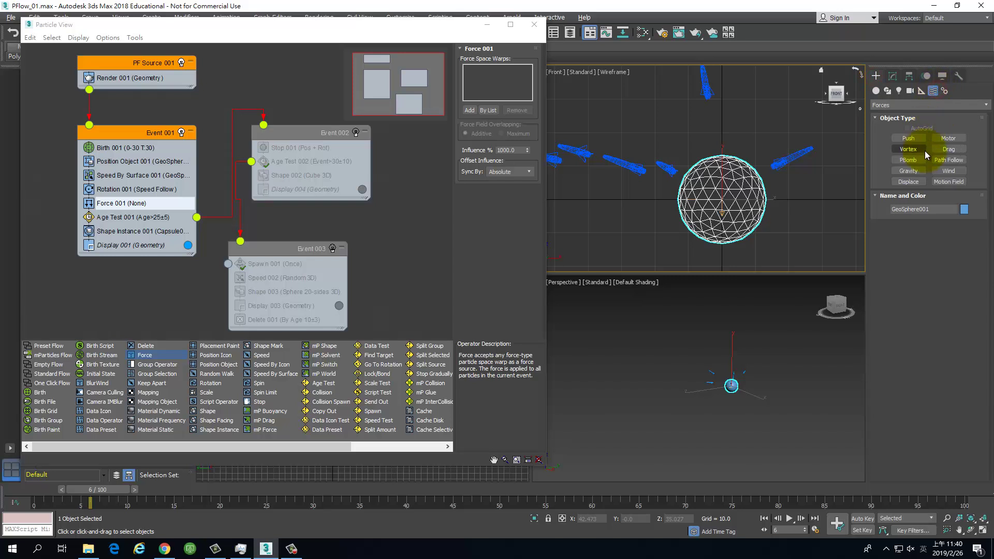
click(956, 171)
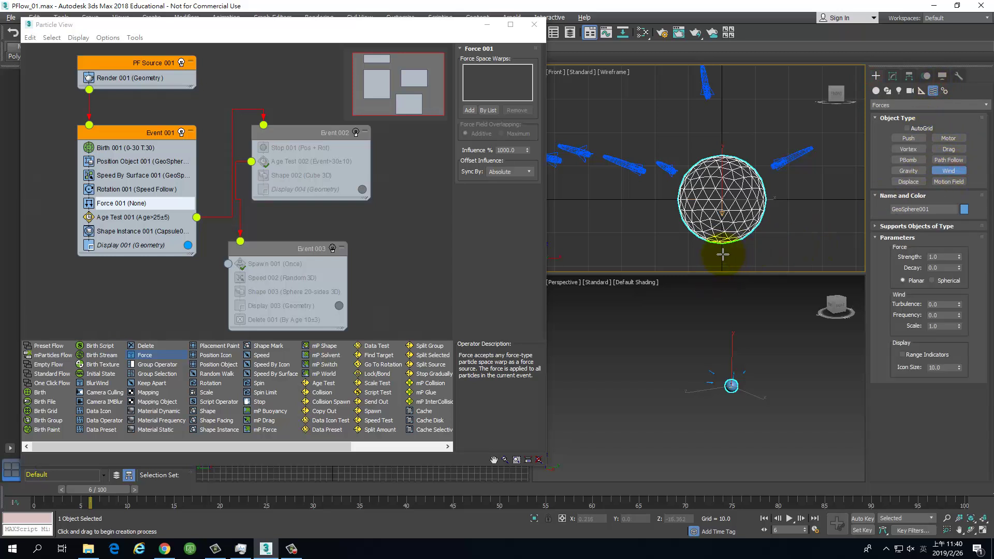
drag(722, 253, 724, 255)
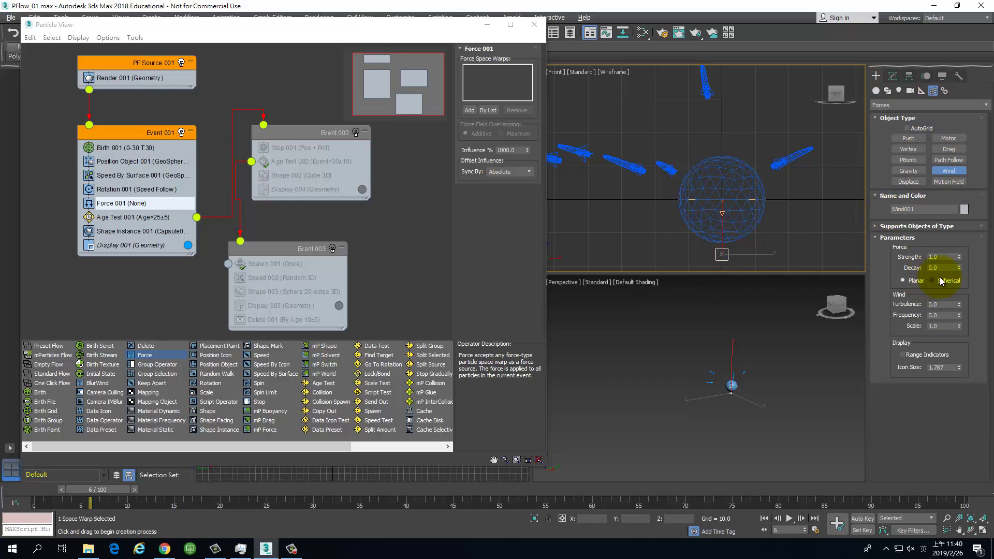
- Give Wind001 strength 0, turbulence 0.25, frequency 0.75 and scale 0.013
double_click(943, 257)
text(0)
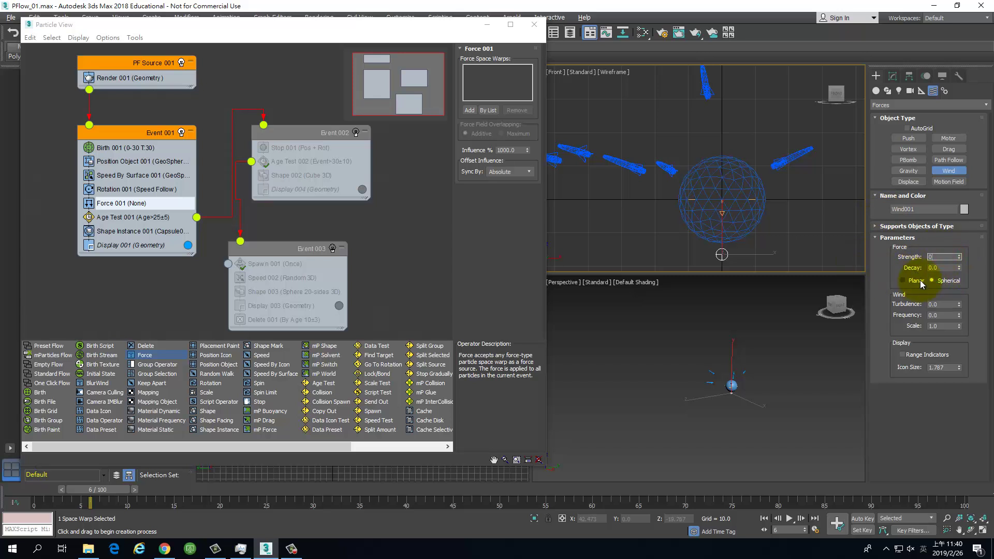
double_click(947, 305)
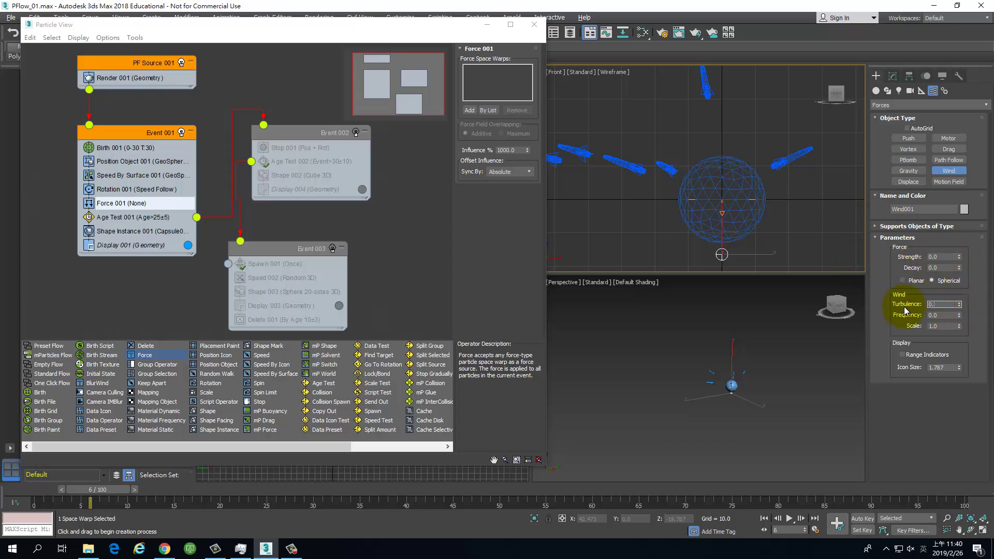
text(0.25)
double_click(945, 315)
text(75)
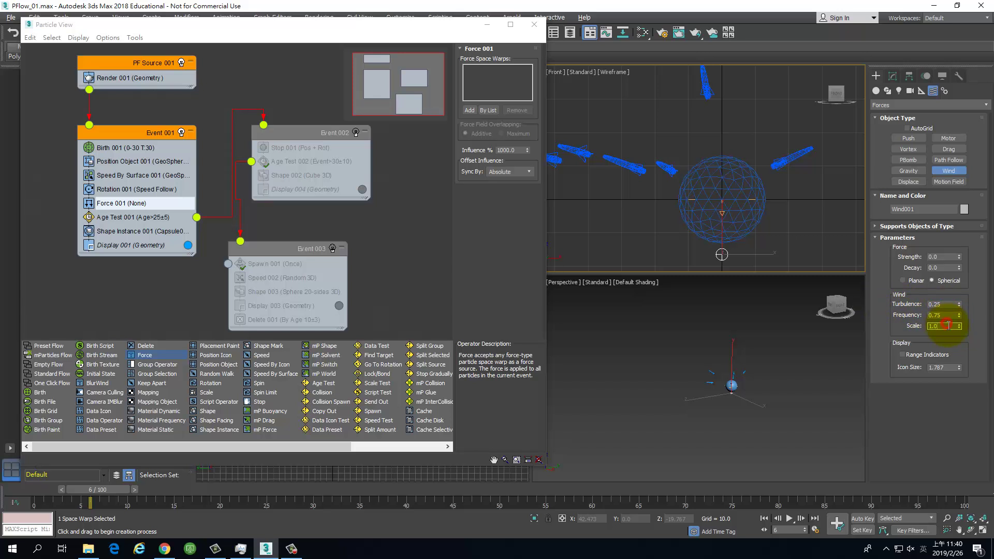
double_click(946, 326)
text(0.013)
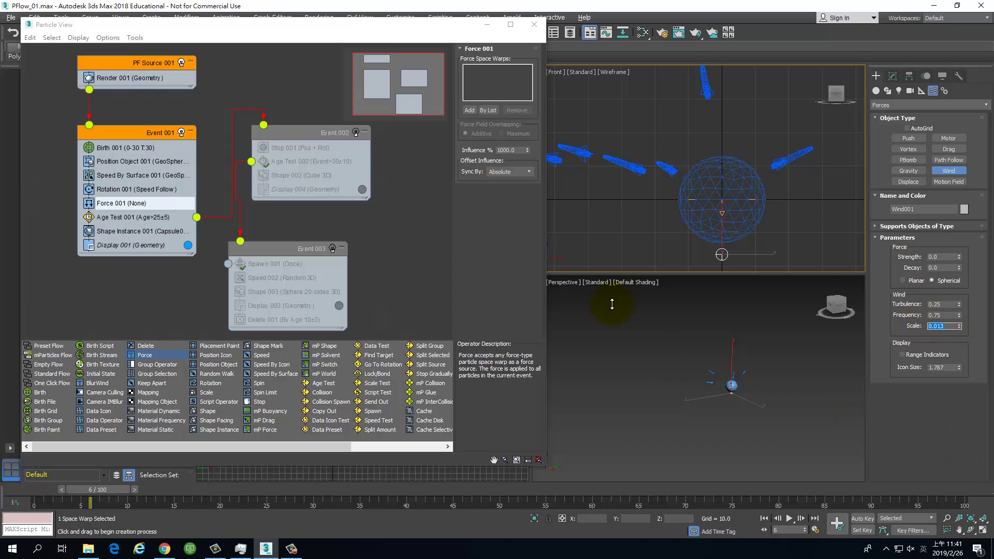
click(469, 111)
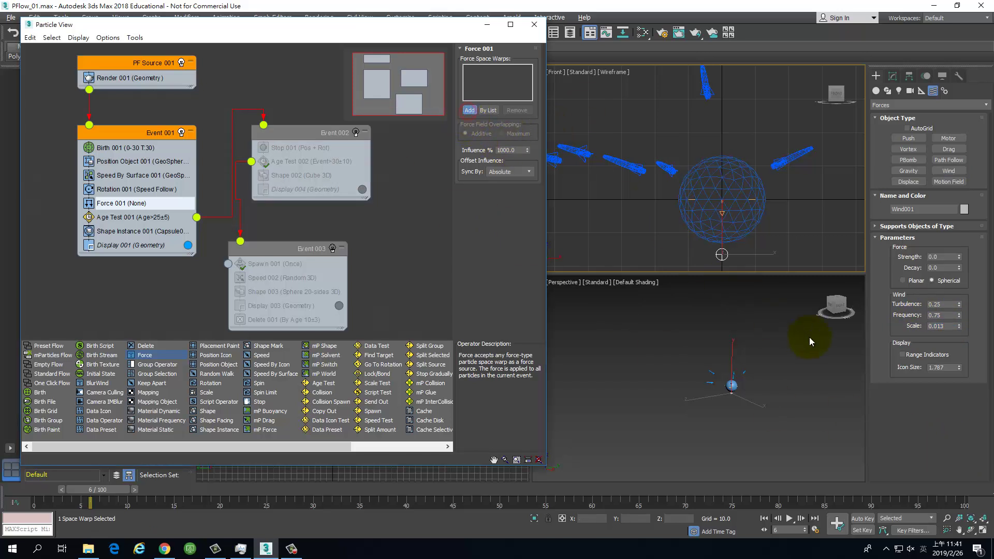
- Assign Wind001 to Force 001 and play a preview of the wind-blown rockets
click(721, 254)
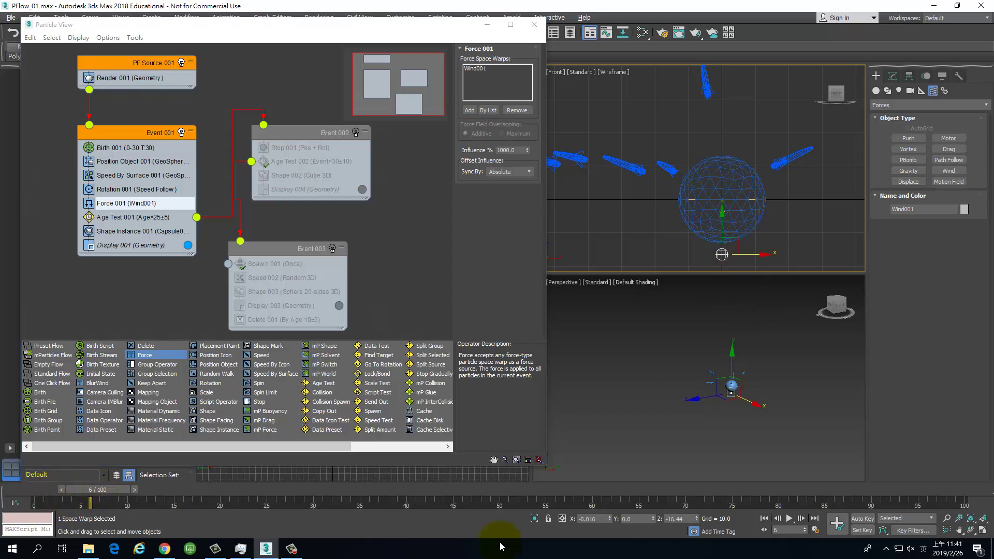
click(789, 518)
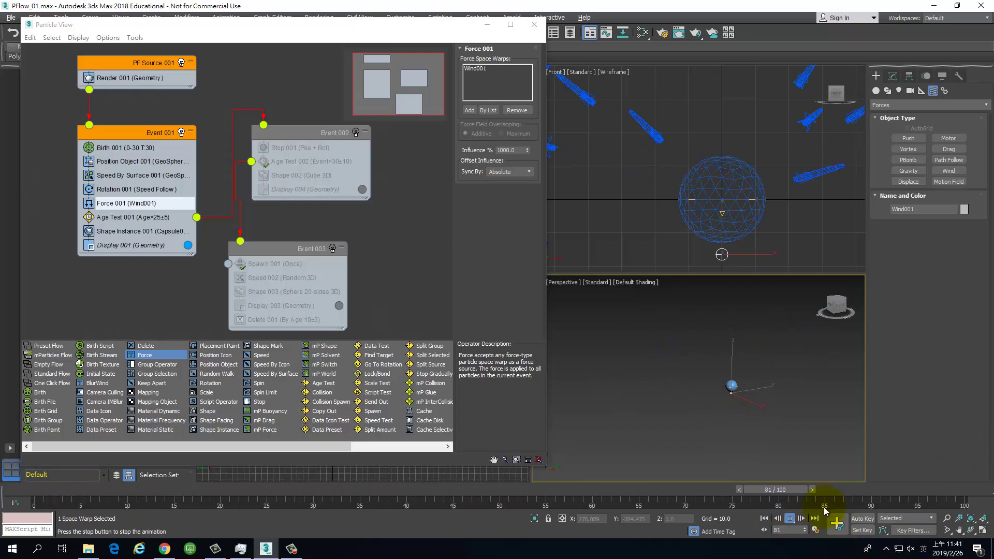
click(790, 520)
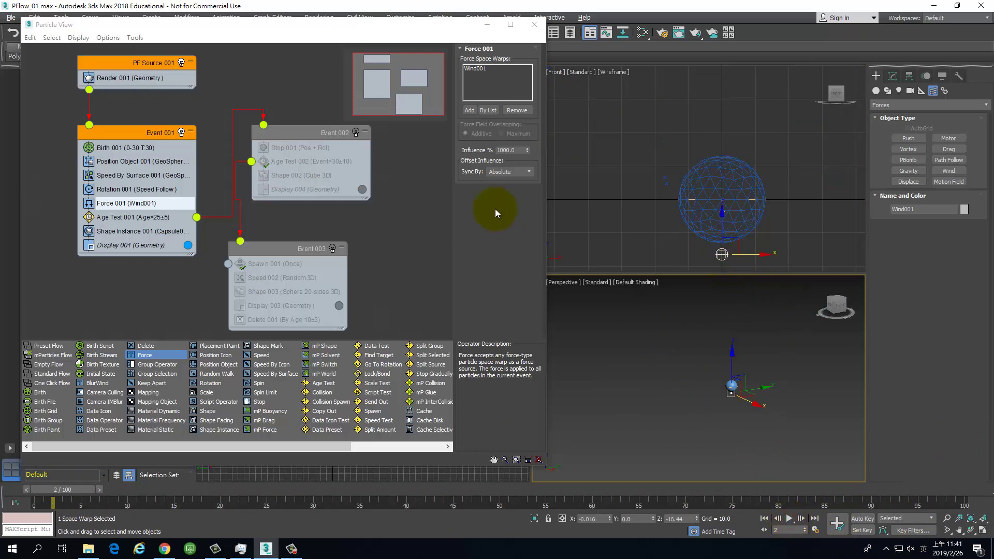
click(140, 175)
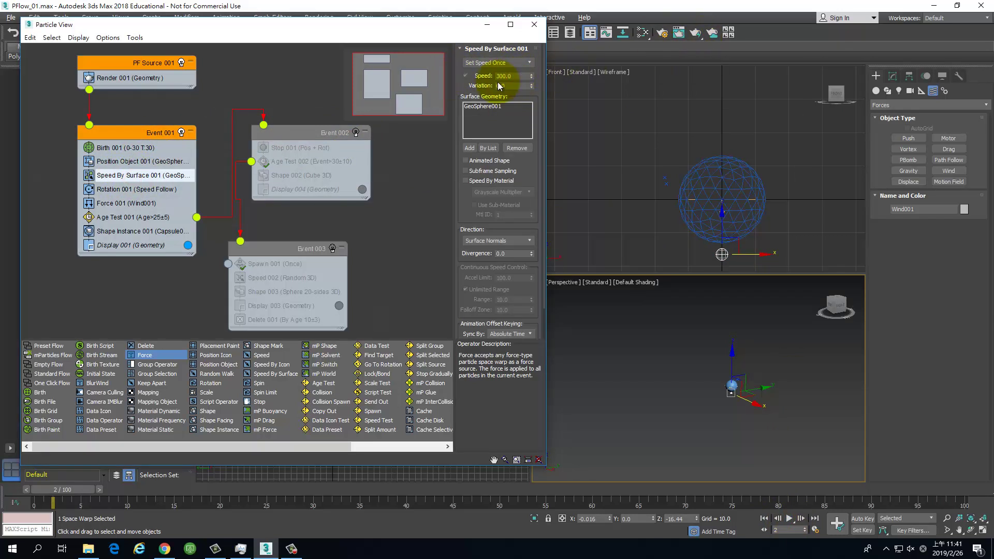
- Lower Speed By Surface 001's launch speed to 100 and preview the slower rockets
double_click(519, 78)
text(100)
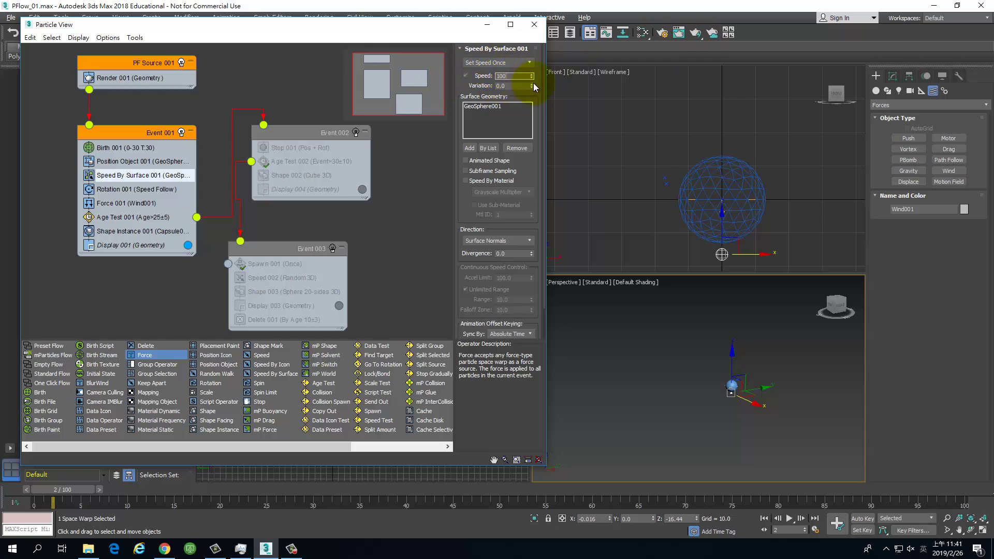
key(Return)
click(789, 518)
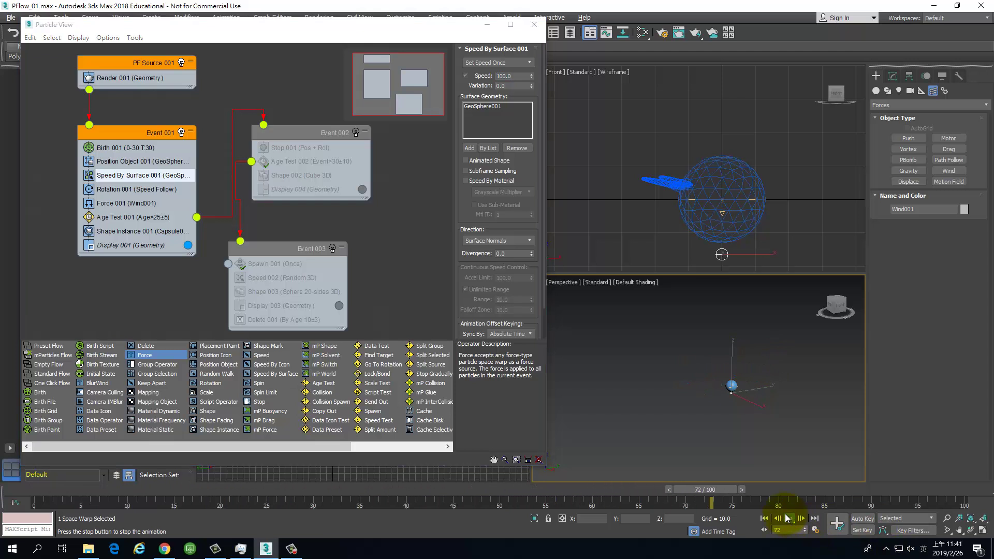
click(789, 518)
mouse_move(782, 489)
mouse_down()
mouse_move(325, 510)
mouse_move(353, 498)
mouse_up()
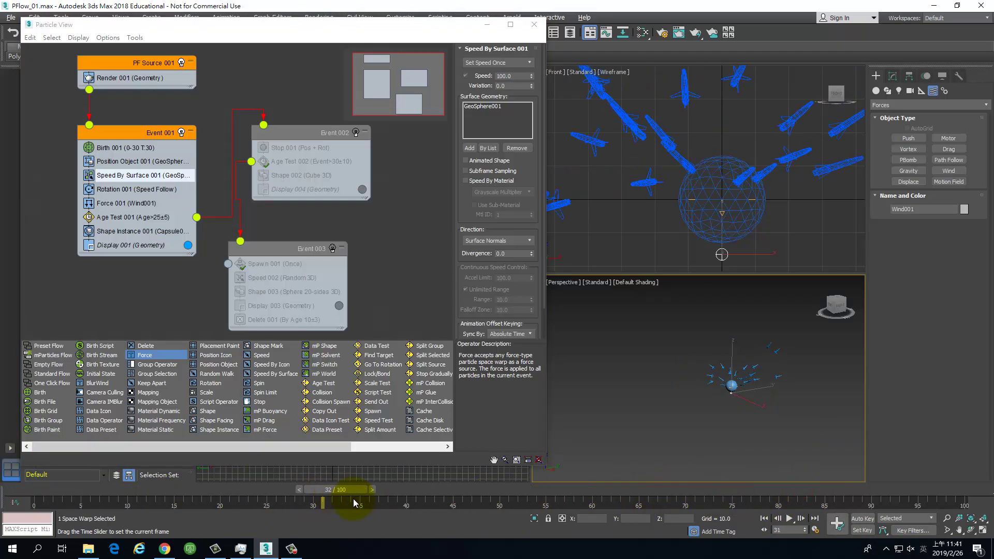
- Disable Age Test 001 and play the animation through frame 86
click(89, 217)
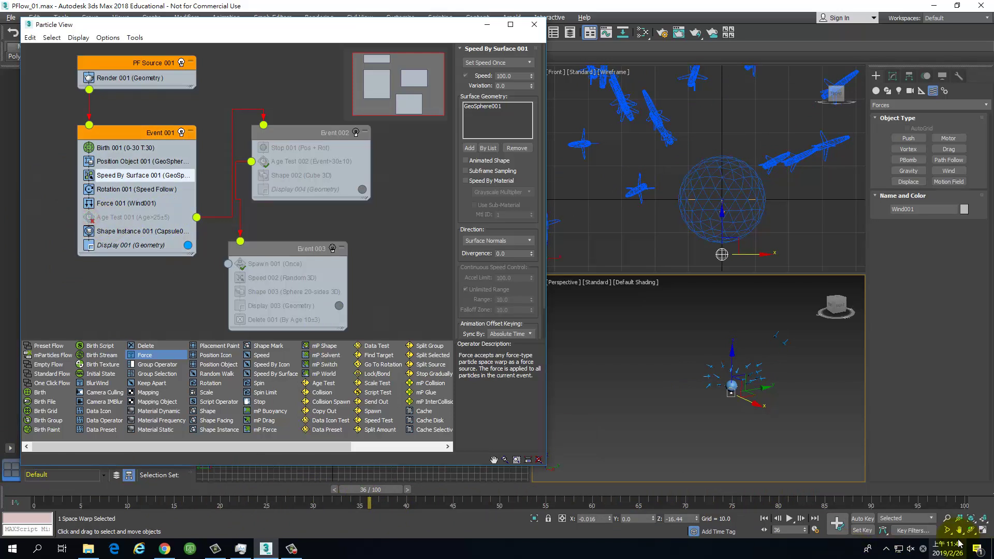
click(790, 519)
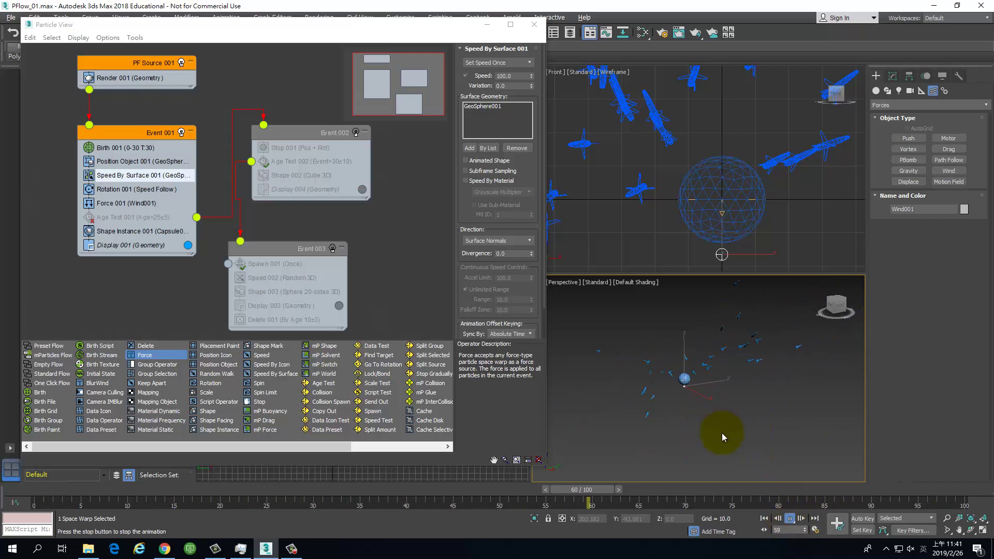
click(794, 520)
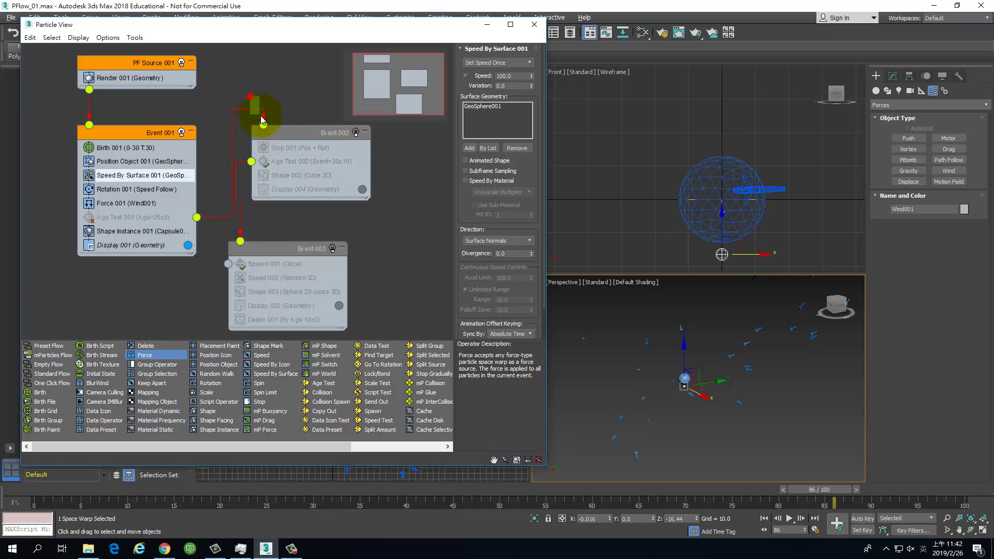
- Rewire Age Test 001 to Event 003 instead of Event 002 and re-enable it
click(263, 118)
key(Delete)
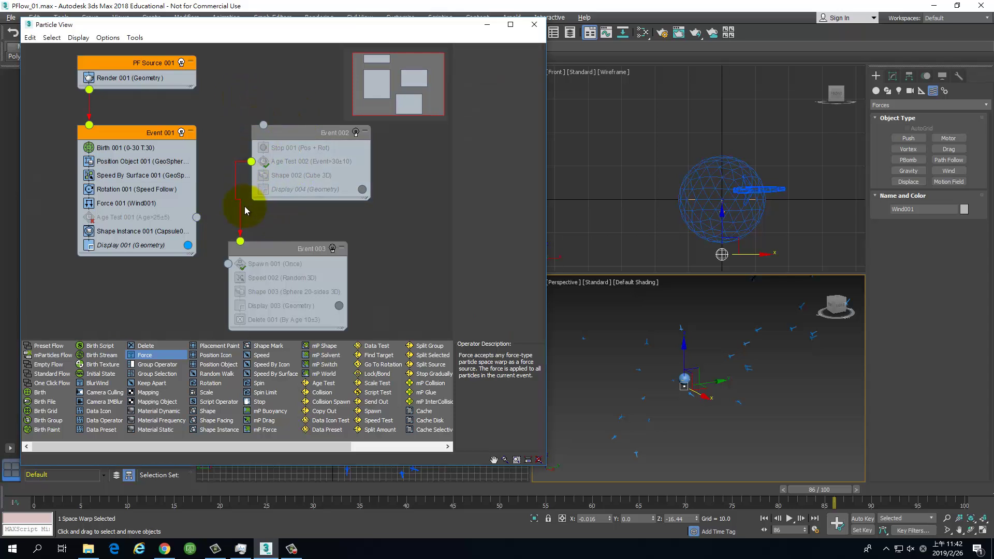
click(237, 206)
key(Delete)
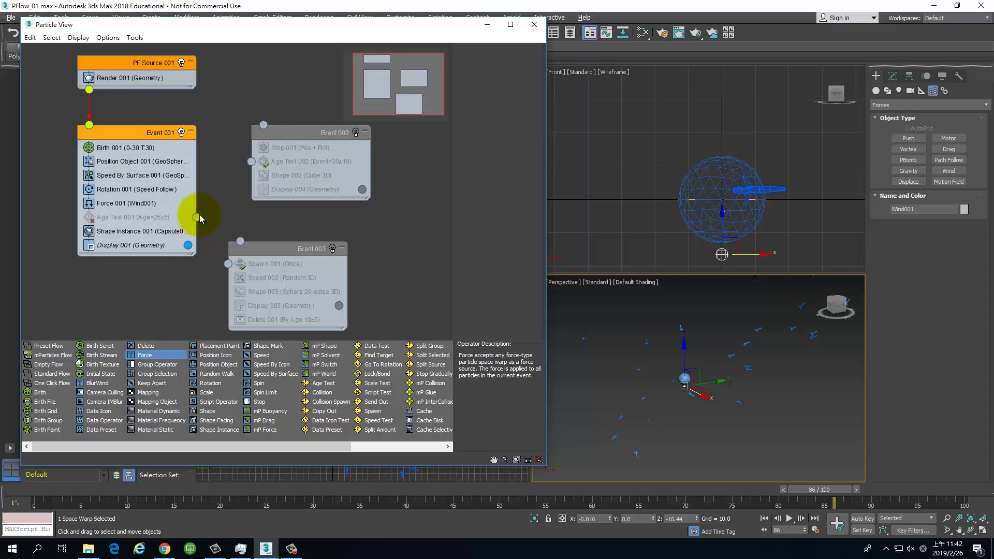
drag(196, 217, 241, 241)
click(89, 217)
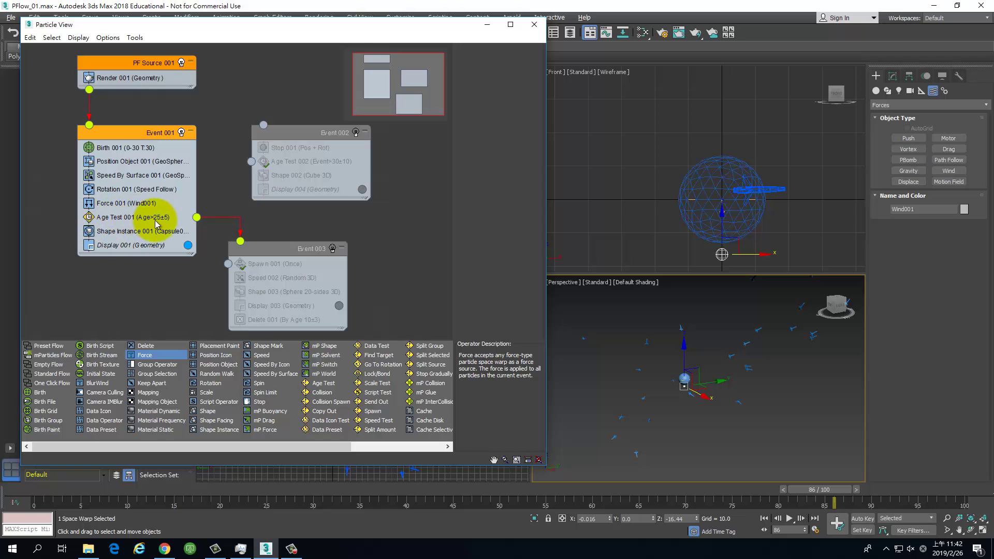
click(283, 268)
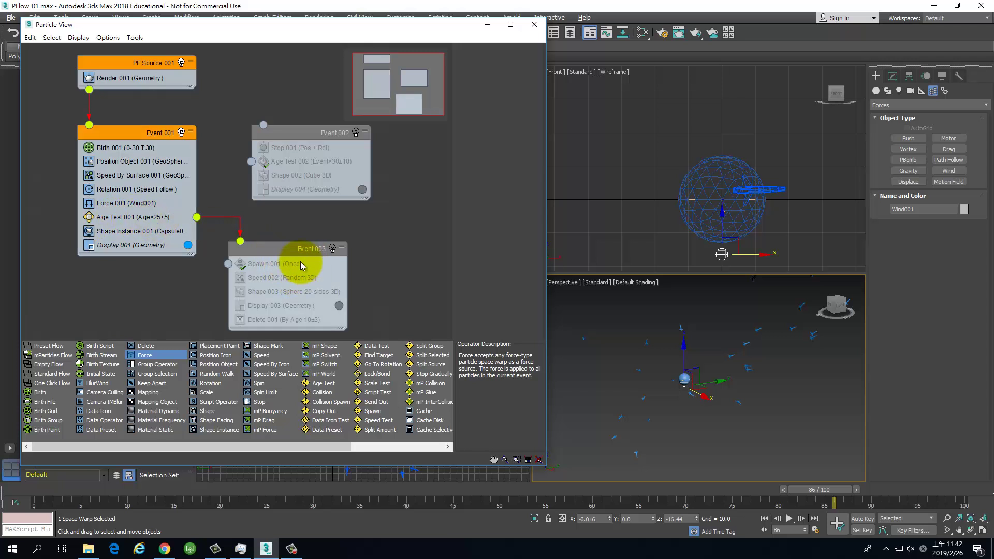
- Enable Event 003 and preview the orange debris bursts around frame 88
drag(123, 486, 376, 550)
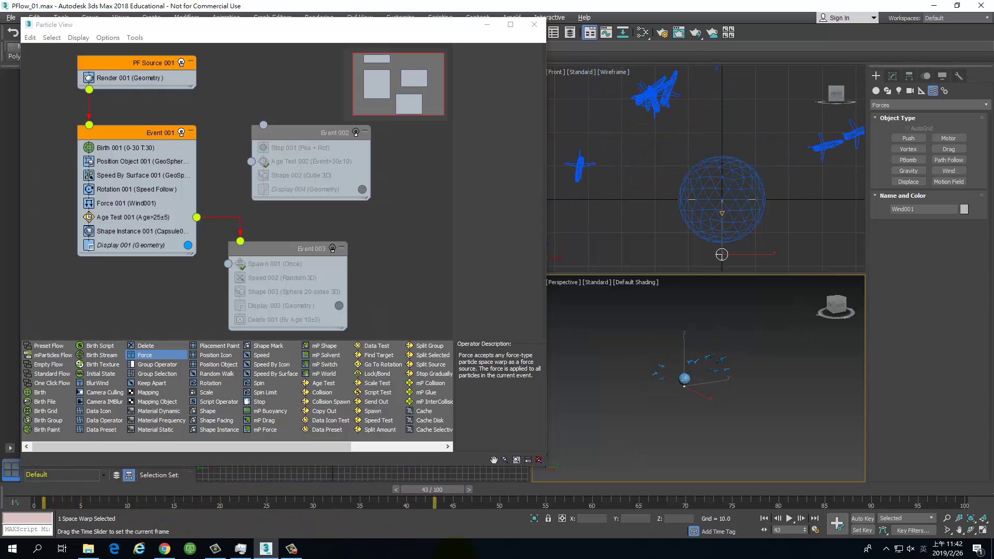
drag(376, 550, 481, 538)
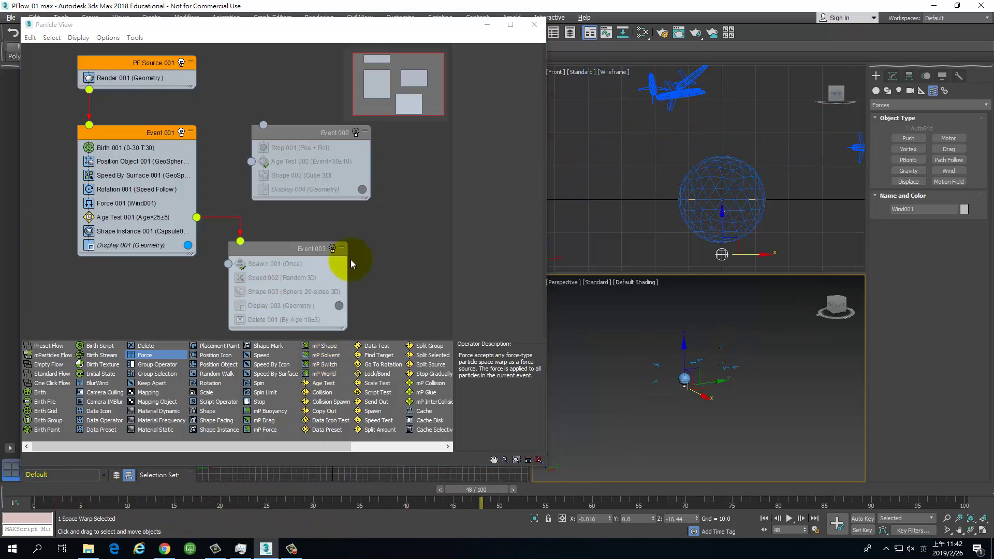
click(332, 249)
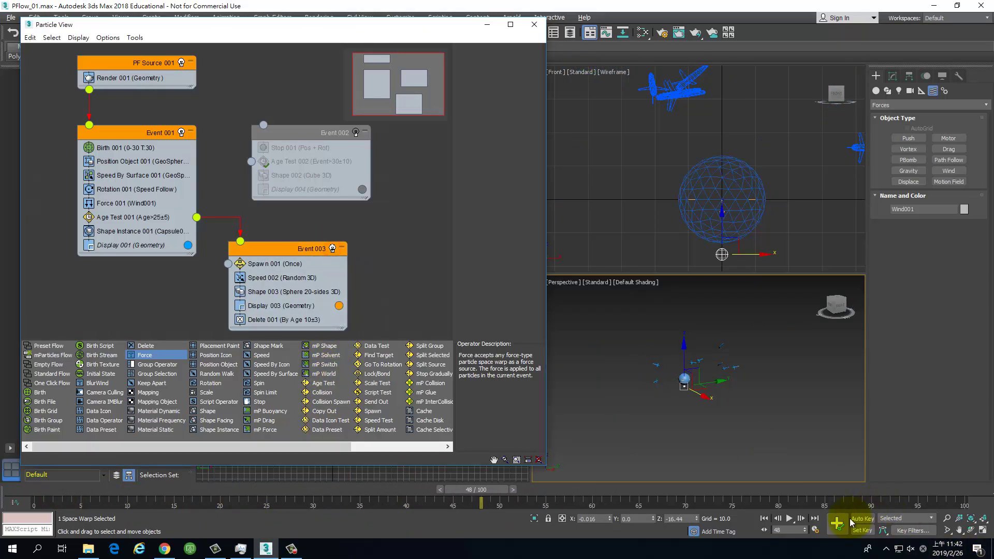
click(792, 523)
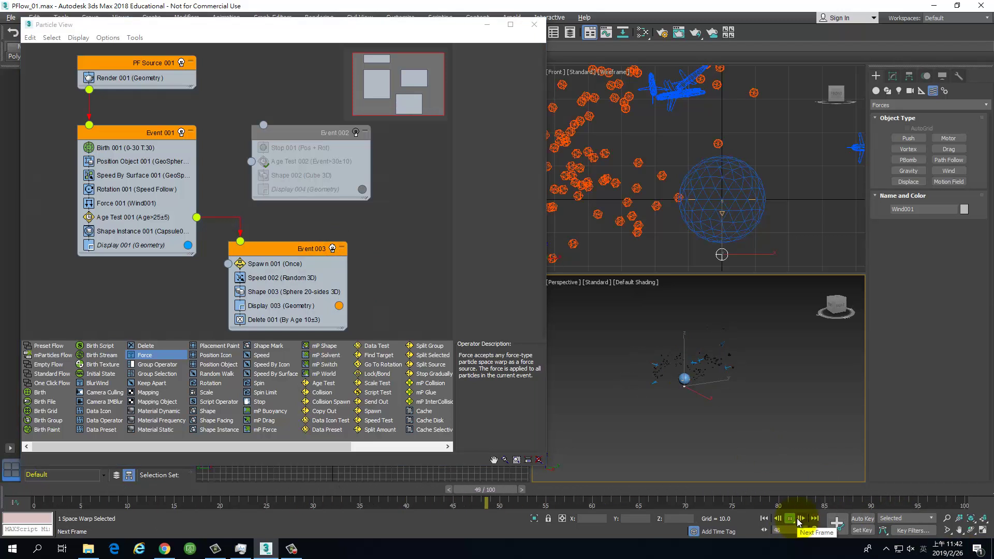
click(790, 518)
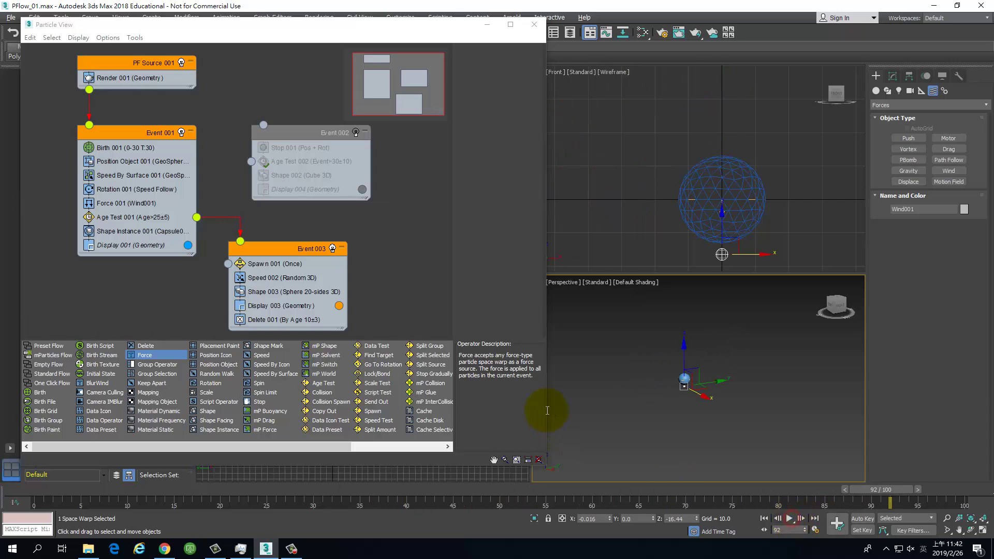
click(294, 278)
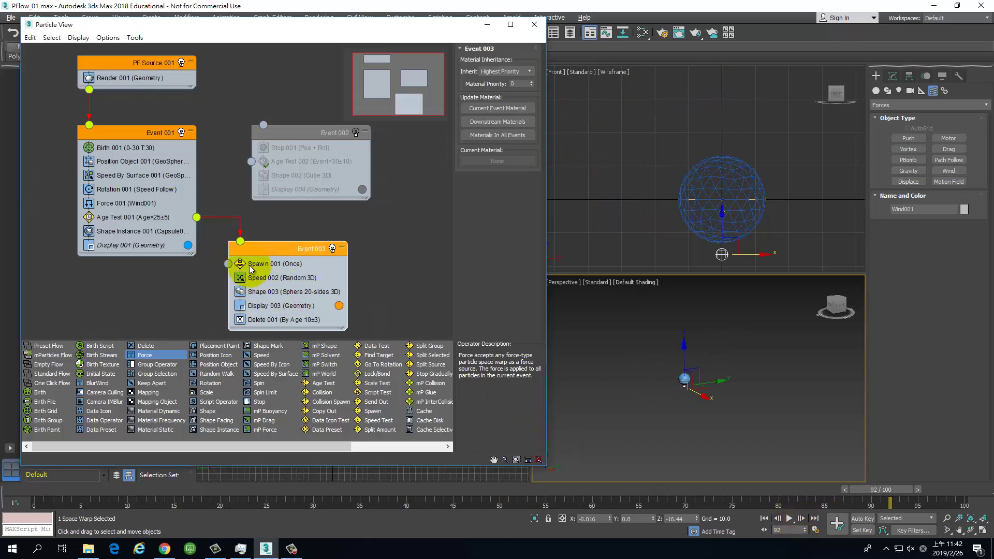
- Set Age Test 001's Test Value to 75 and preview the later rocket bursts
click(160, 218)
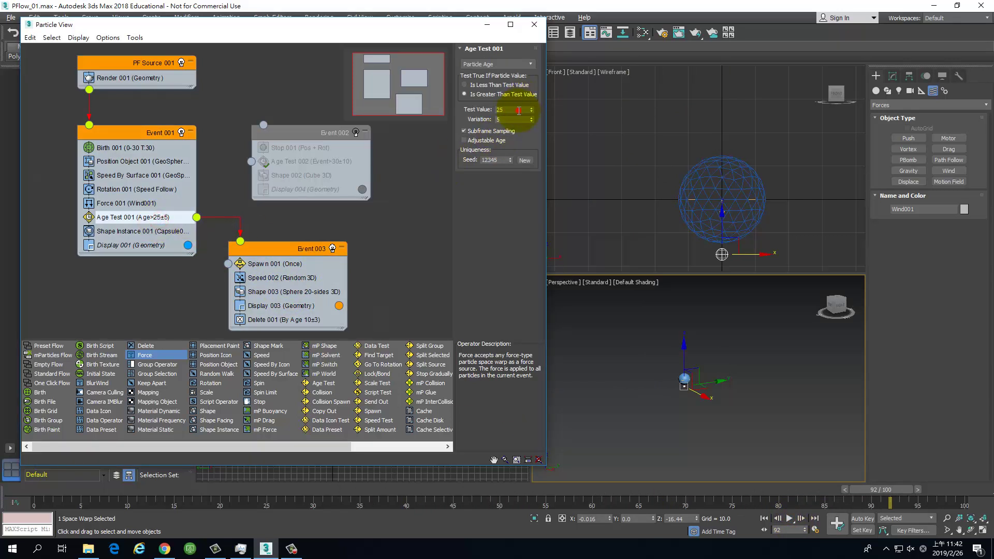
click(506, 109)
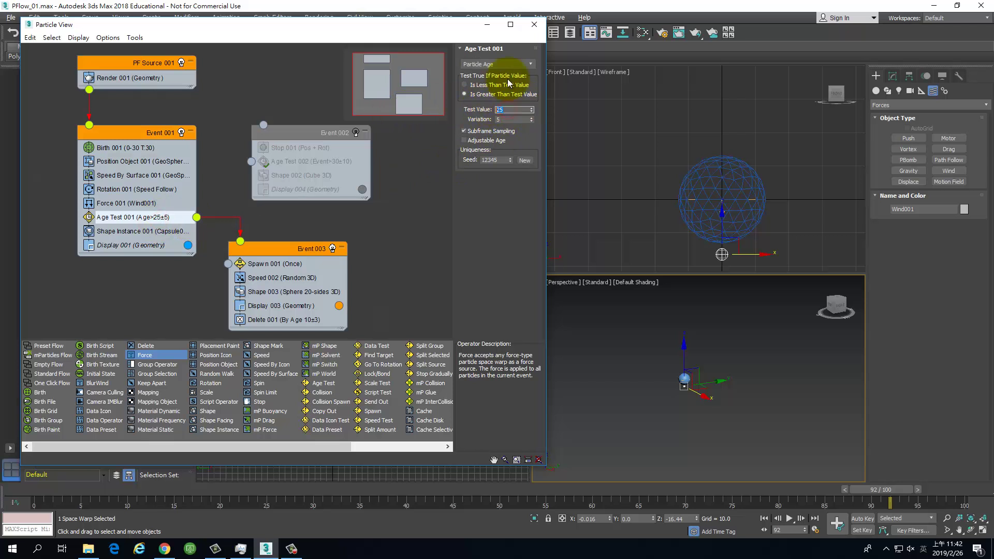
text(75)
key(Return)
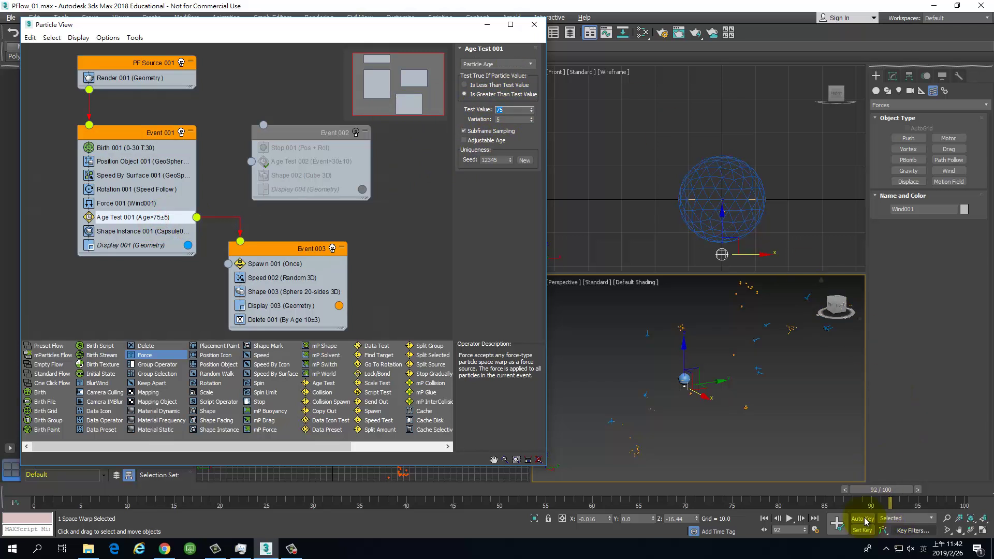
click(789, 518)
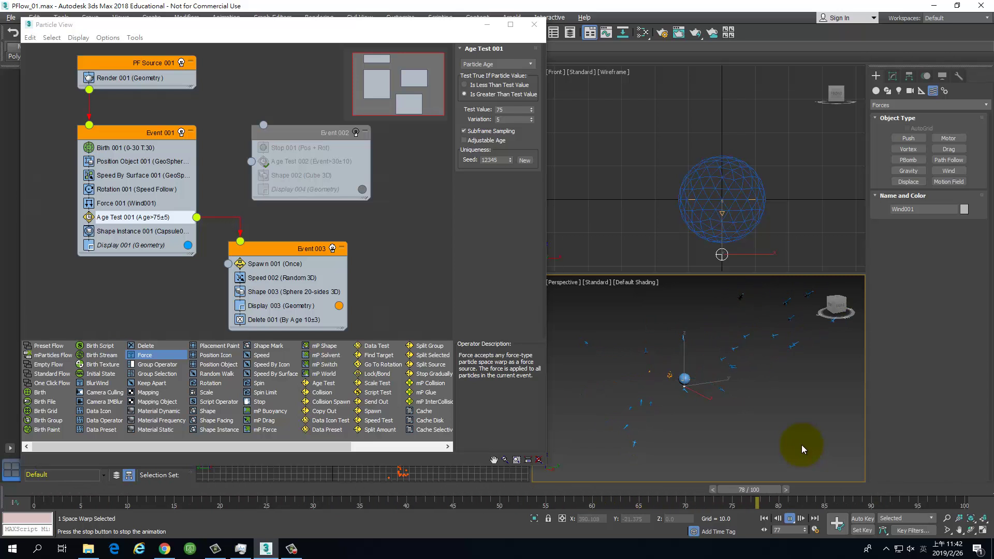
click(792, 518)
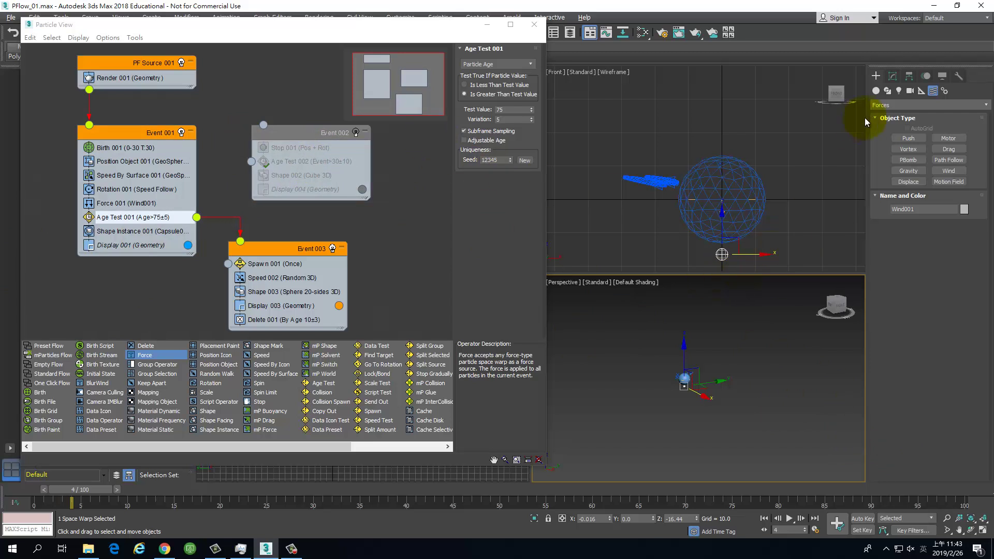
- Confirm Wind001's scale of 0.011, raise turbulence to 0.57 and play the preview
click(892, 76)
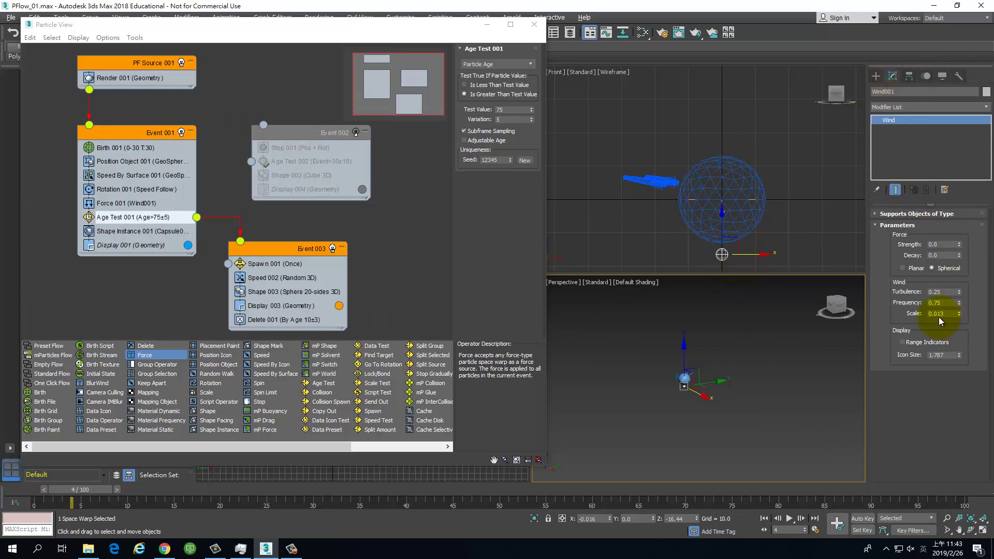
key(Return)
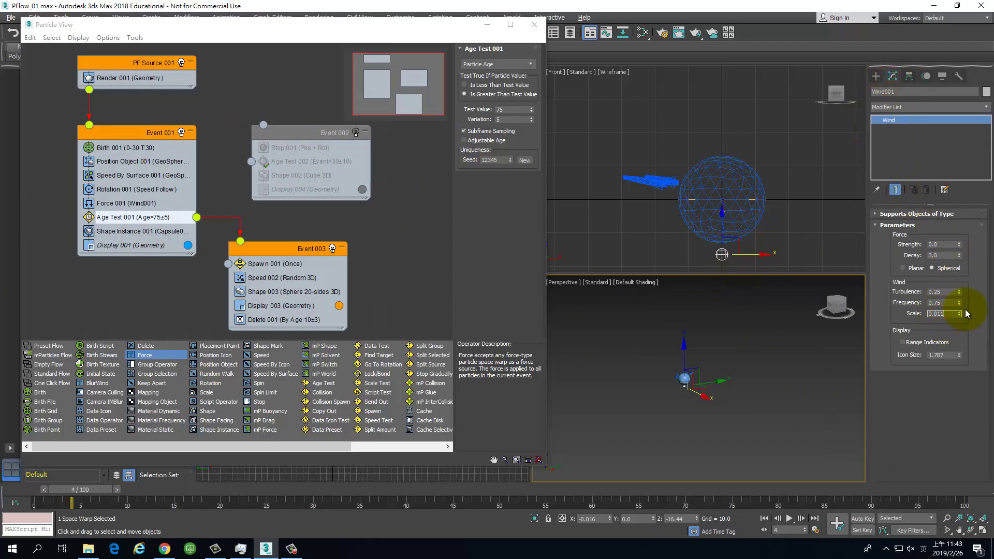
mouse_move(836, 305)
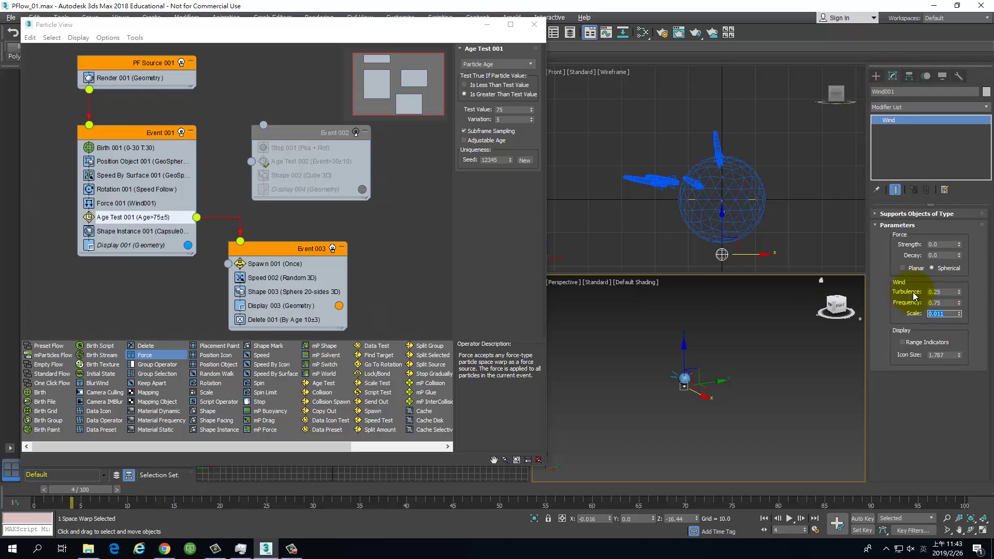
click(959, 289)
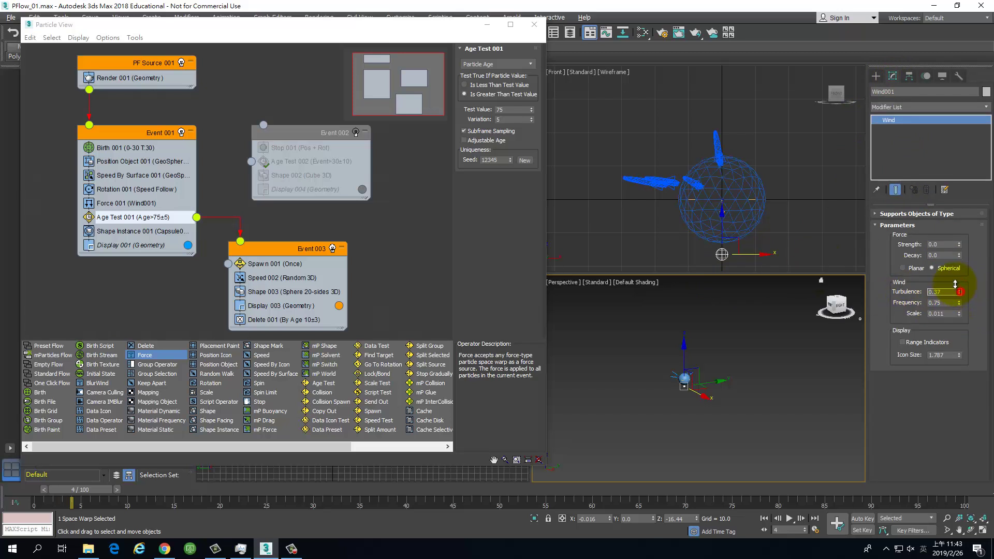
drag(961, 291, 961, 275)
click(789, 518)
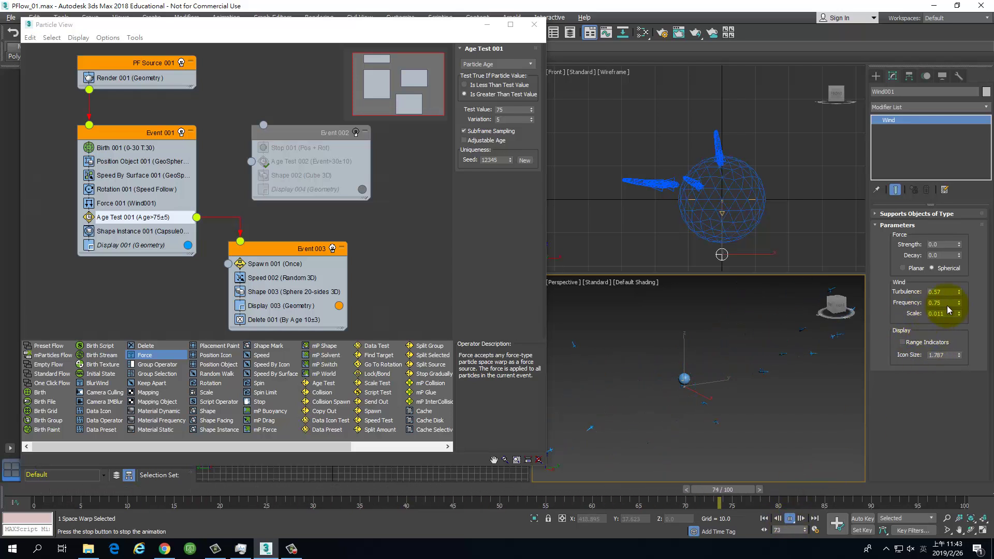
- Return wind turbulence to 0.25 and raise frequency to 1.67, stopping at frame 50
double_click(940, 291)
text(0)
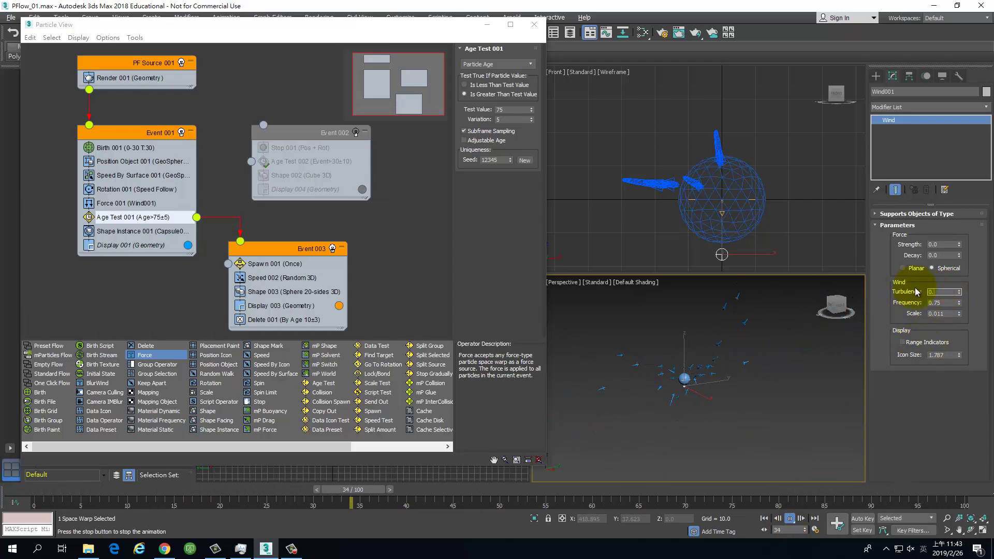
text(.25)
key(Return)
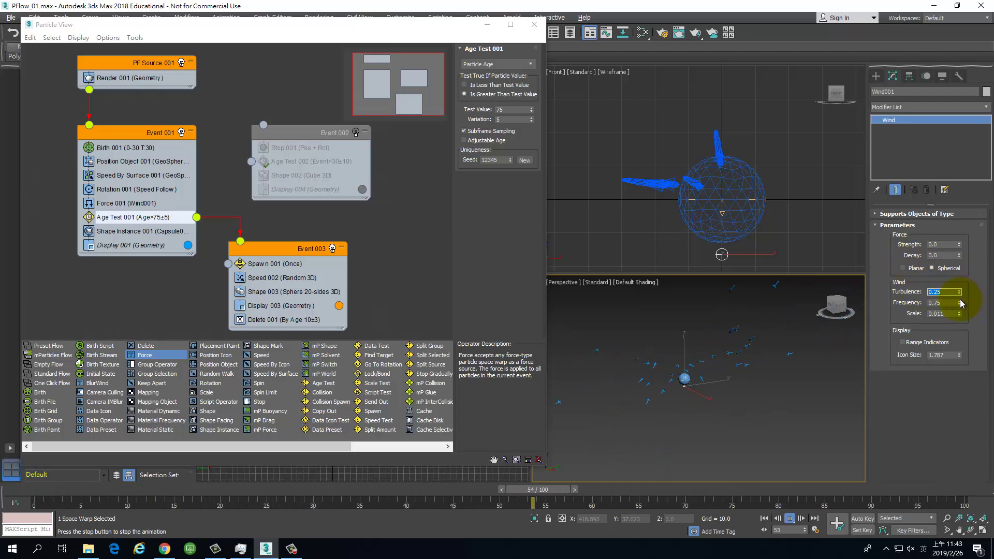
drag(960, 302, 959, 246)
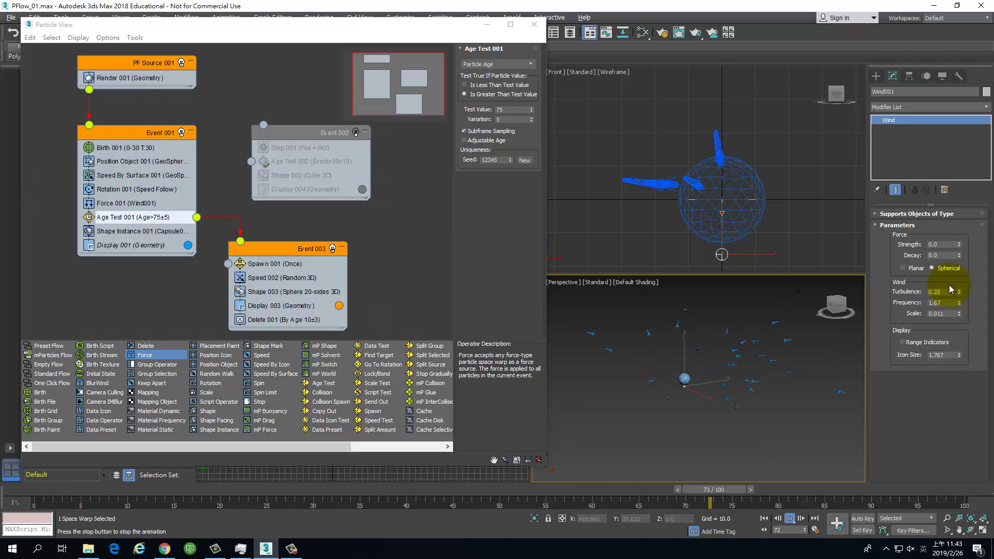
click(790, 518)
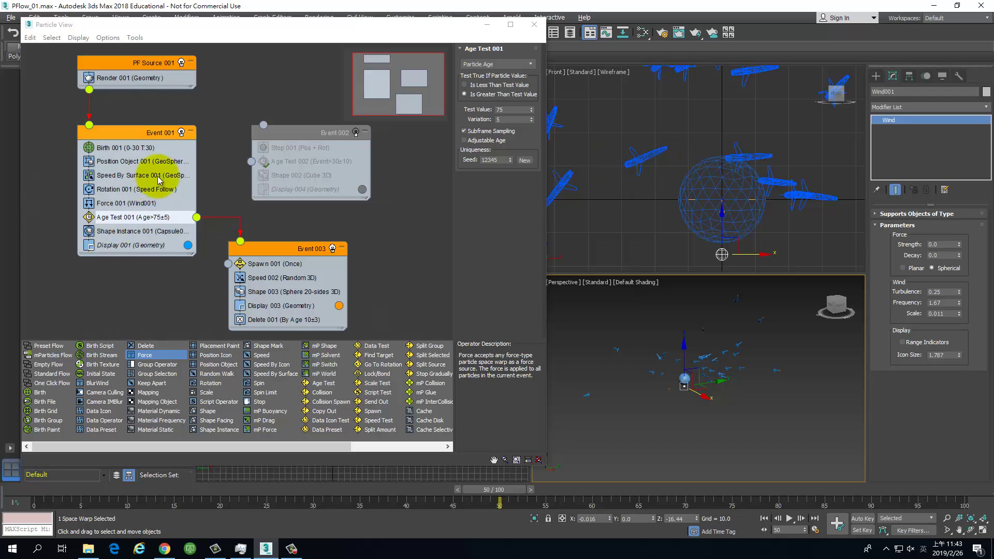
- Orbit around the sphere emitter and inspect Position Object 001 and Speed By Surface 001
scroll(694, 414, up, 3)
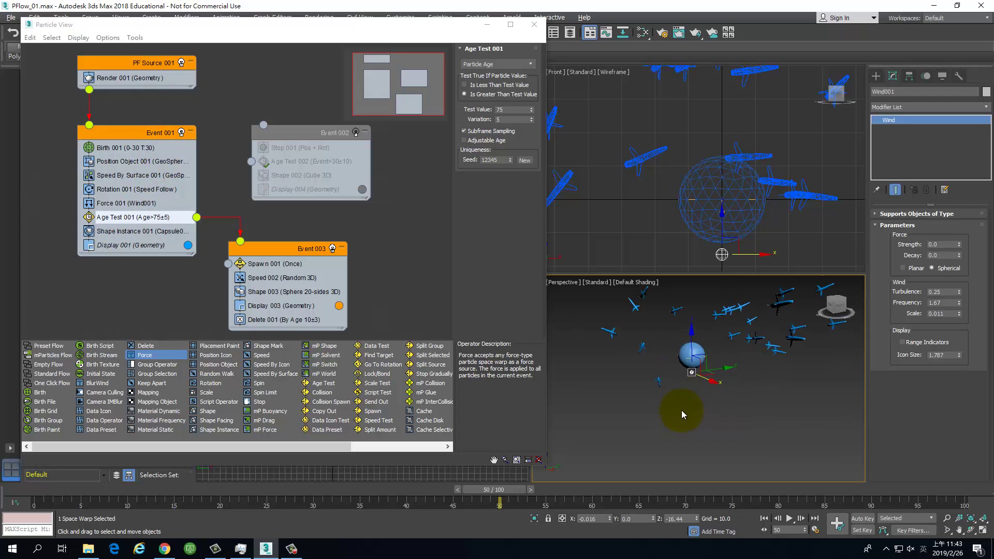
alt+middle_drag(719, 381, 689, 384)
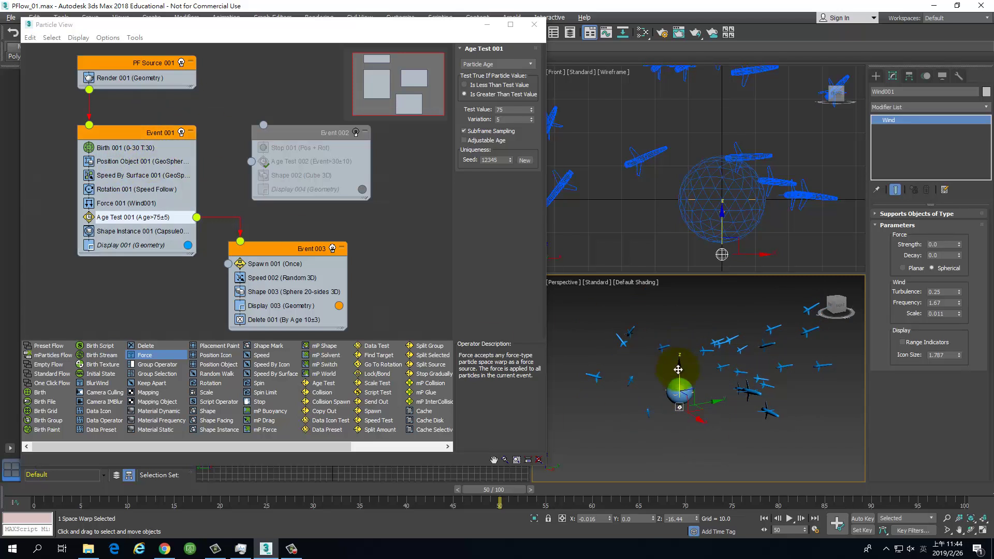
right_click(743, 189)
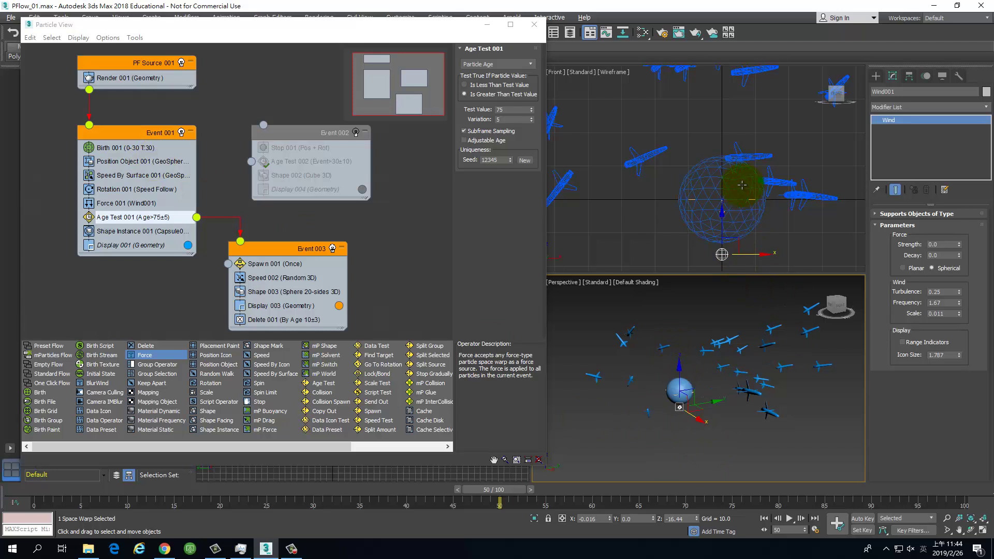
click(138, 161)
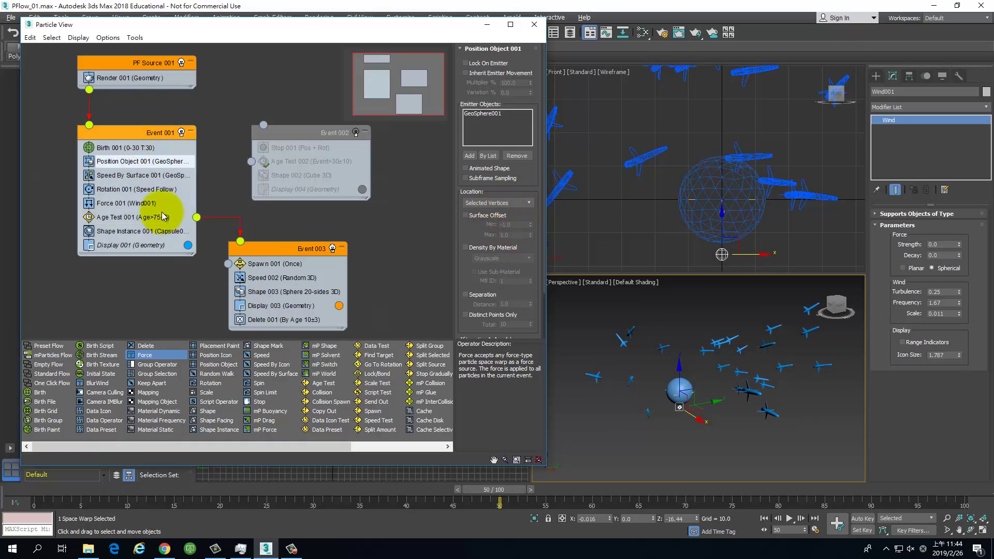
click(177, 179)
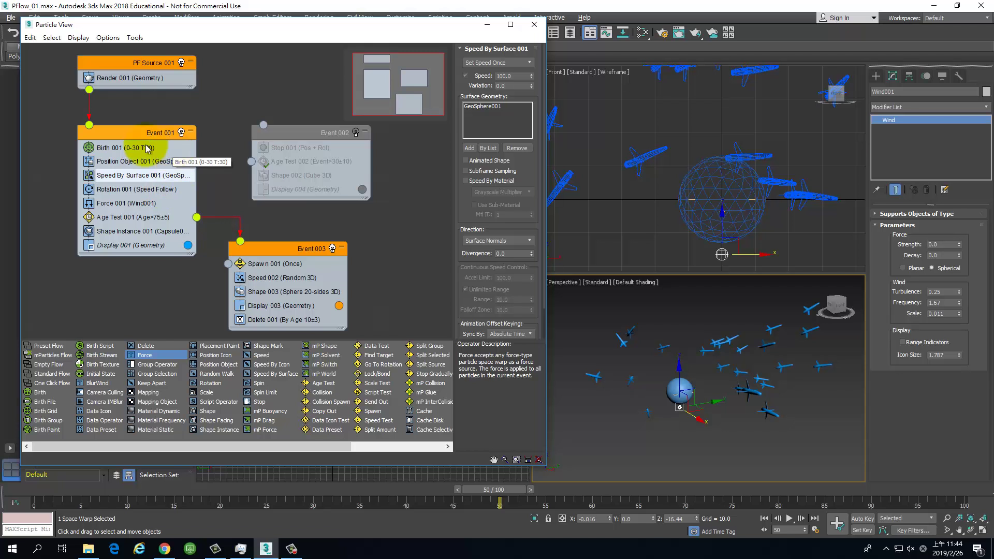
- Keep the speed direction as Surface Normals, then review Rotation 001 and Force 001
click(514, 237)
click(512, 182)
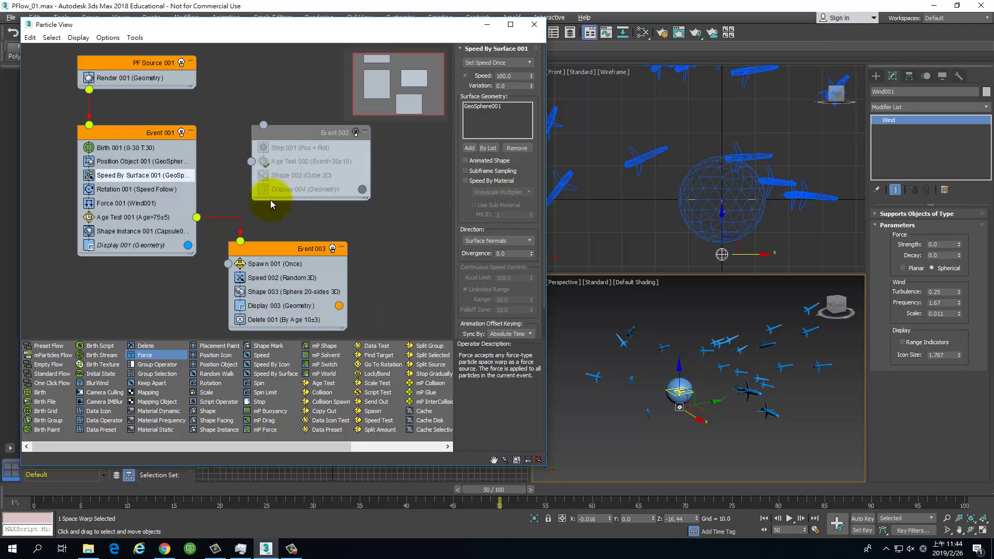
click(144, 190)
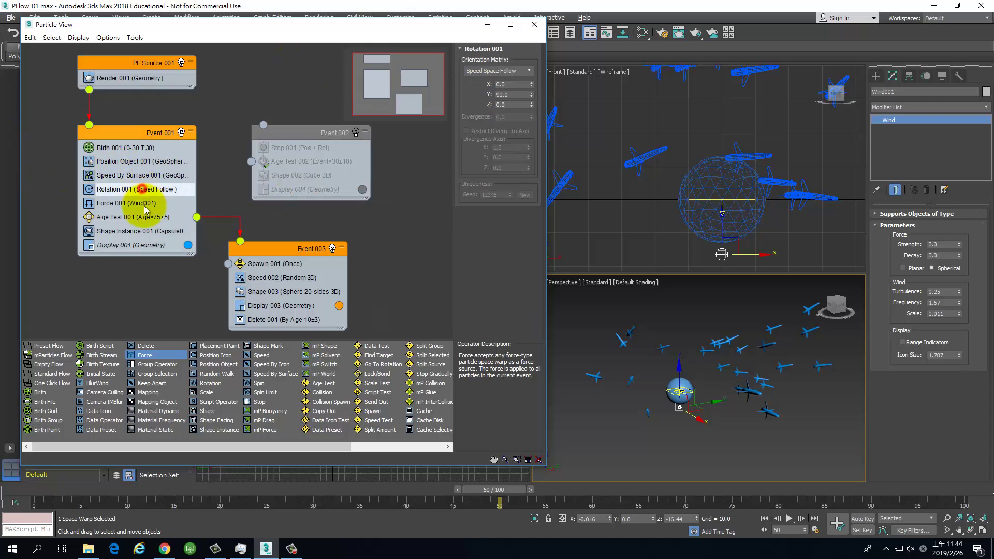
click(145, 203)
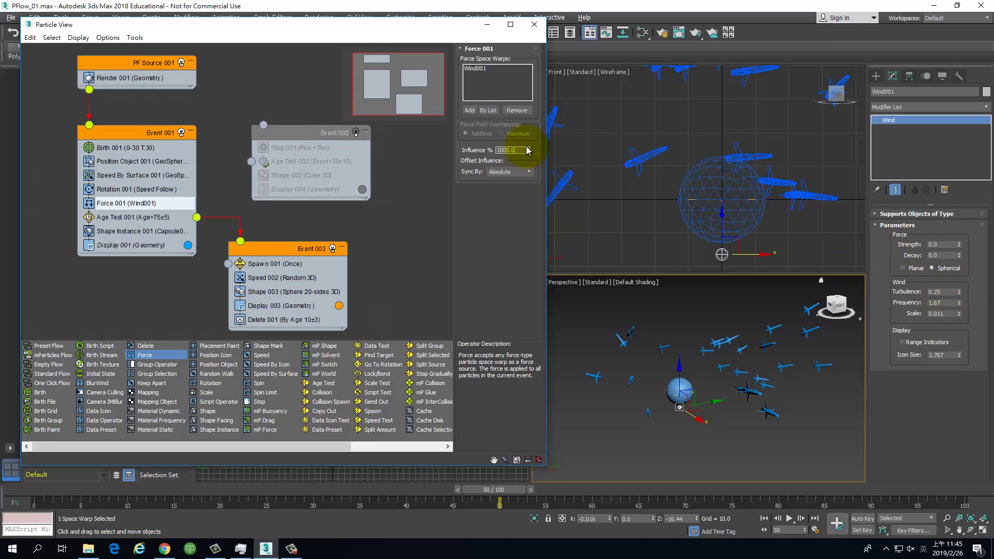
- Drag Force 001's Influence down to 939% and preview the rocket motion twice
mouse_move(528, 151)
mouse_down()
mouse_move(516, 239)
mouse_move(537, 128)
mouse_move(543, 231)
mouse_move(510, 170)
mouse_up()
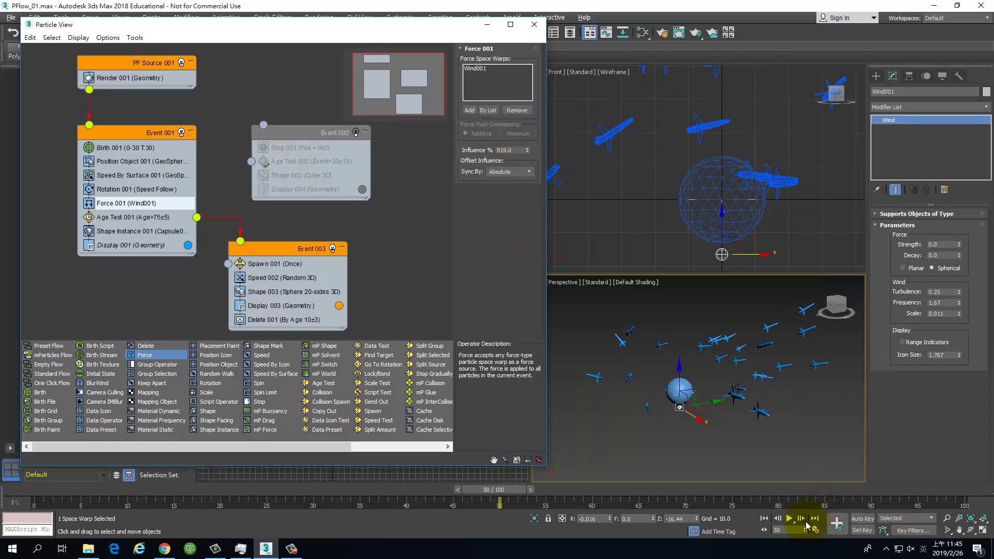
click(789, 519)
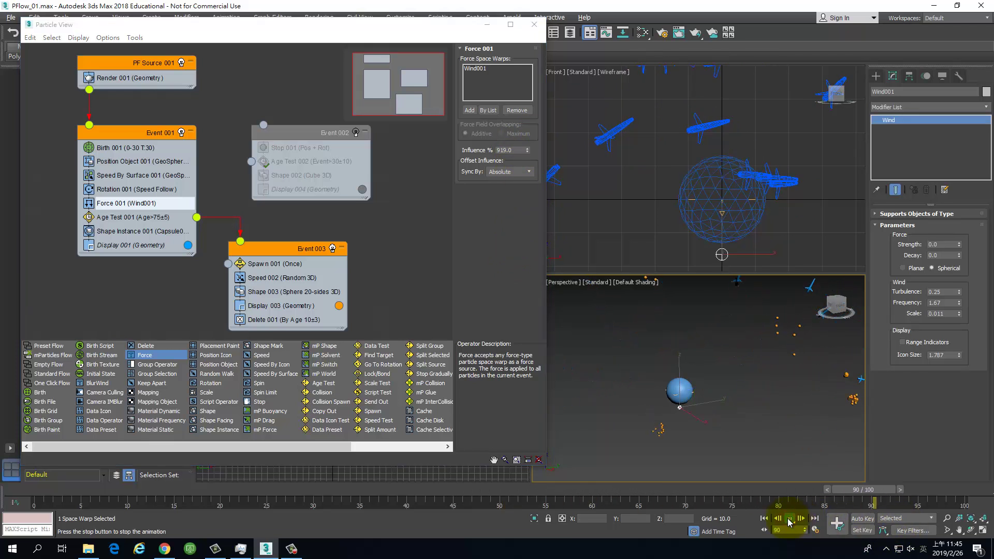
click(789, 519)
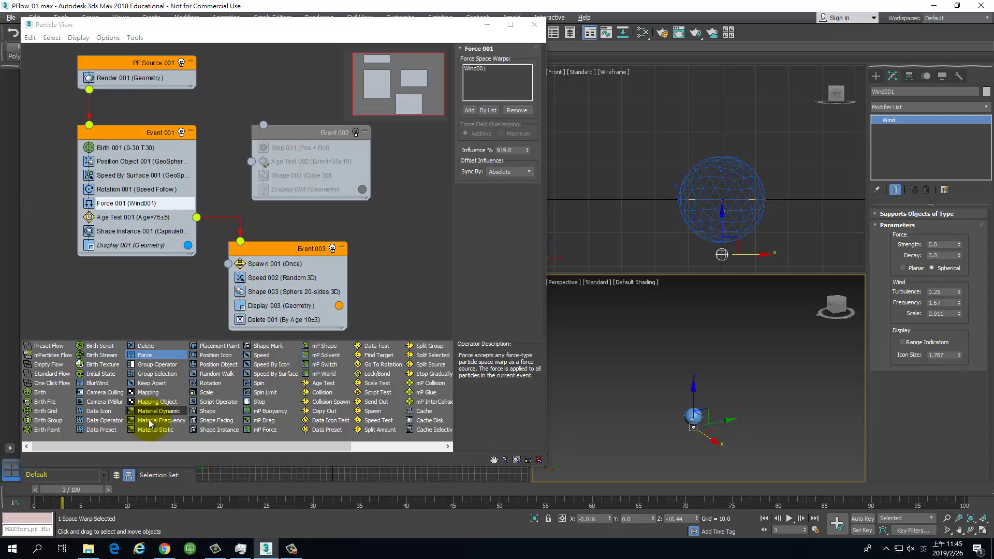
click(787, 522)
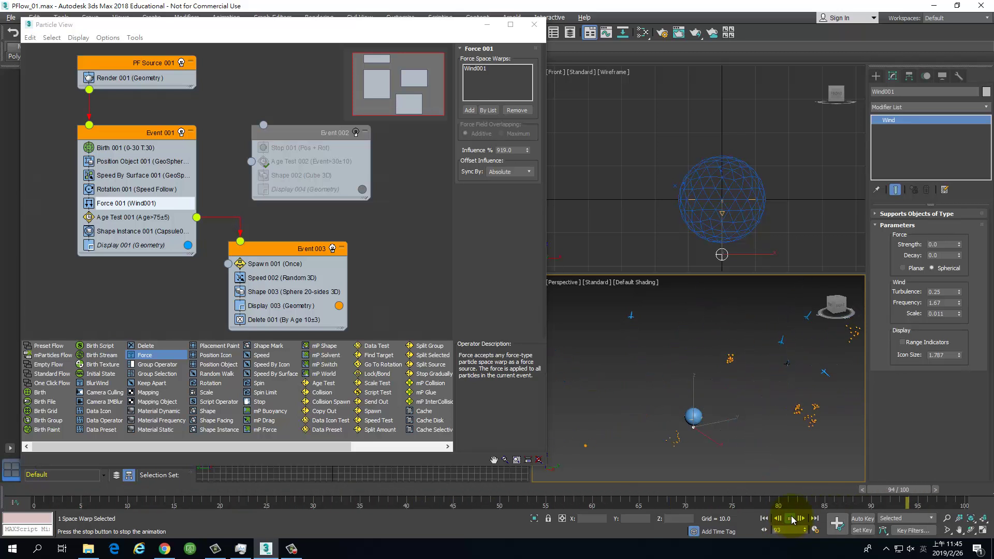
click(791, 519)
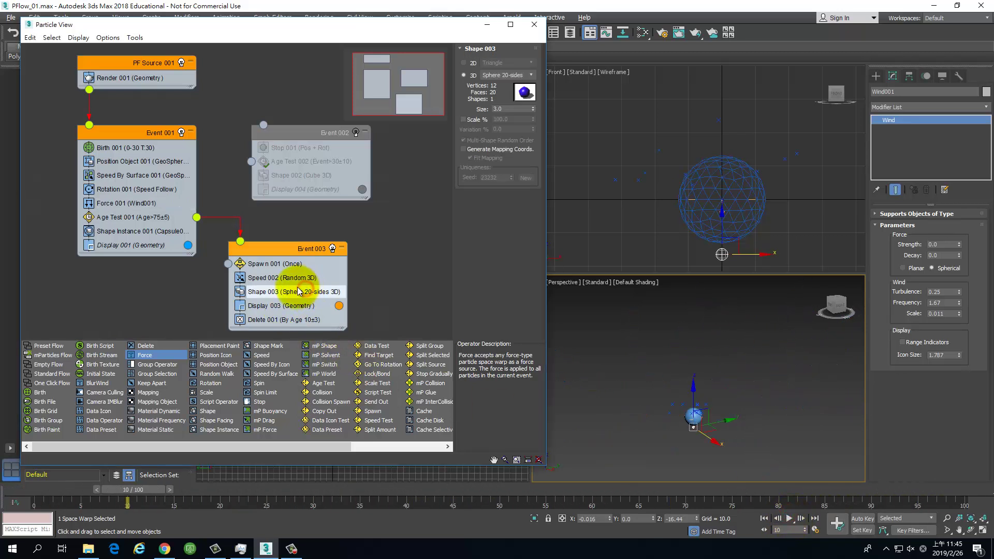
- Set Age Test 001 to Test Value 85 with Variation 15, then view Speed 002's settings
click(272, 264)
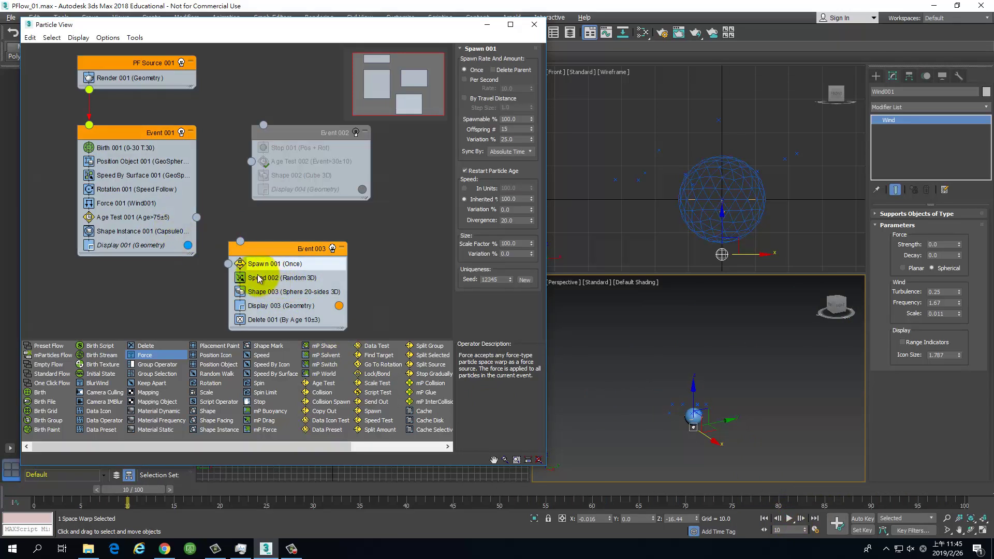
click(164, 217)
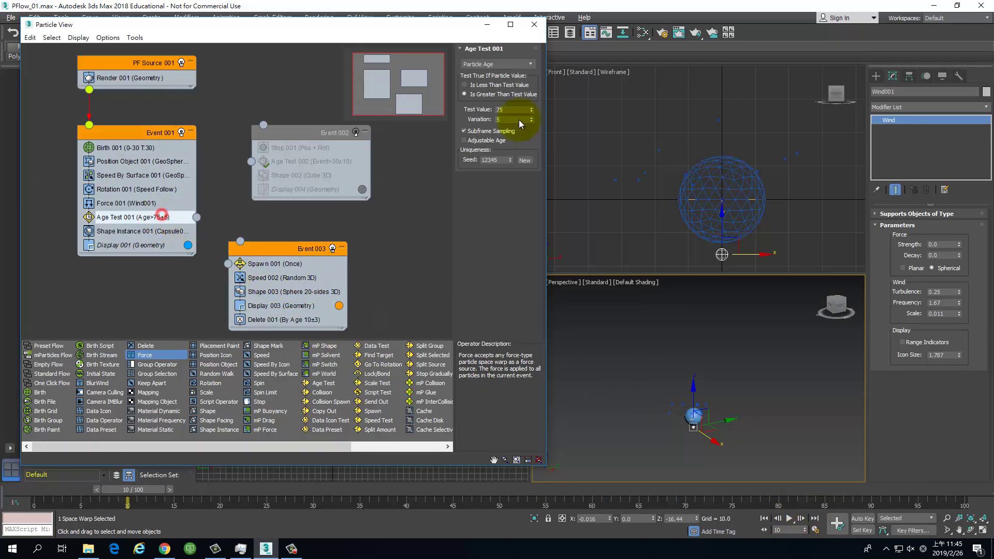
click(507, 110)
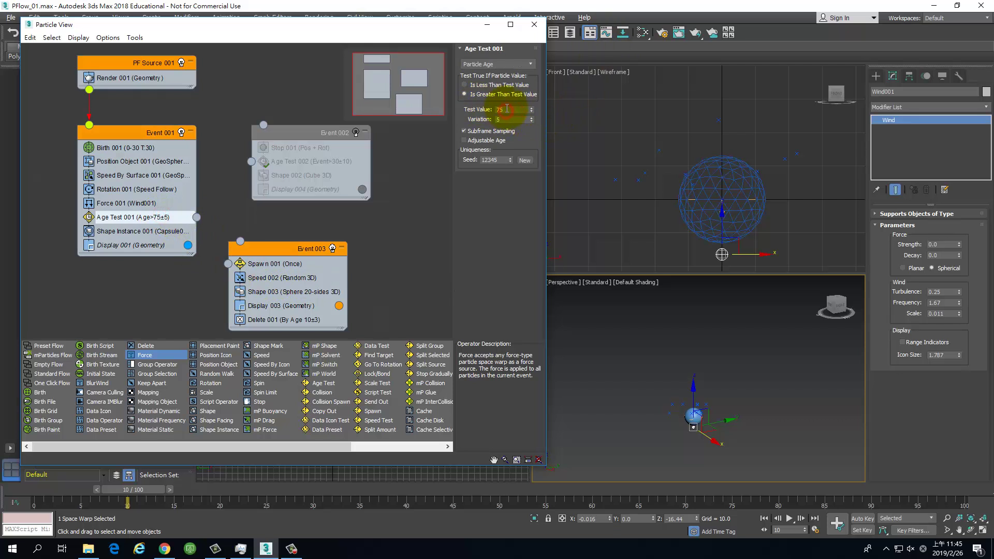
double_click(510, 109)
text(90)
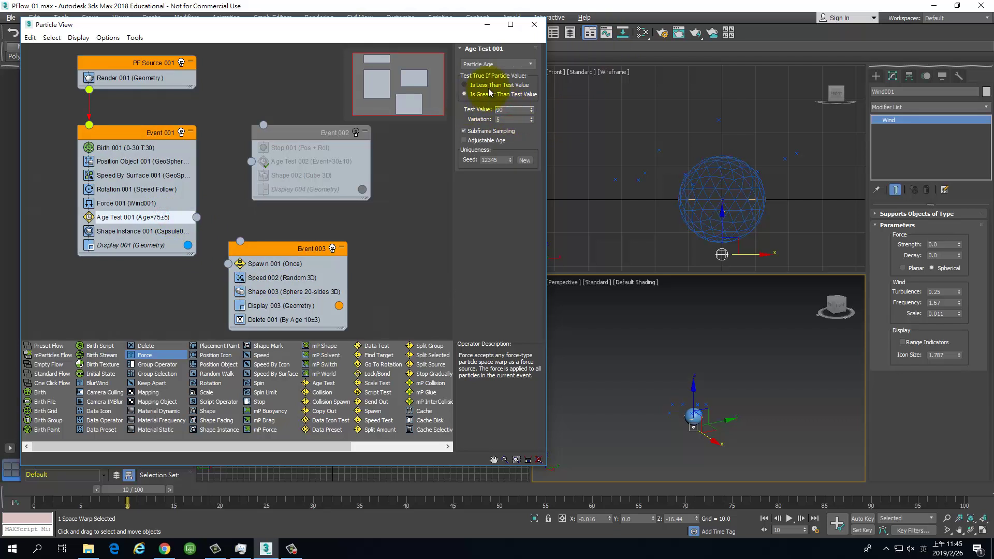
key(BackSpace)
text(5)
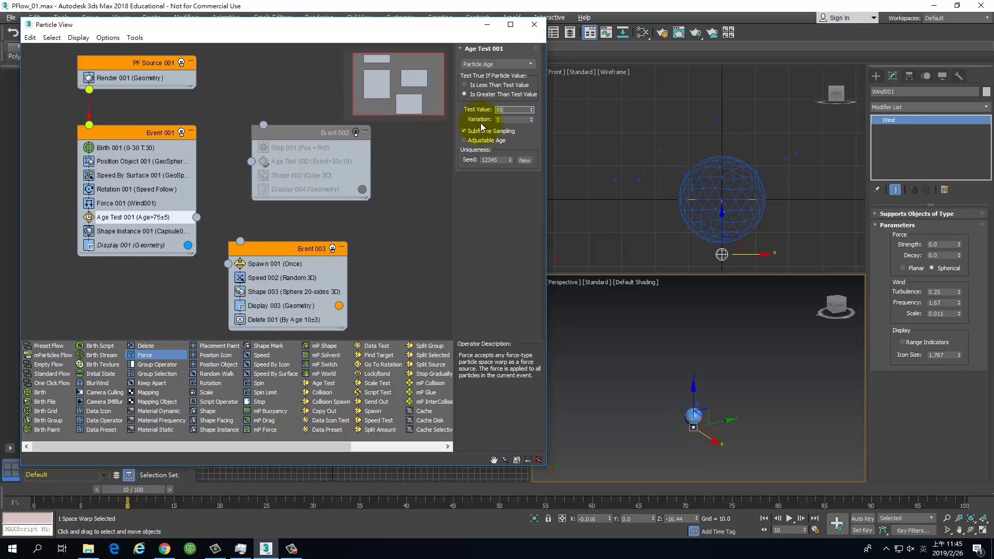
click(508, 118)
text(15)
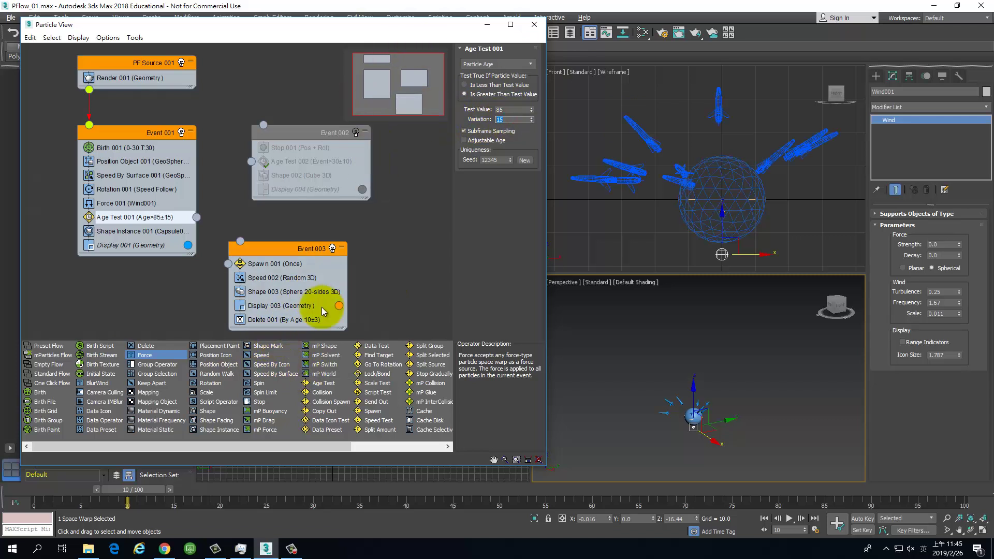
click(275, 278)
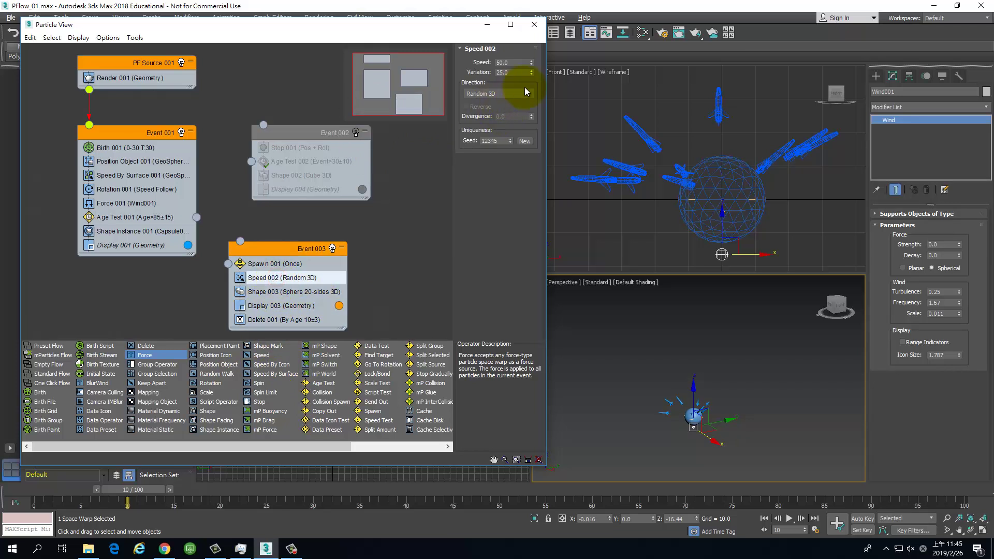
- Raise debris speed to 55.5 and offspring to 44, and link Age Test 001 to Event 003
drag(533, 62, 532, 36)
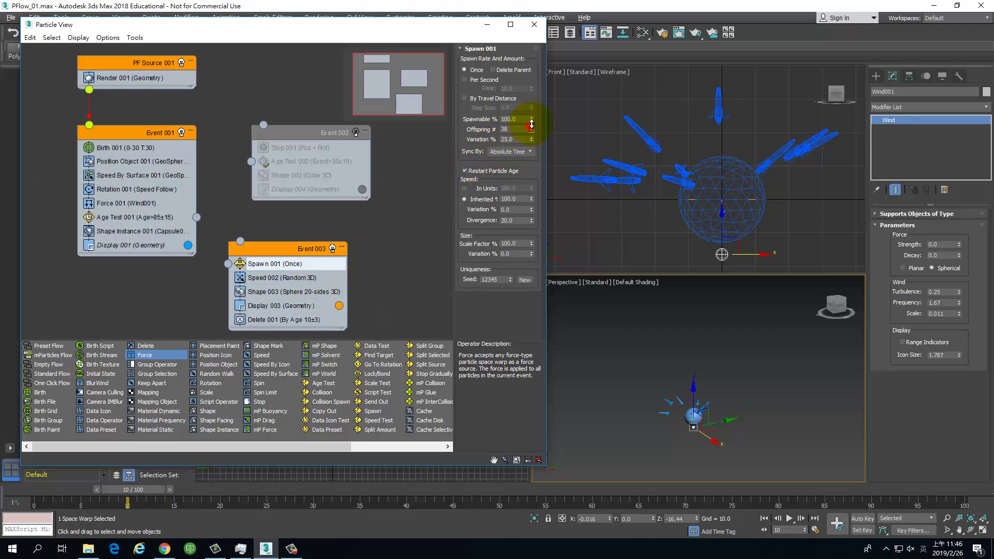
drag(531, 124, 532, 118)
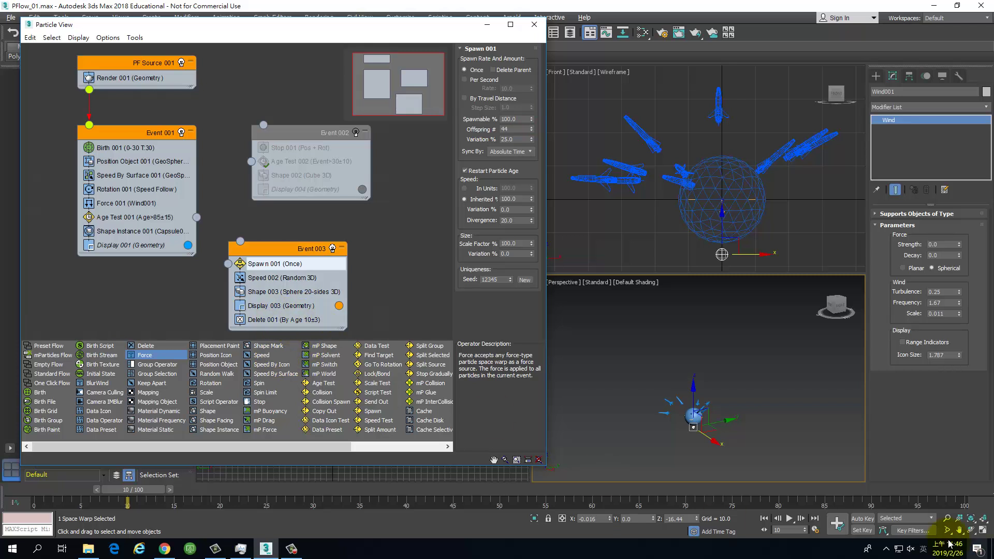
click(789, 519)
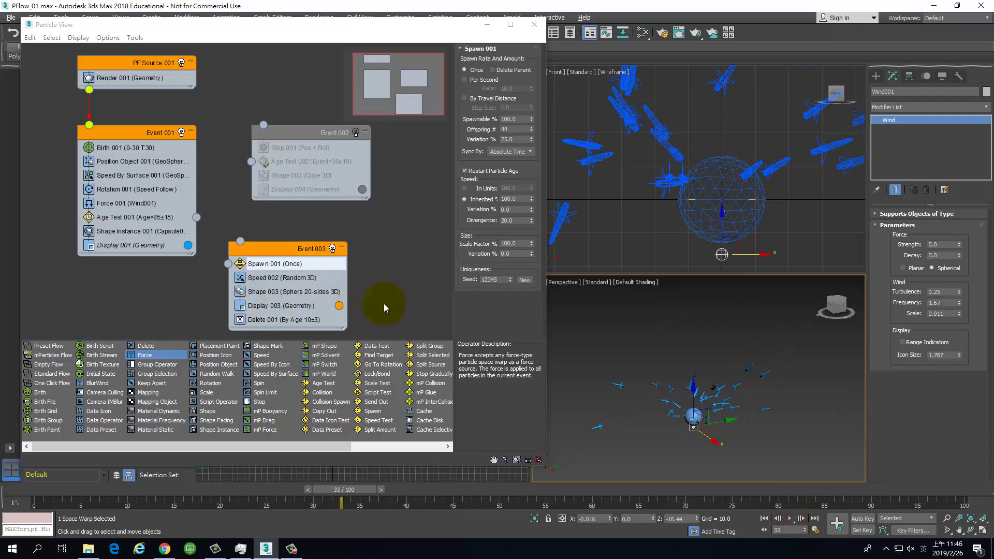
mouse_move(196, 216)
mouse_down()
mouse_move(262, 250)
mouse_move(240, 241)
mouse_up()
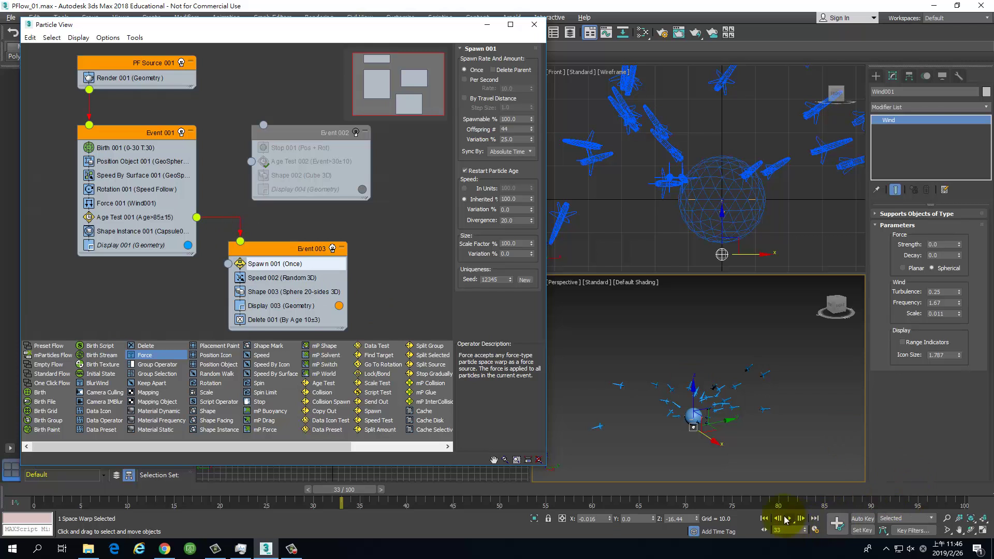
click(790, 519)
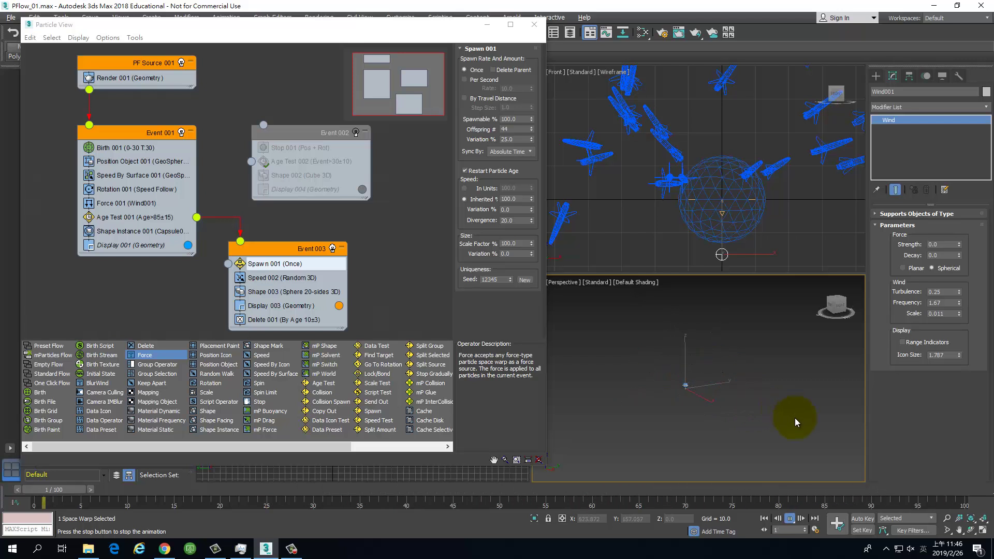
- Extend Delete 001's debris life span to 20 frames (variation 3) and preview it
mouse_move(799, 479)
middle_down()
mouse_move(737, 393)
mouse_move(749, 430)
middle_up()
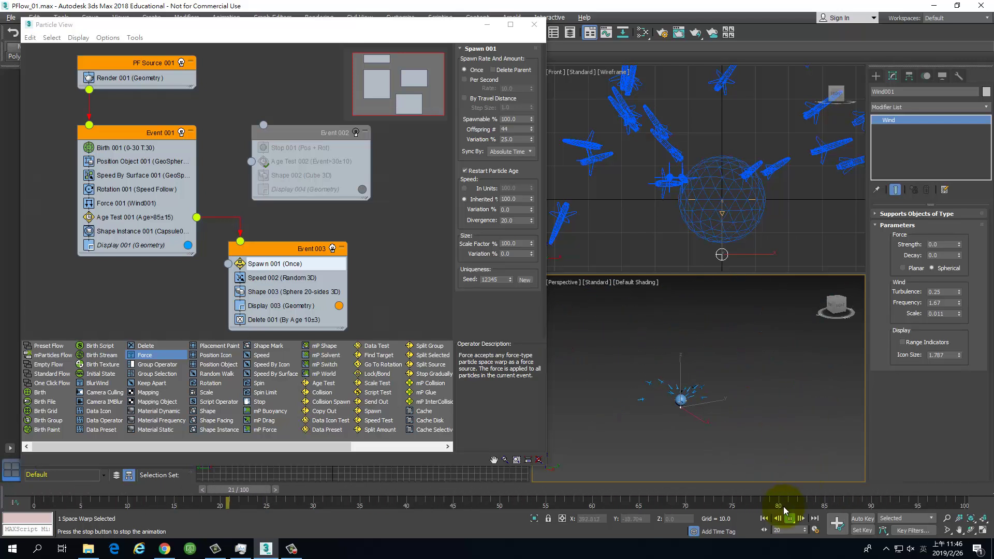
click(788, 519)
click(289, 319)
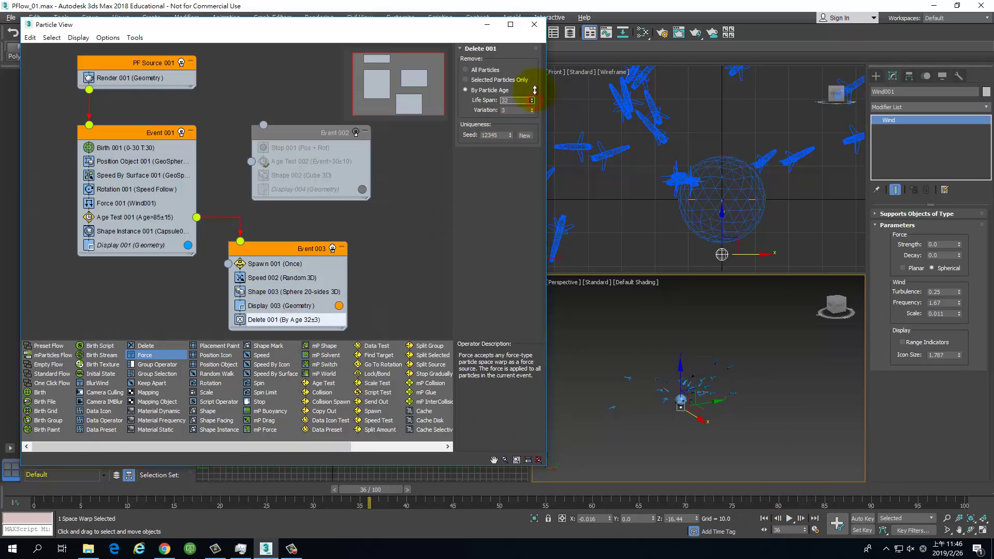
drag(535, 97, 536, 91)
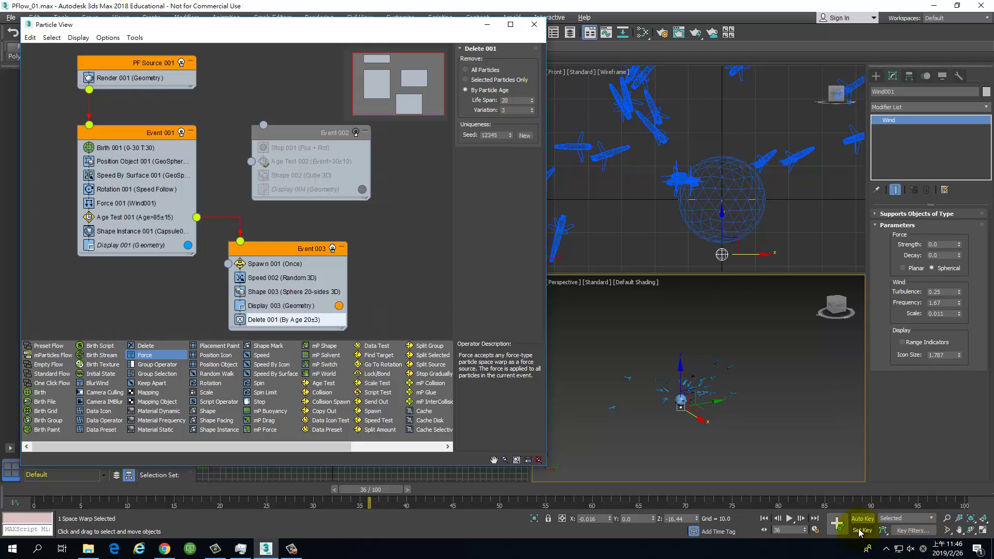
click(789, 519)
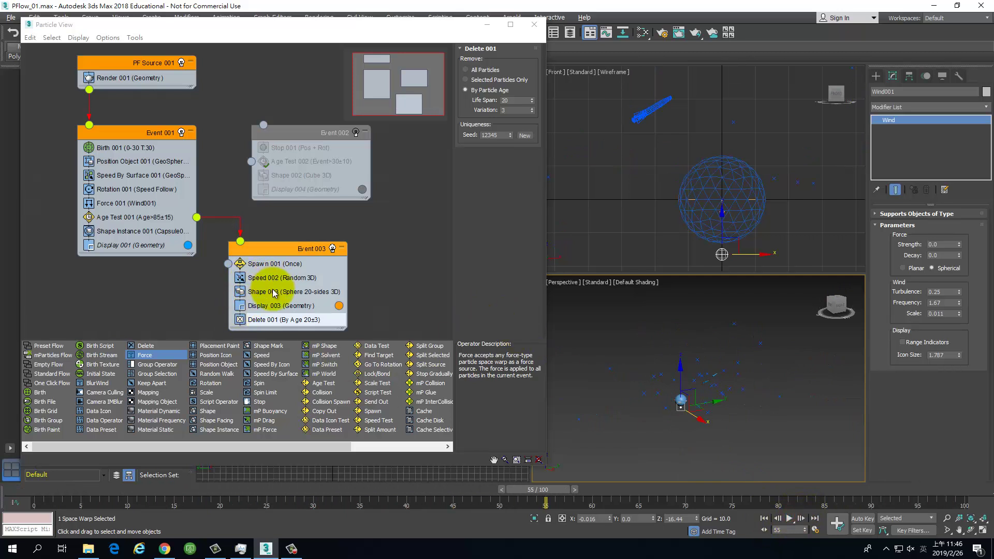
- Raise Age Test 001's variation to 35 and value to 82, then preview the bursts
click(136, 217)
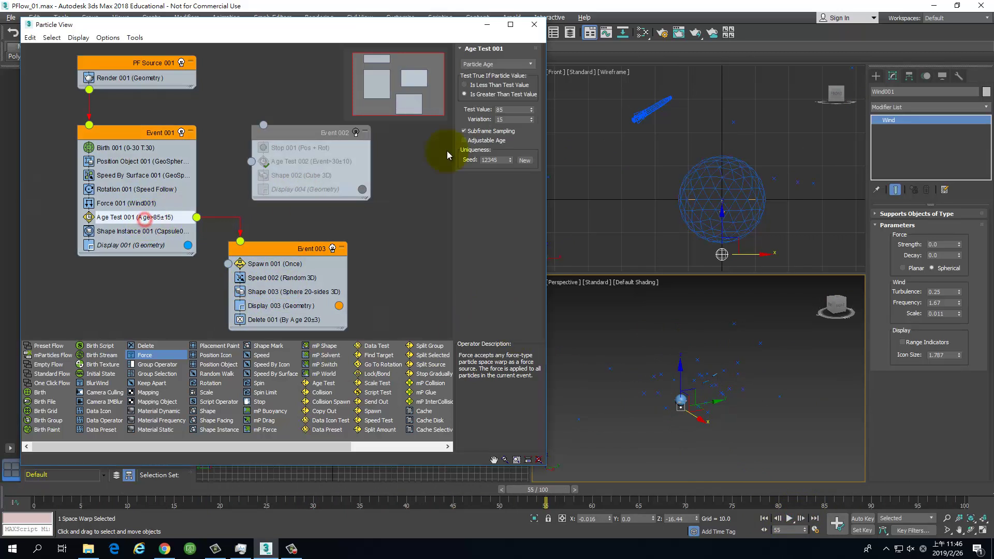
drag(531, 120, 533, 110)
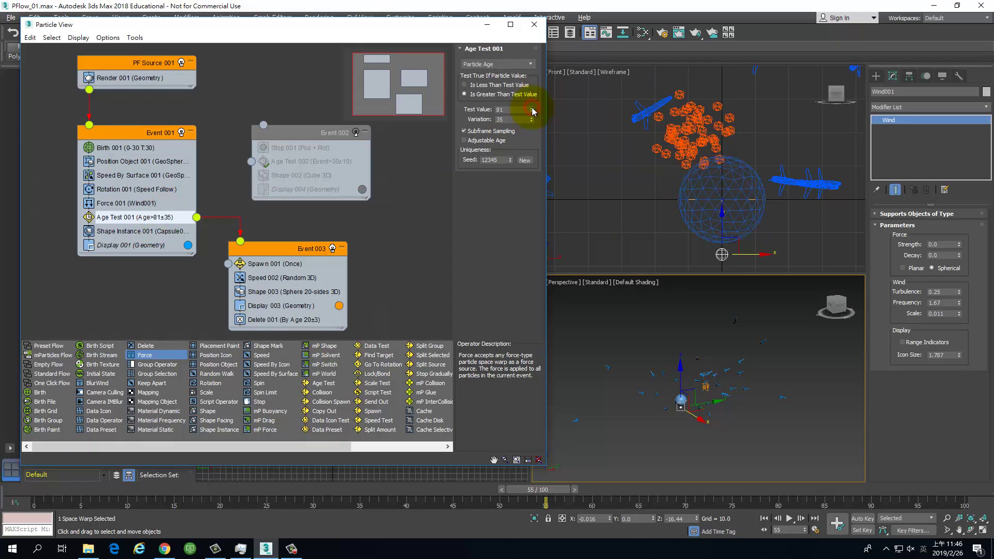
click(531, 108)
click(789, 518)
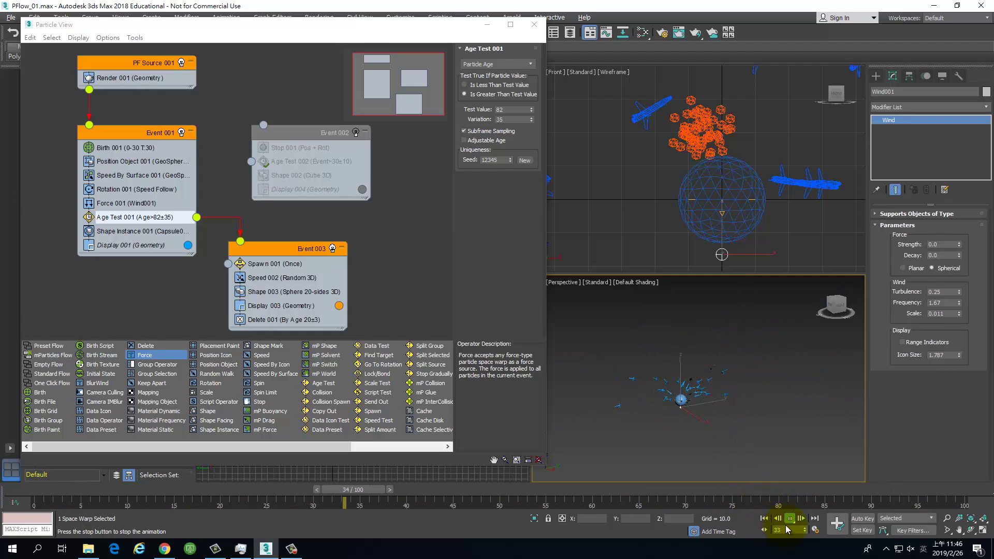
click(789, 518)
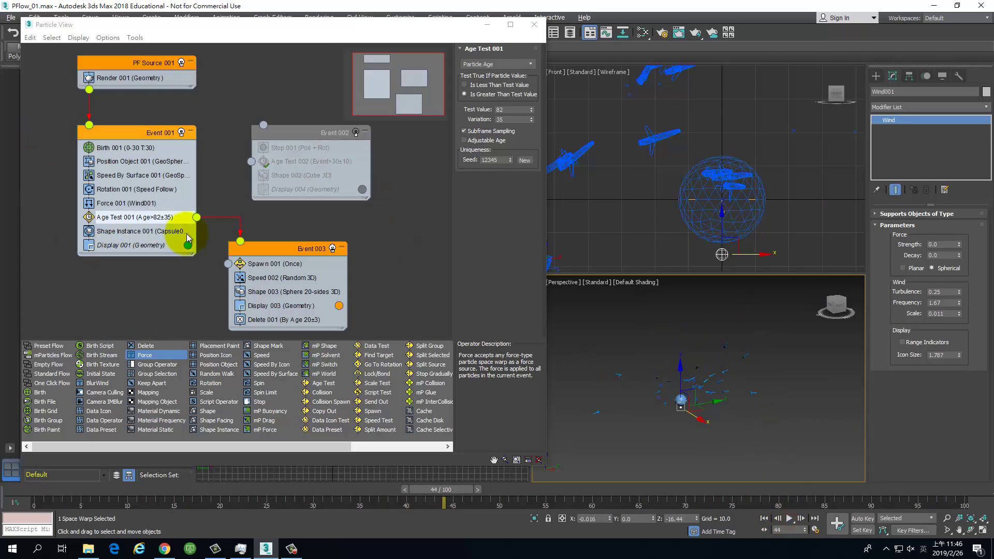
- Set the age test value to 50 and scrub the timeline to check the bursts
click(163, 222)
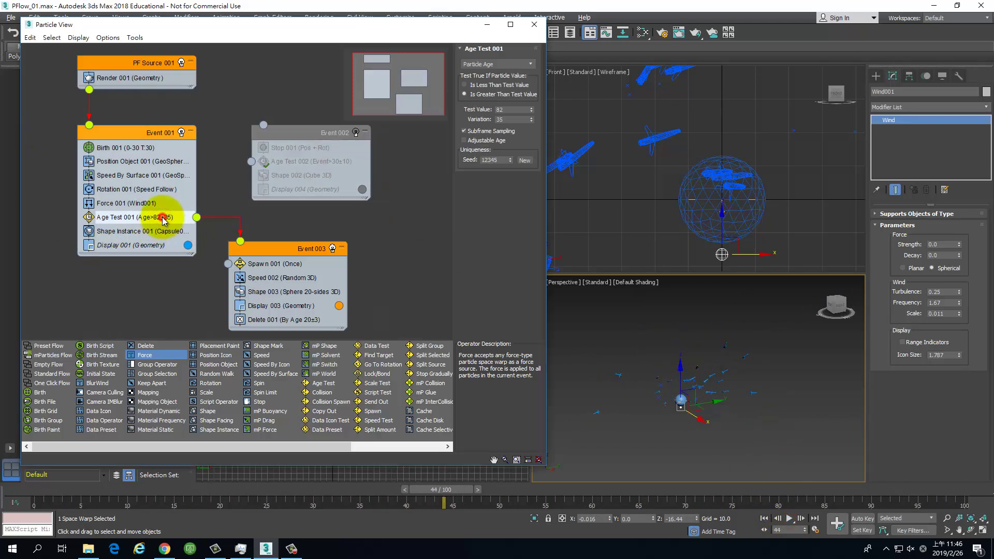
click(510, 109)
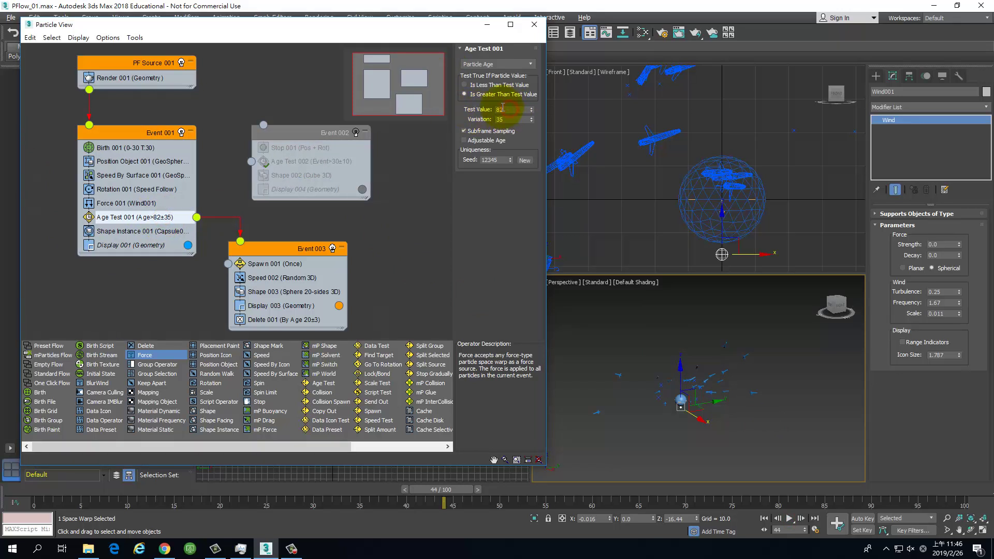
text(50)
key(Return)
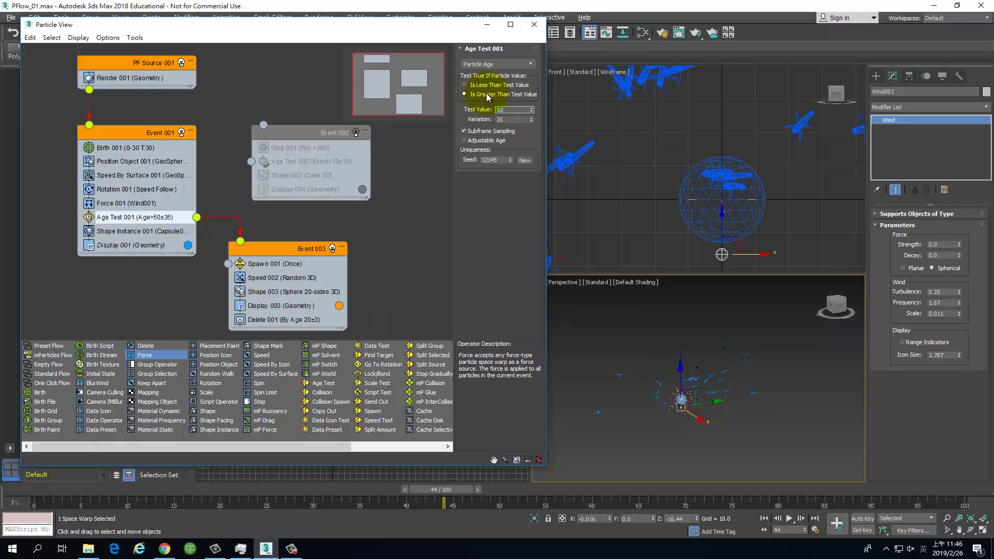
mouse_move(442, 498)
mouse_down()
mouse_move(790, 483)
mouse_move(955, 505)
mouse_up()
key(w)
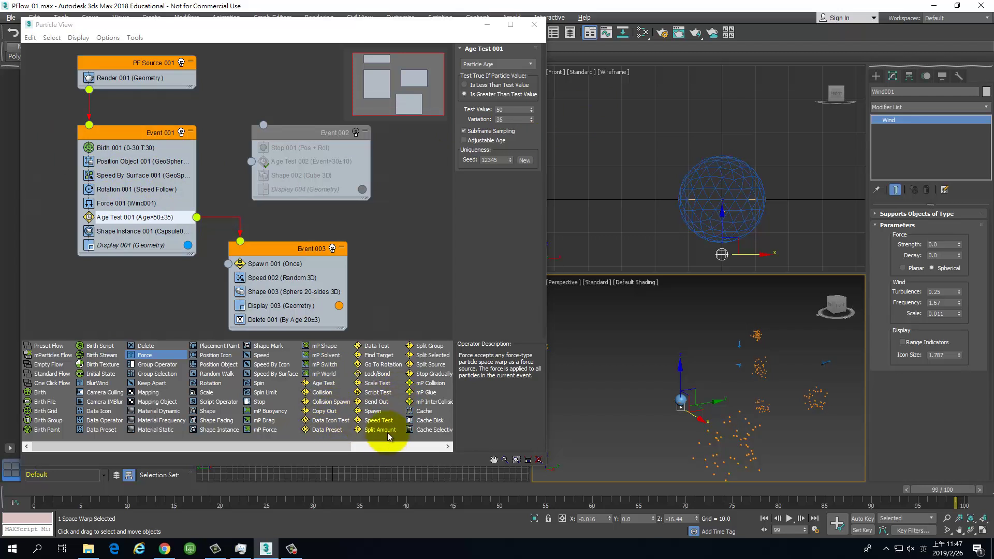
click(275, 263)
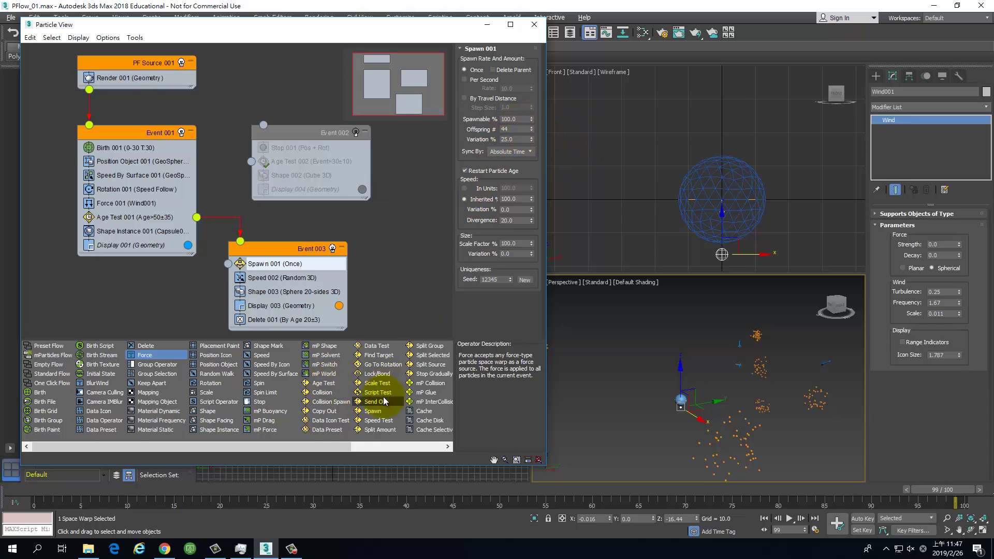
- Add Spawn 002 to Event 001 and move it above Age Test 001
mouse_move(370, 414)
mouse_down()
mouse_move(138, 241)
mouse_move(150, 225)
mouse_up()
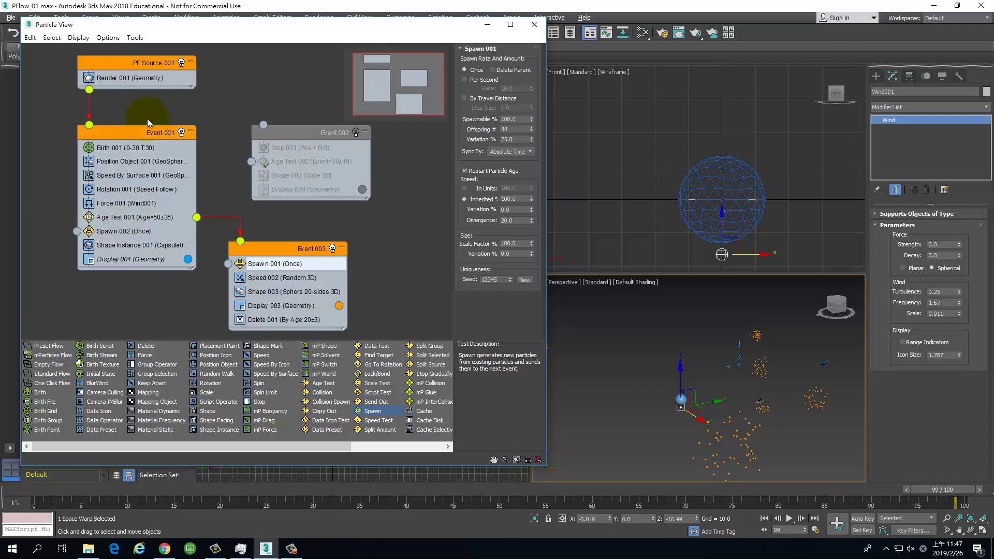
click(145, 299)
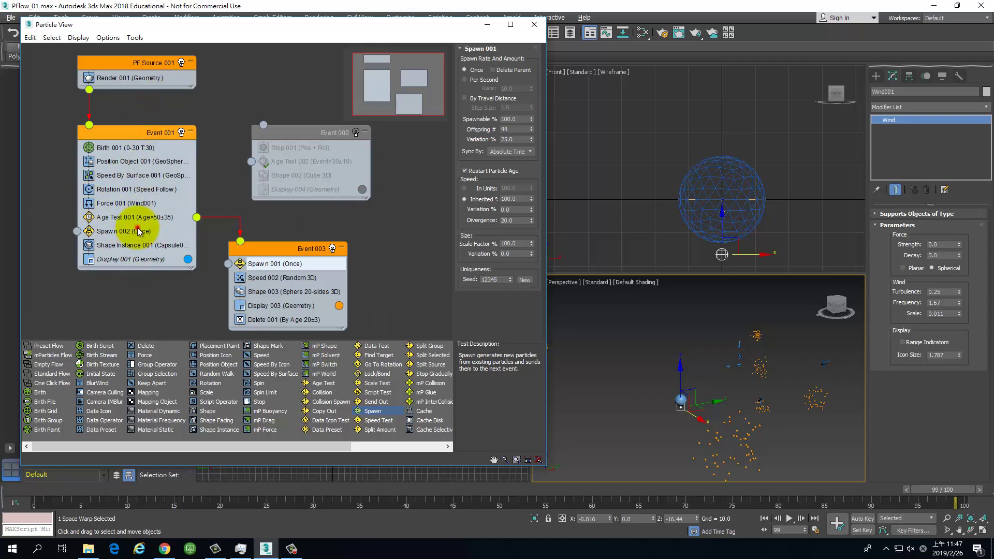
mouse_move(137, 230)
mouse_down()
mouse_move(144, 204)
mouse_move(136, 222)
mouse_up()
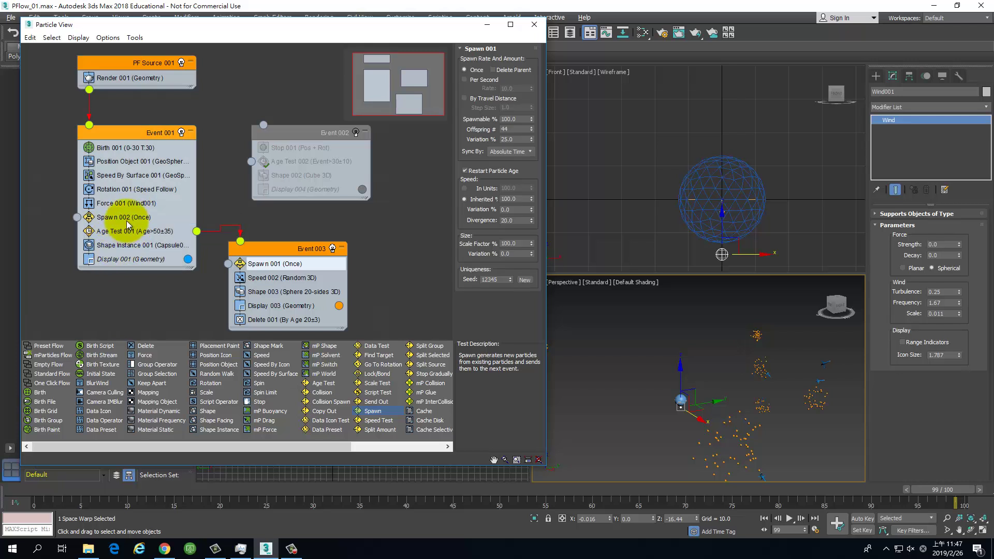
click(114, 222)
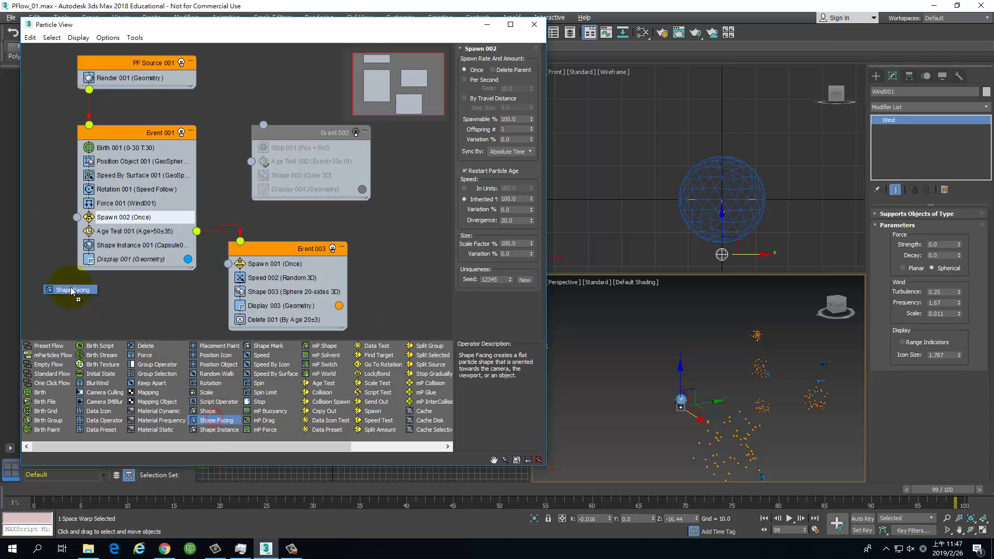
- Create Event 004, wire Spawn 002 into it, and delete its Shape Facing operator
drag(215, 421, 72, 289)
drag(233, 282, 178, 278)
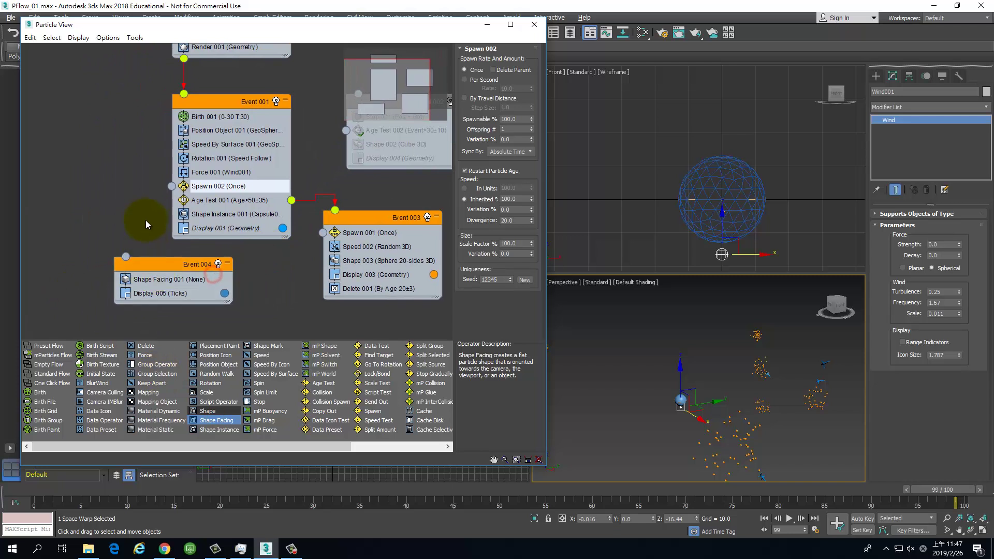
mouse_move(165, 194)
mouse_down()
mouse_move(123, 255)
mouse_move(102, 212)
mouse_move(88, 207)
mouse_up()
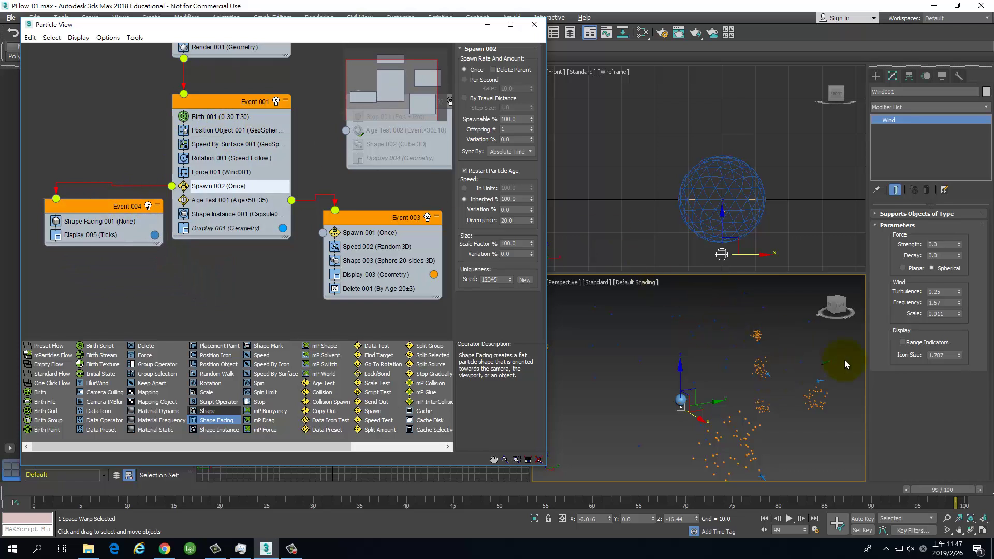
click(98, 226)
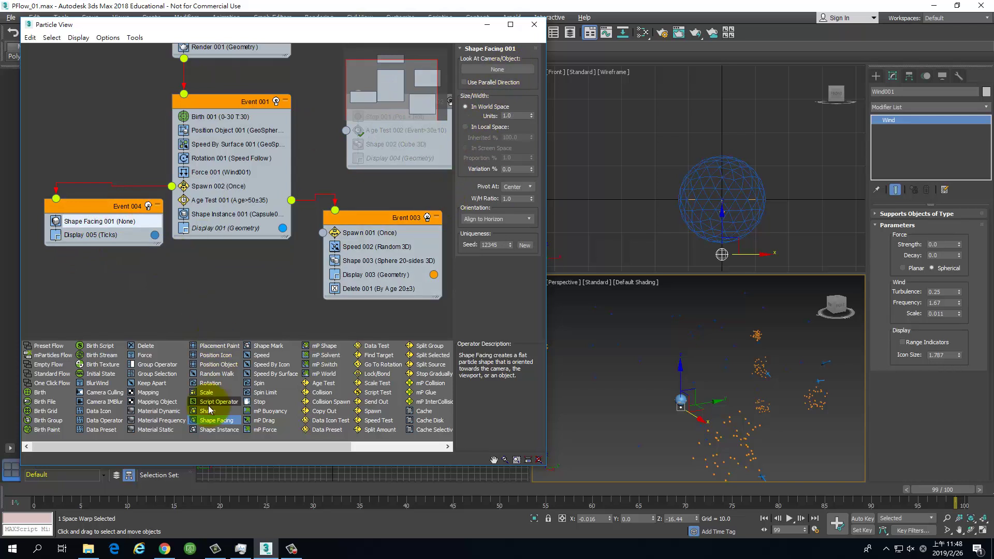
click(120, 223)
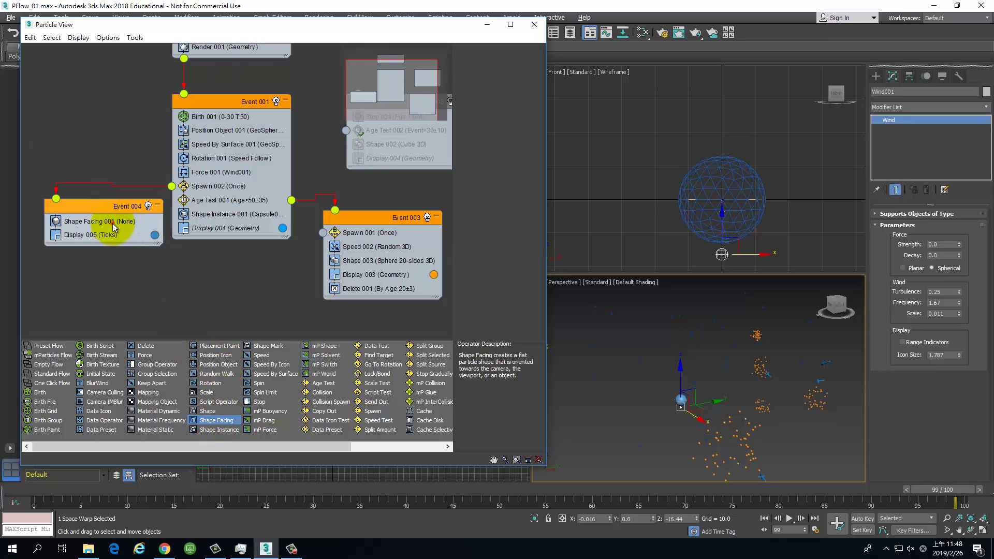
key(Delete)
- Set Event 004's Display 005 to draw particles as orange circles
click(112, 223)
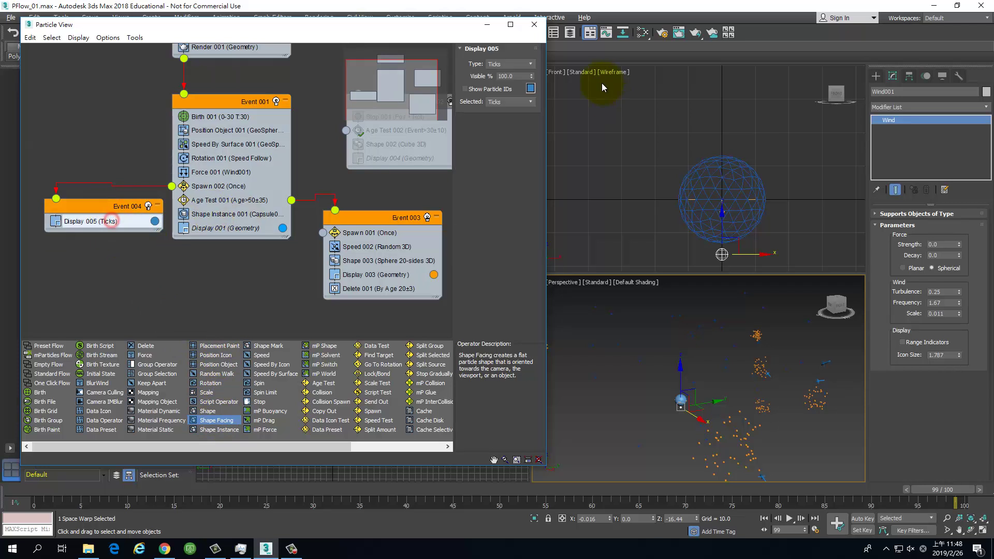
click(531, 63)
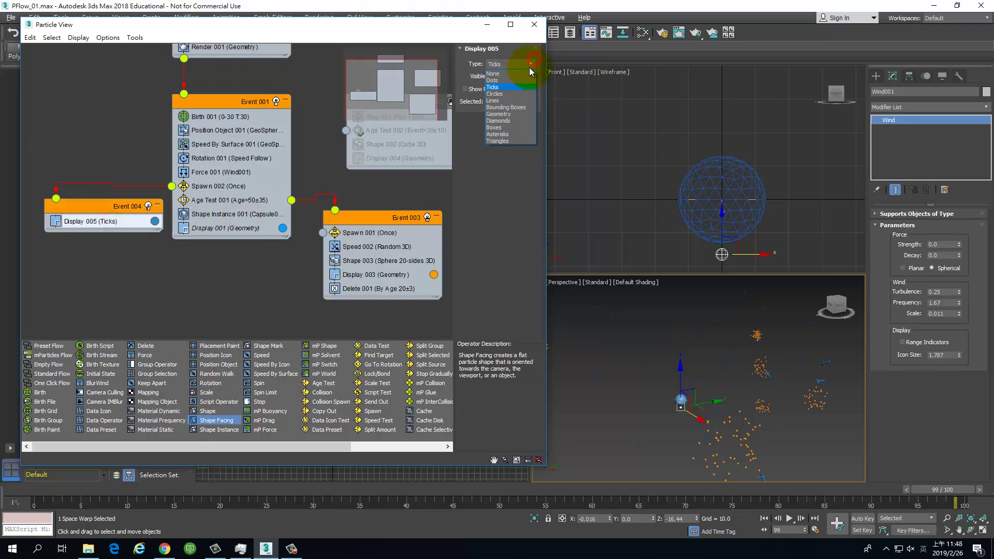
click(510, 96)
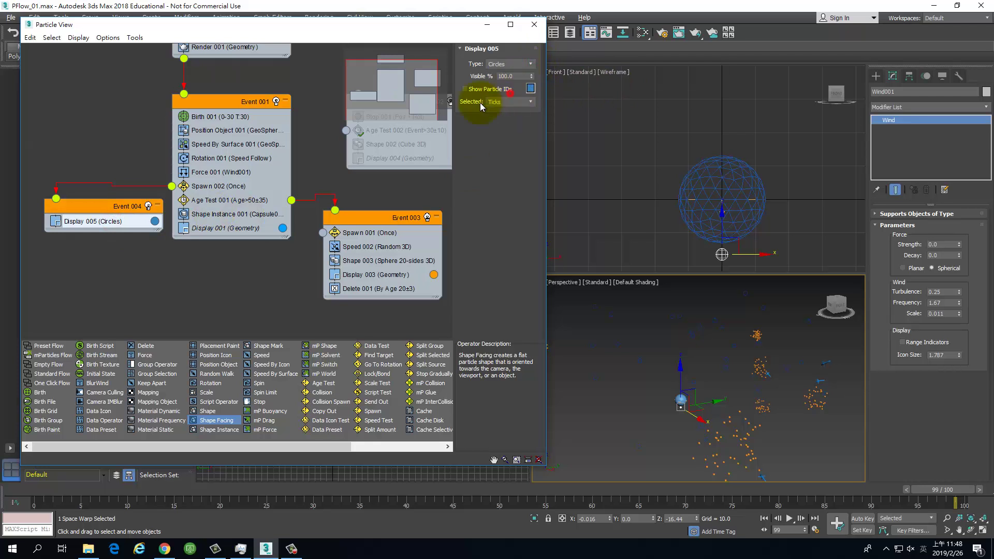
click(155, 221)
drag(254, 82, 215, 72)
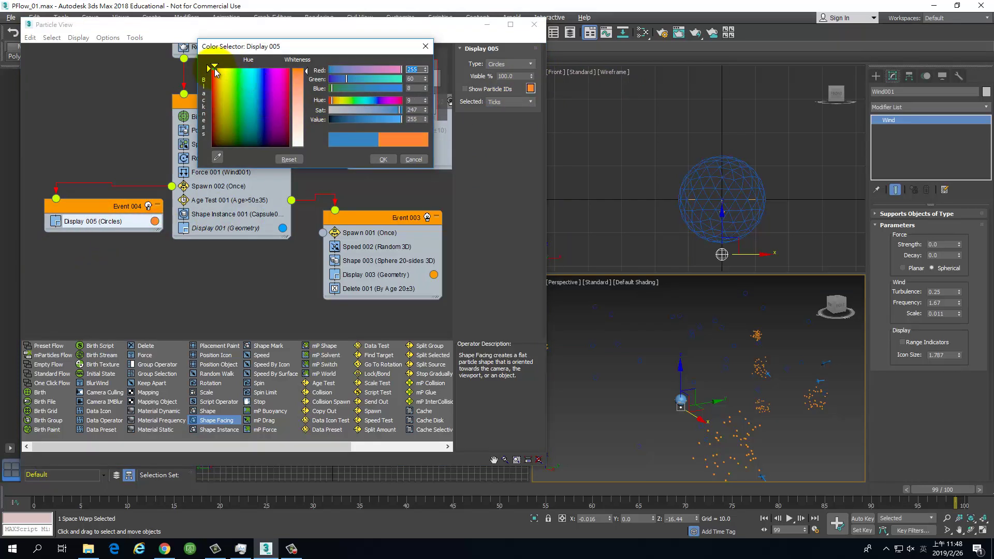
click(374, 164)
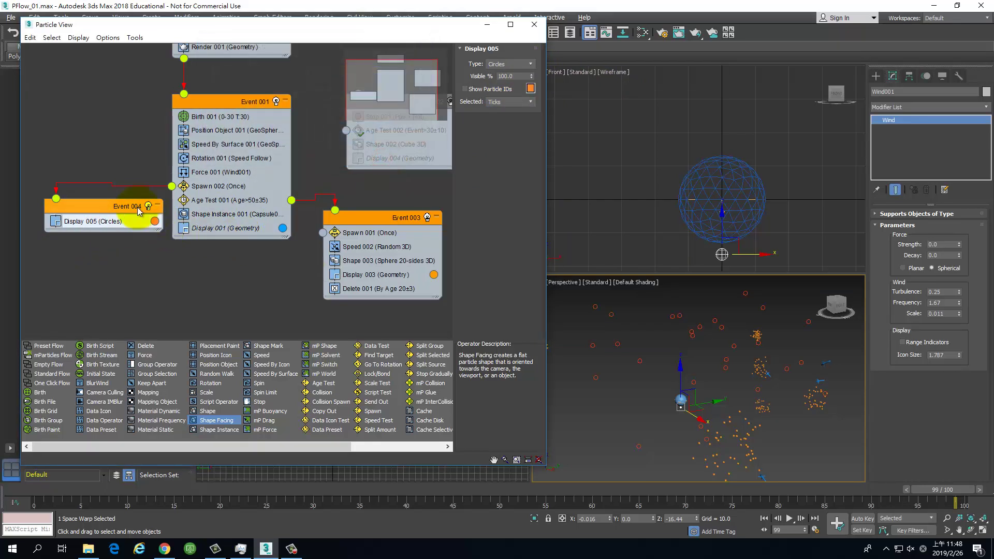
click(221, 187)
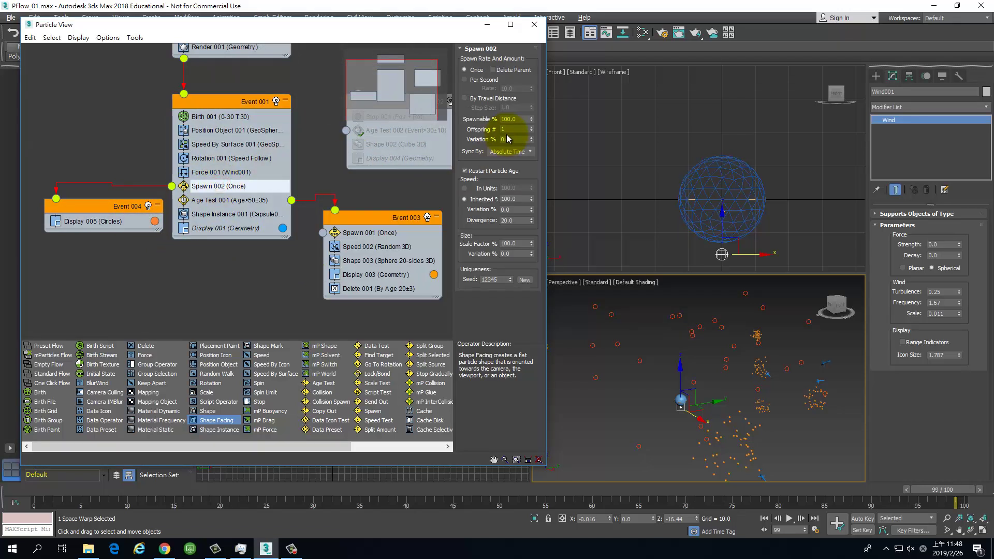
- Switch Spawn 002 to By Travel Distance and move the Event 004 node down-left
click(465, 98)
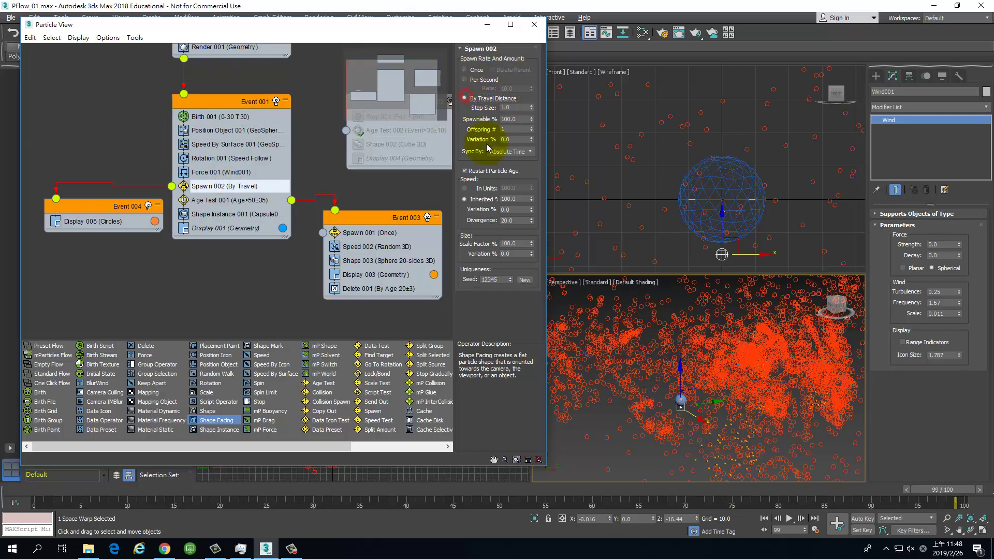
click(126, 205)
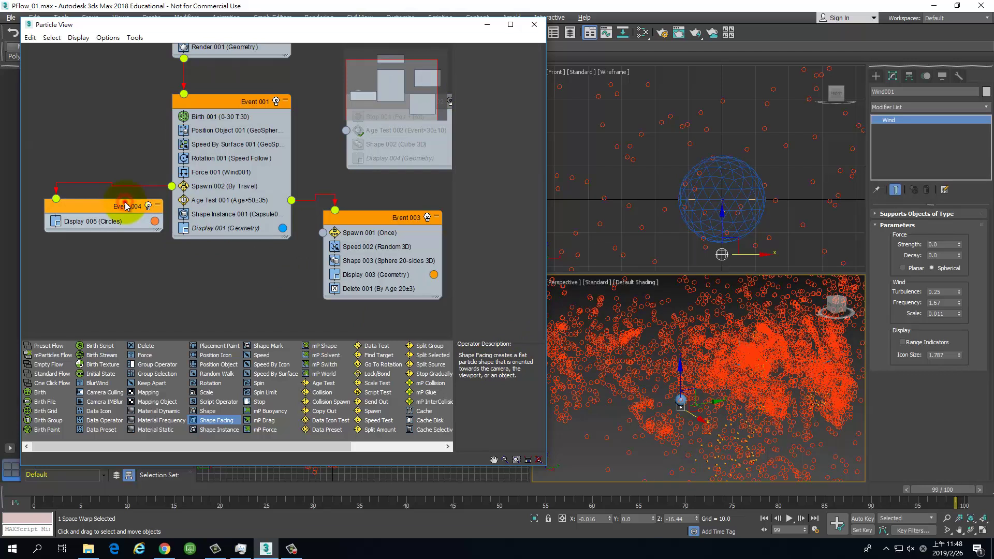
drag(126, 205, 115, 229)
click(226, 186)
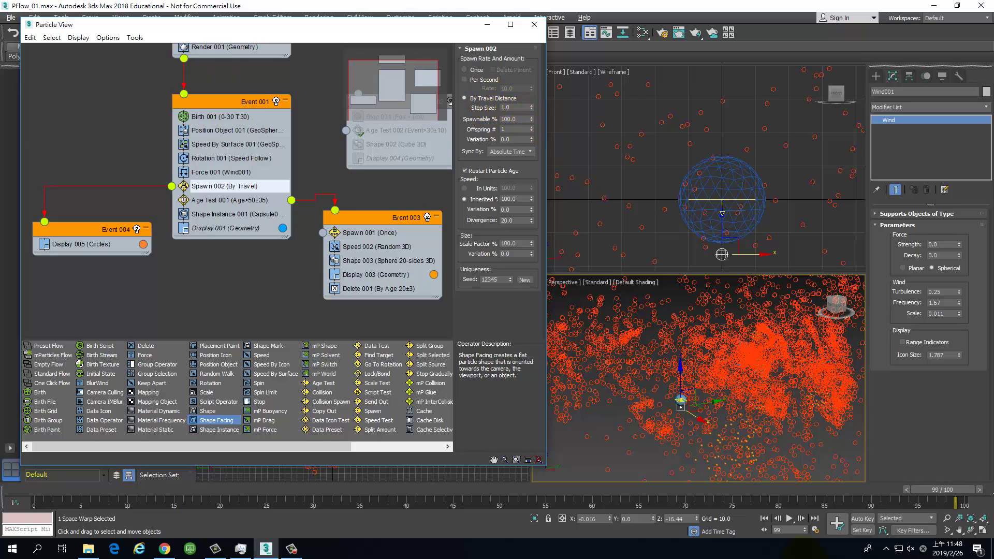
- Set Spawn 002 inherited speed to 0 and scrub the timeline to check the trails
drag(33, 498, 131, 485)
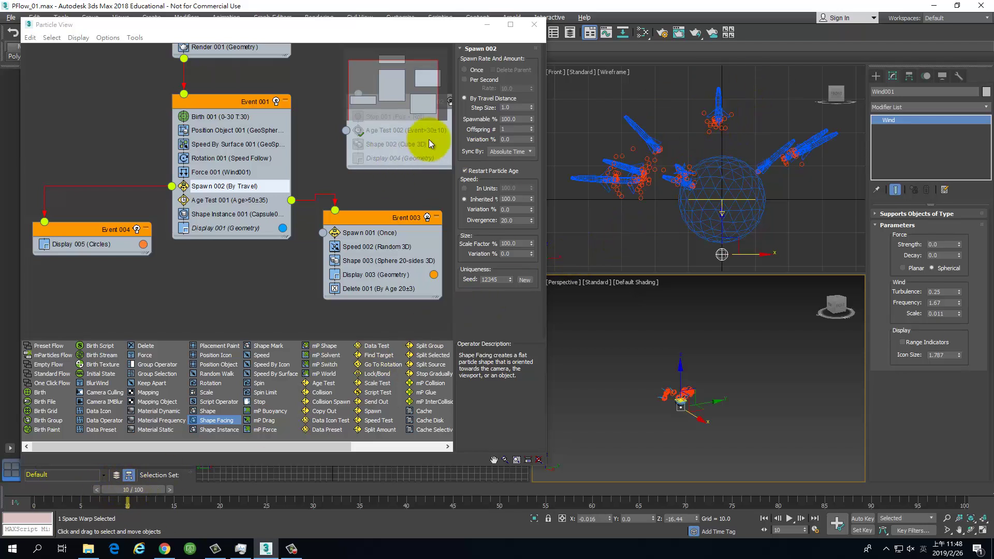
click(523, 199)
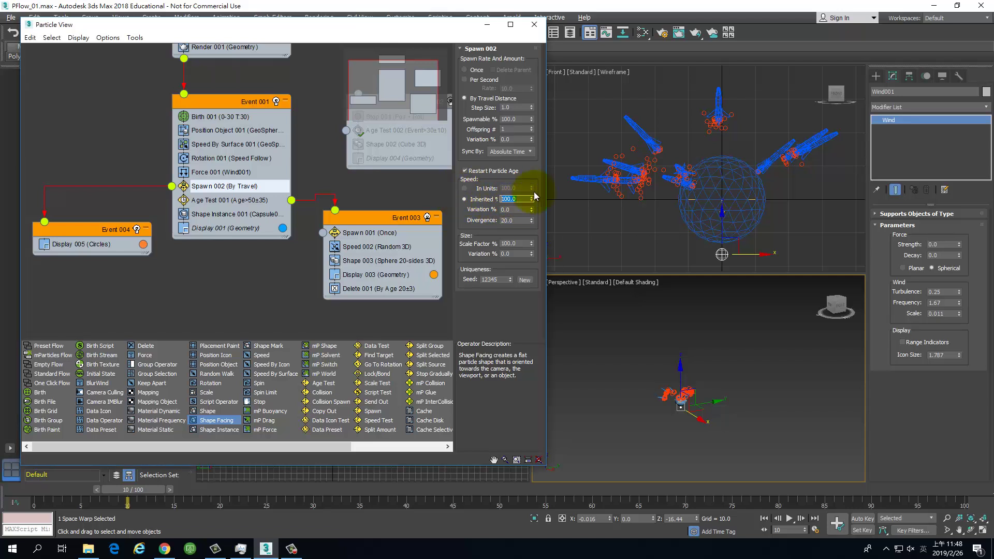
text(0)
key(Return)
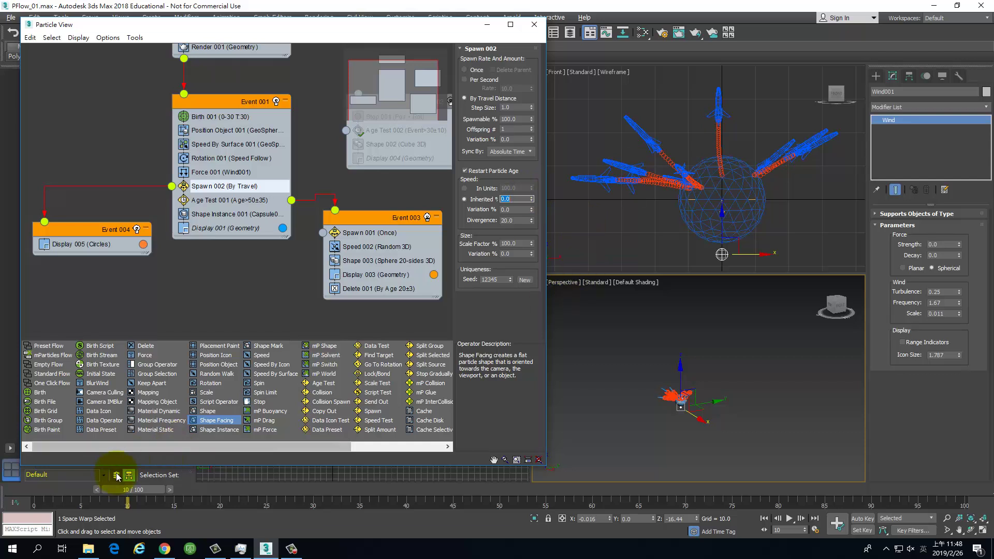
drag(136, 492, 290, 508)
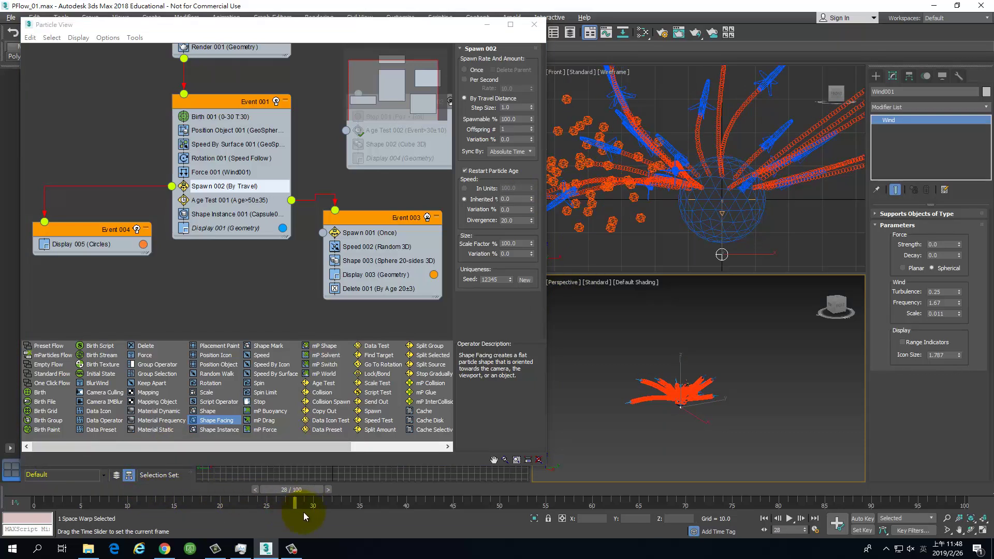
drag(290, 508, 325, 517)
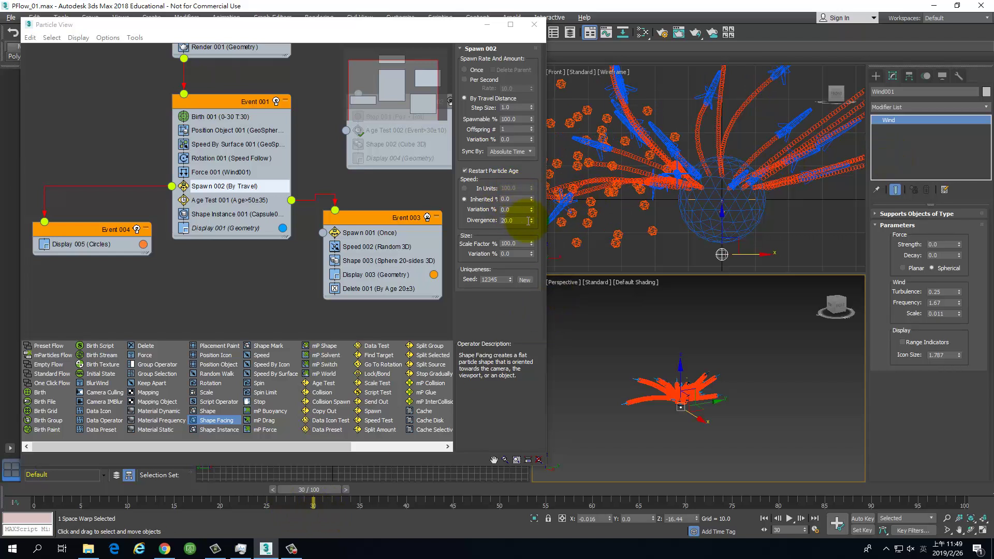
- Give Spawn 002 divergence 29 and 25% inherited speed, then review the trails at frame 53
drag(533, 221, 531, 215)
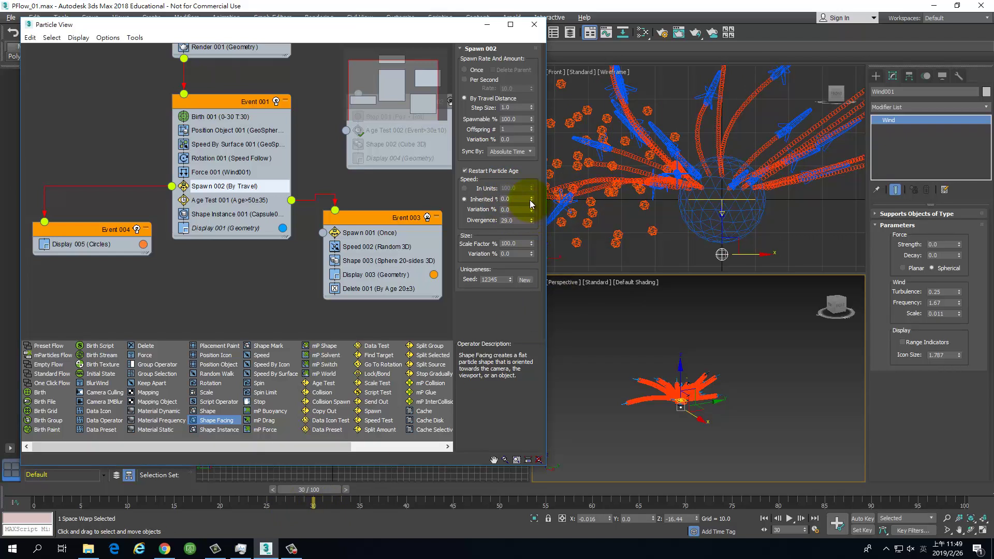
key(Return)
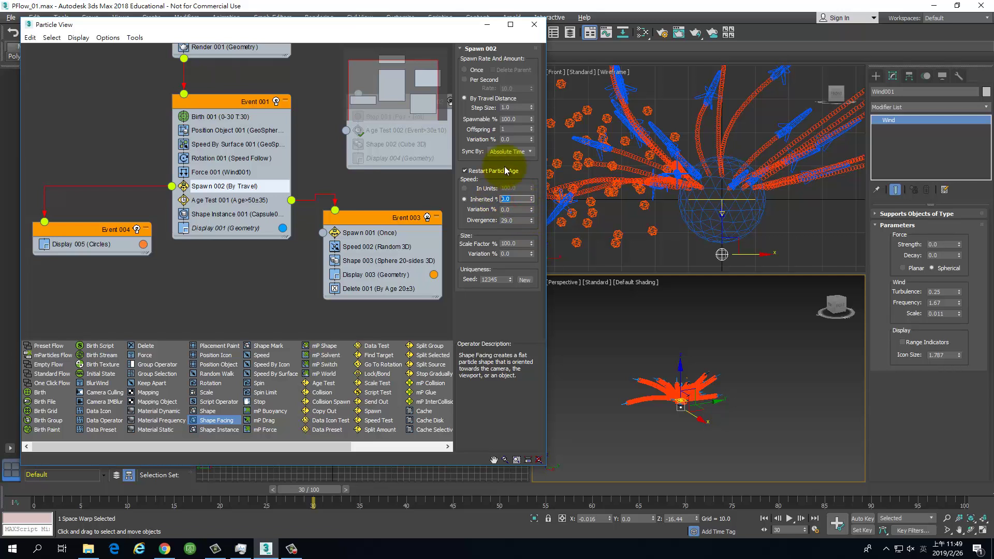
text(25)
key(Return)
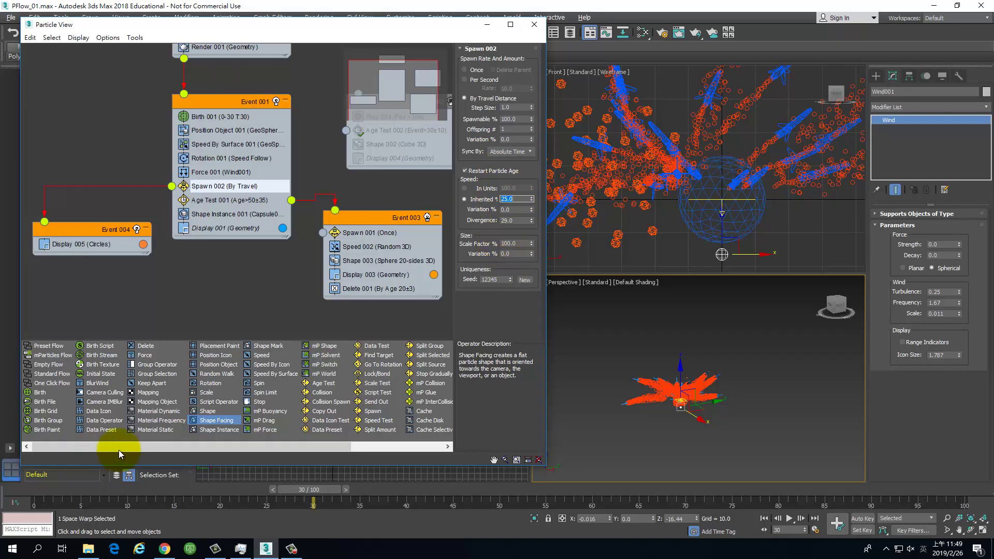
drag(42, 489, 381, 511)
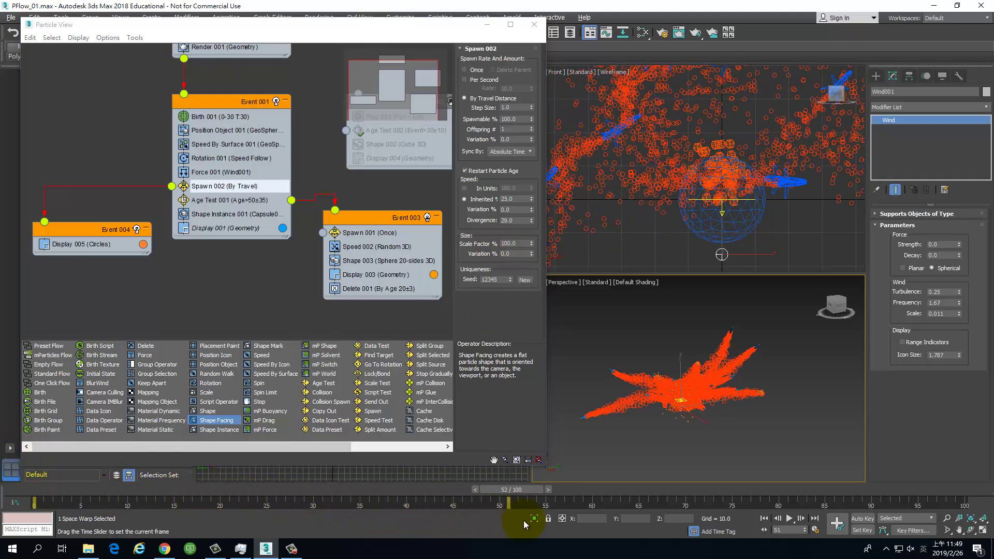
drag(381, 512, 525, 518)
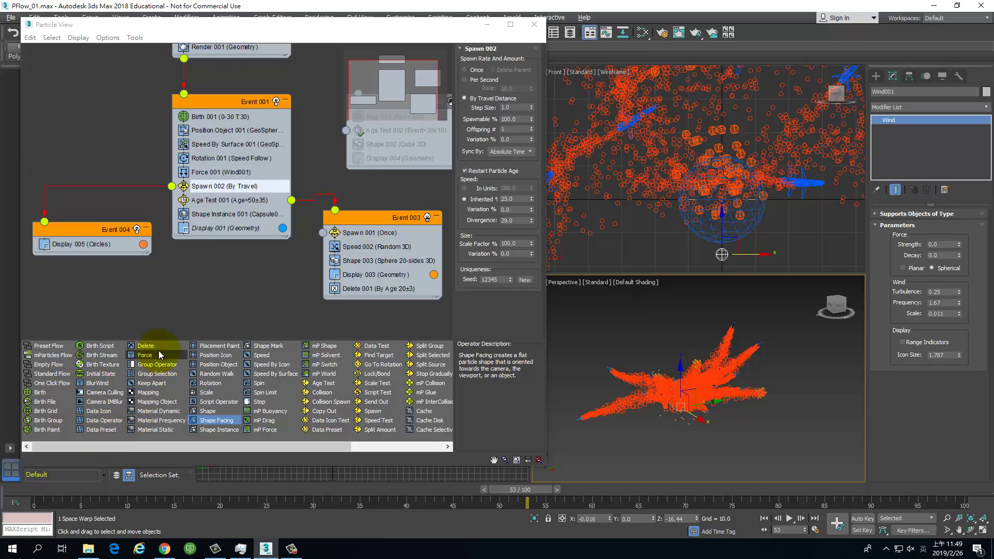
- Add a Delete operator to Event 004 by particle age, life span 20, variation 3, then preview playback
drag(144, 346, 89, 259)
click(89, 259)
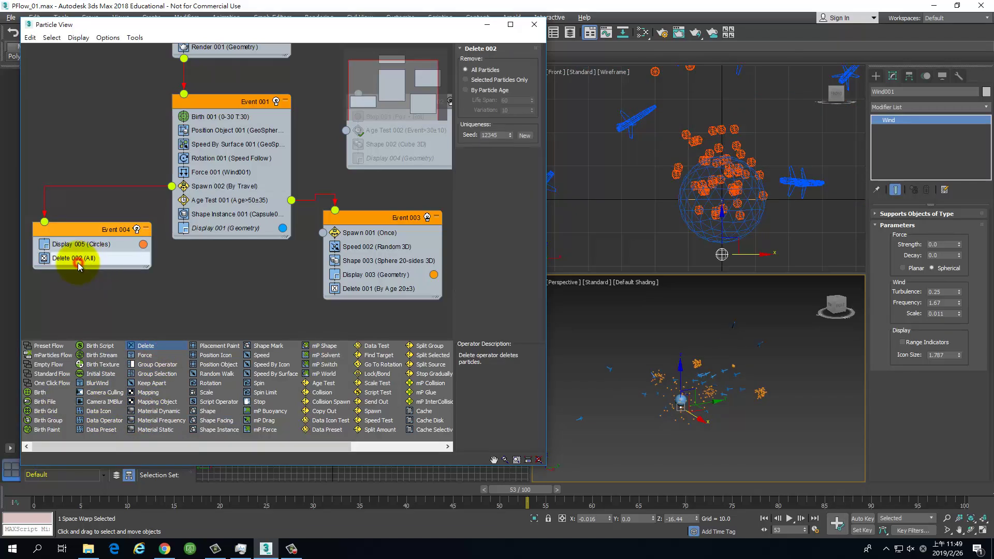
click(492, 90)
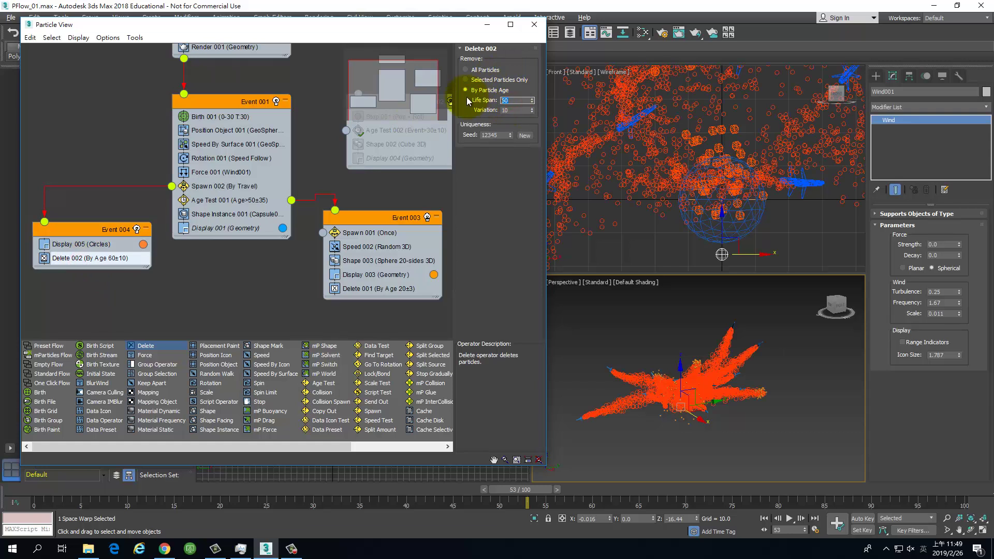
text(20)
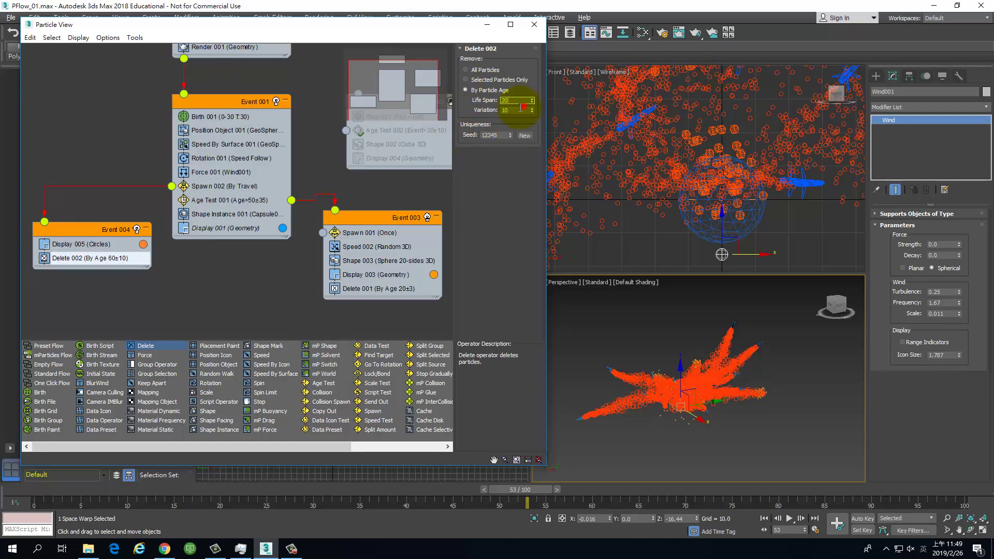
click(501, 110)
text(3)
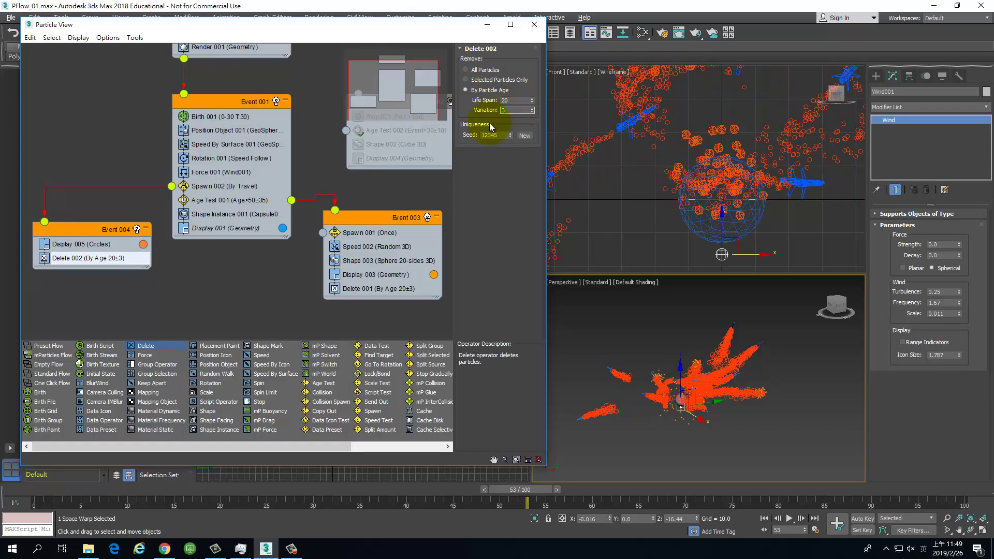
key(Return)
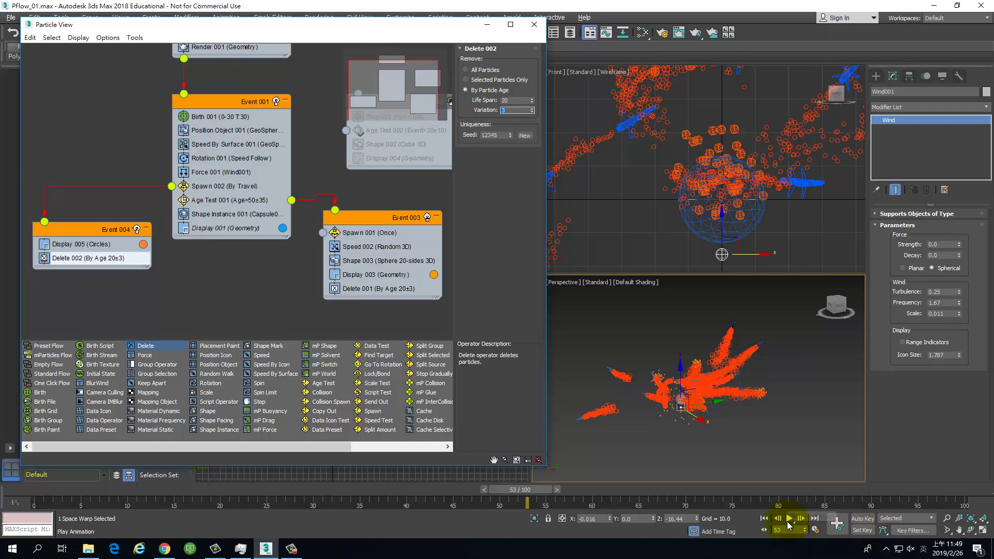
click(789, 519)
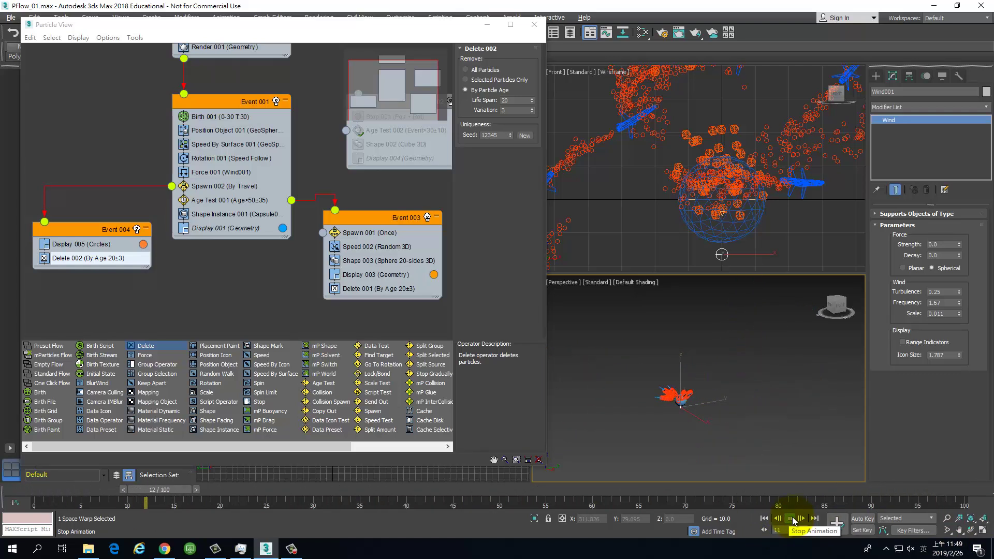
click(793, 520)
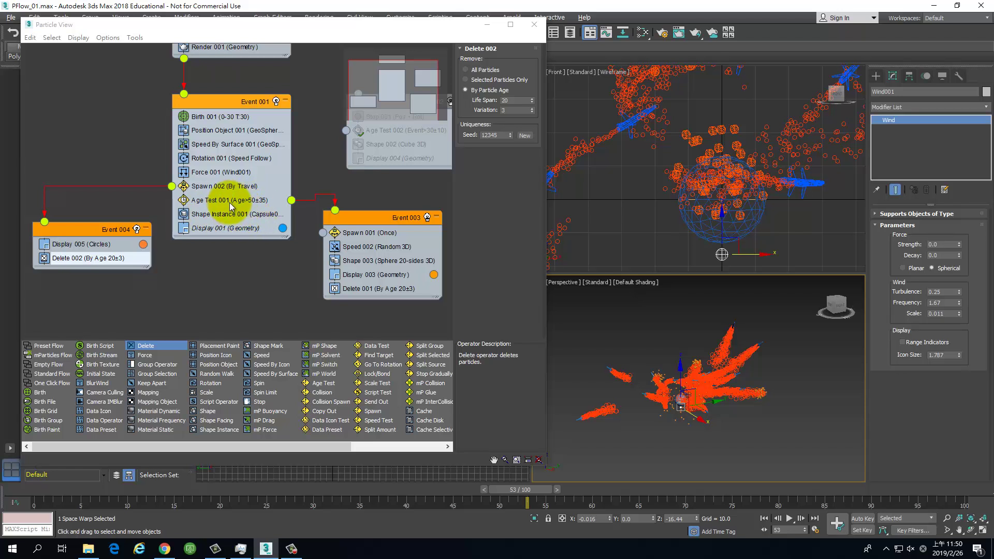
- Review Spawn 001 and Spawn 002, trying 2 offspring then reverting to 1, and check Delete 002
click(378, 237)
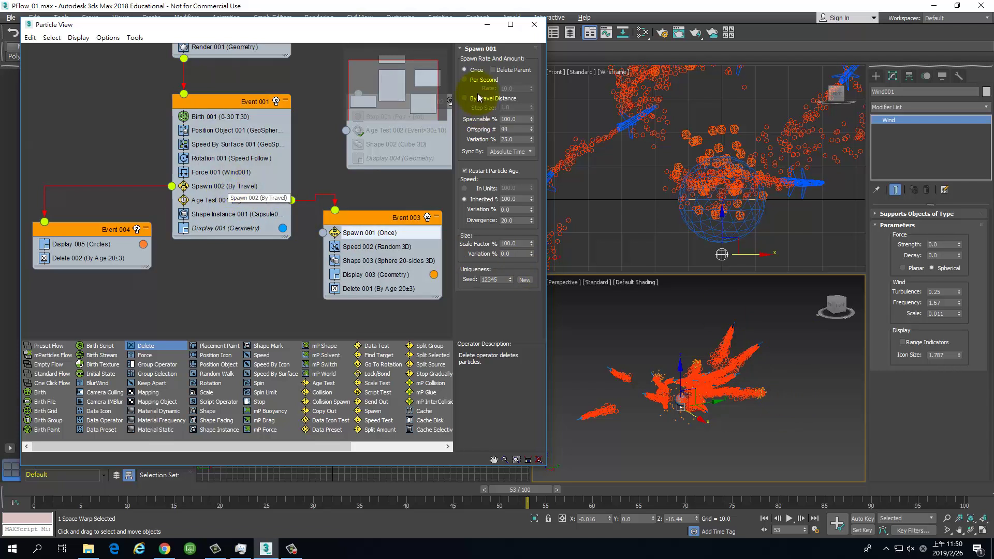
click(238, 185)
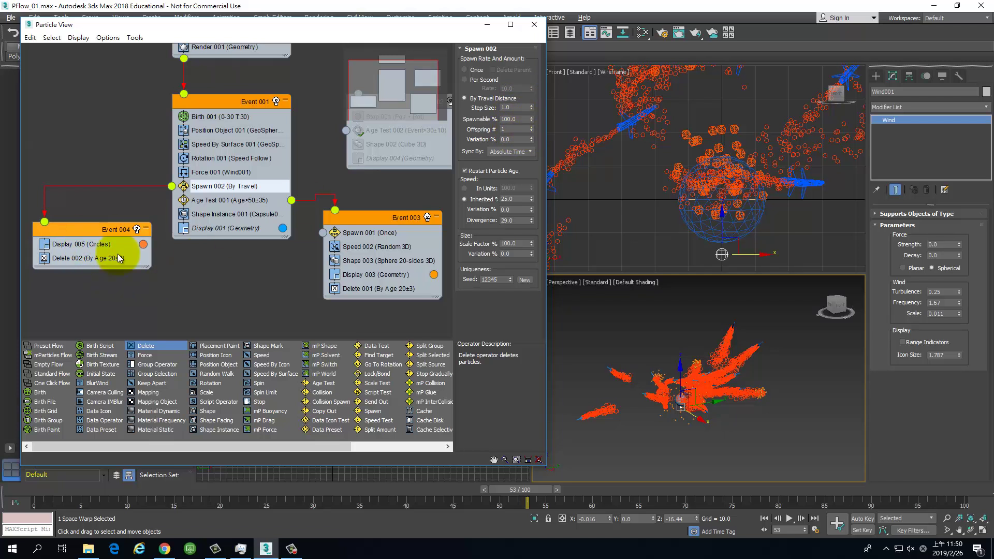
click(531, 126)
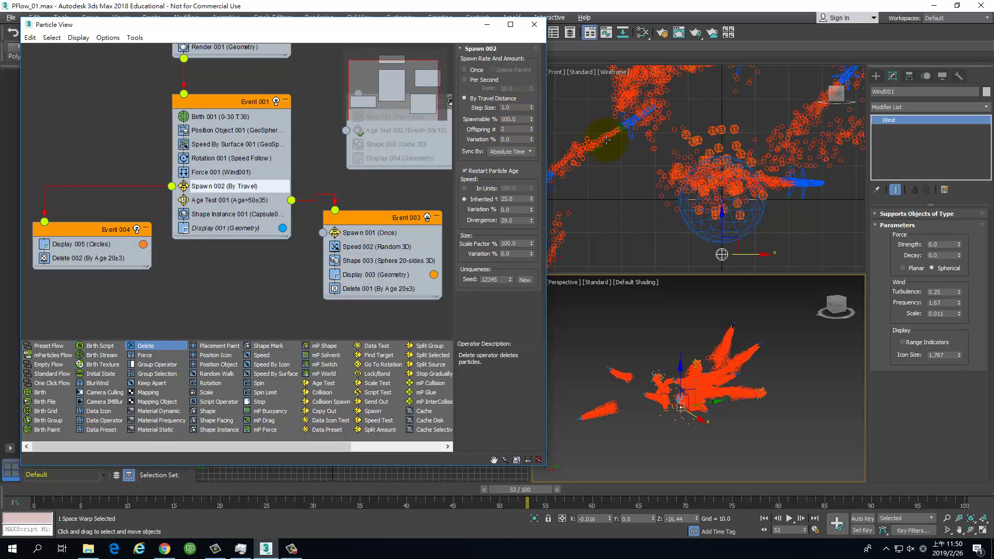
click(532, 132)
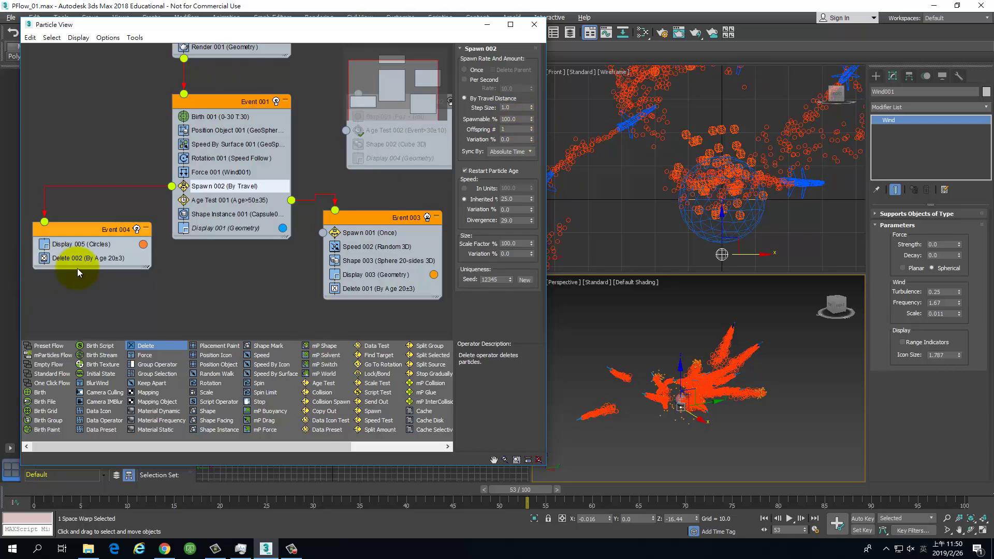
click(92, 259)
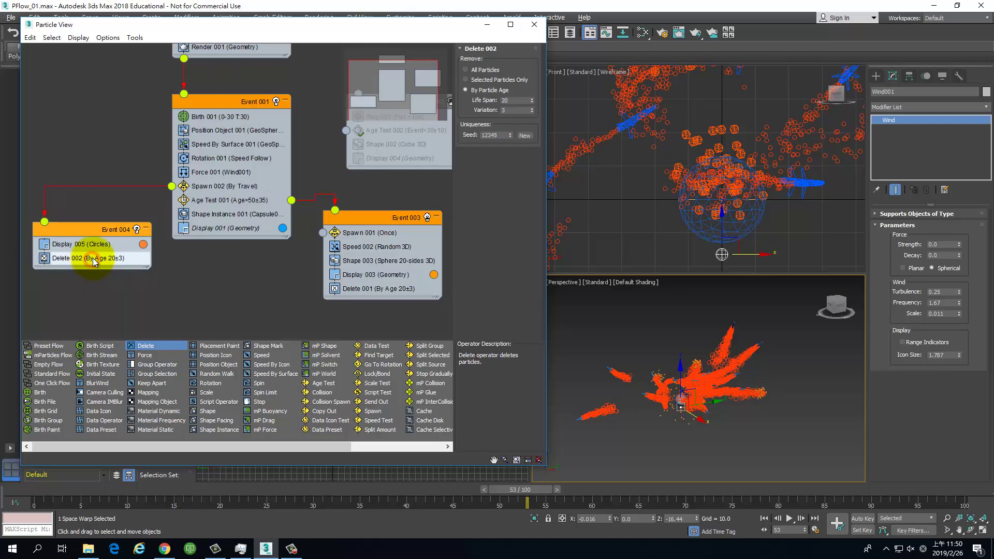
click(222, 187)
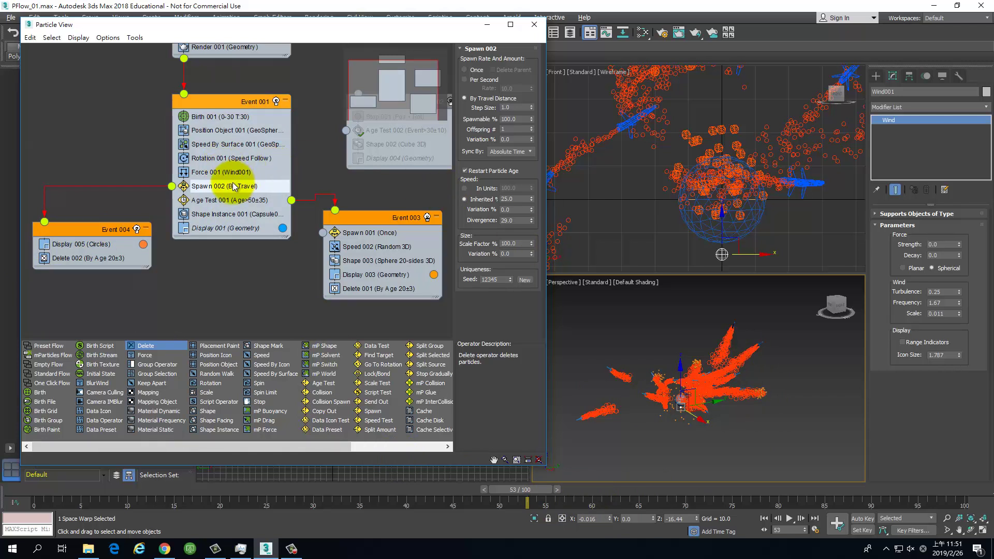
- Reset Spawn 002 inherited speed to 0, then raise it to 10%
double_click(524, 199)
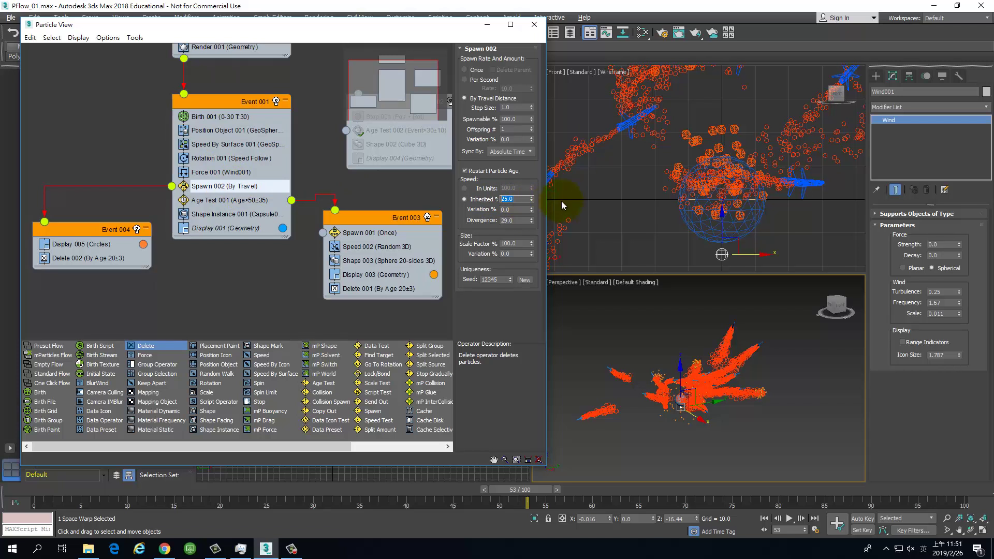
text(0)
key(Return)
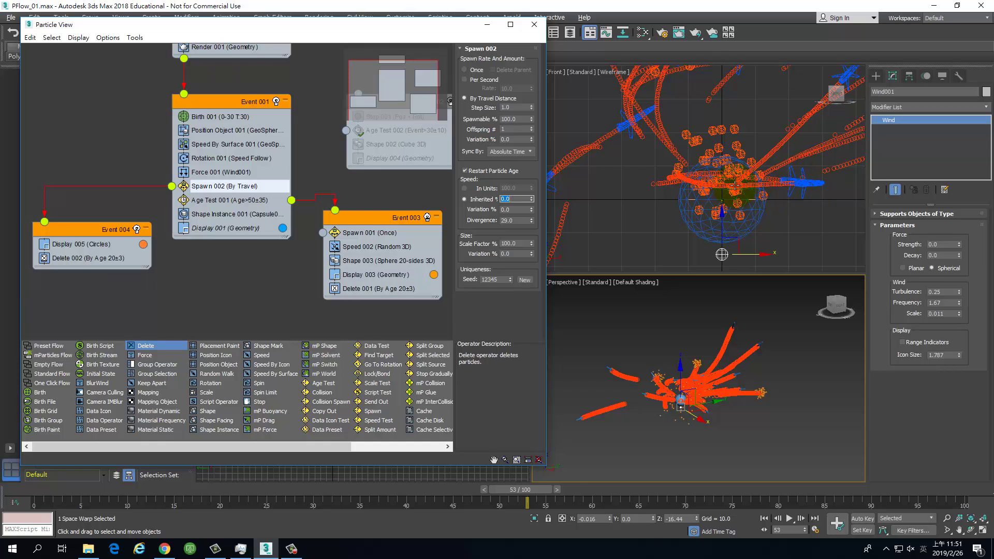
scroll(759, 163, up, 2)
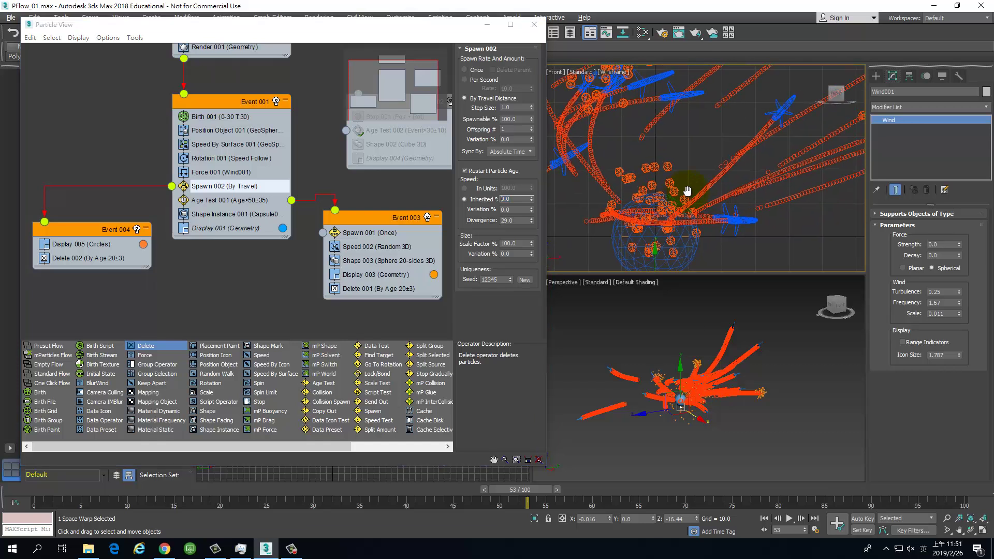
scroll(759, 164, up, 2)
scroll(665, 241, up, 1)
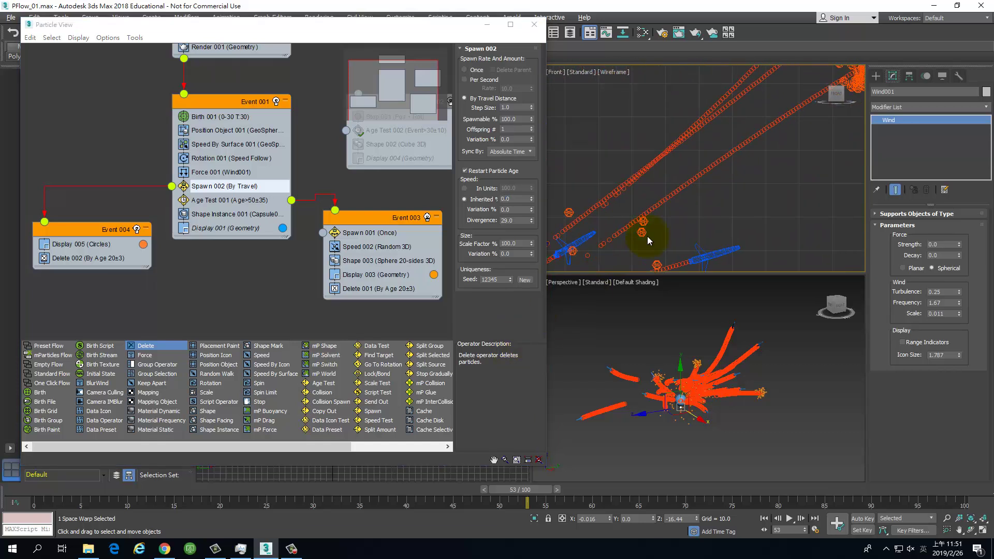
scroll(666, 241, down, 3)
scroll(766, 162, up, 3)
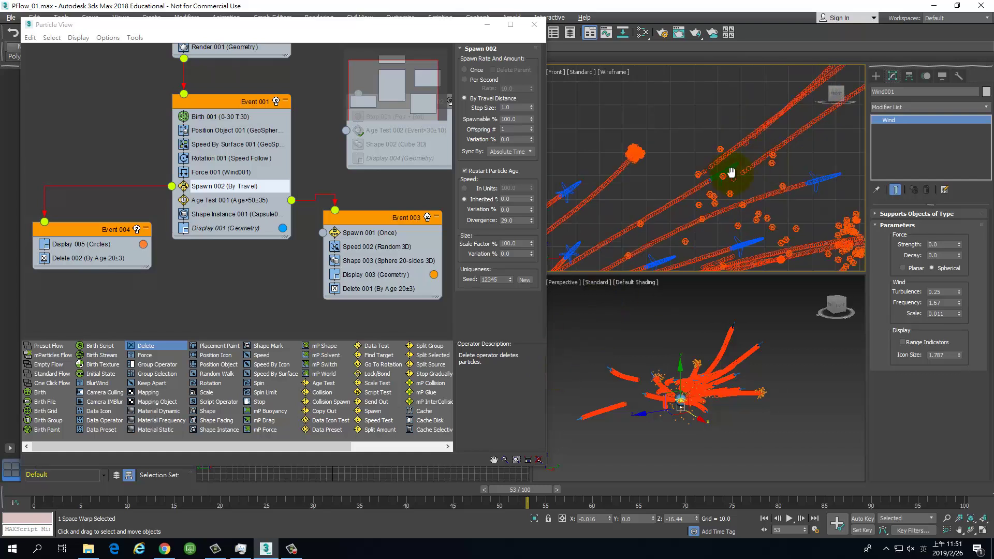
scroll(725, 171, down, 2)
scroll(697, 211, down, 2)
scroll(668, 212, down, 2)
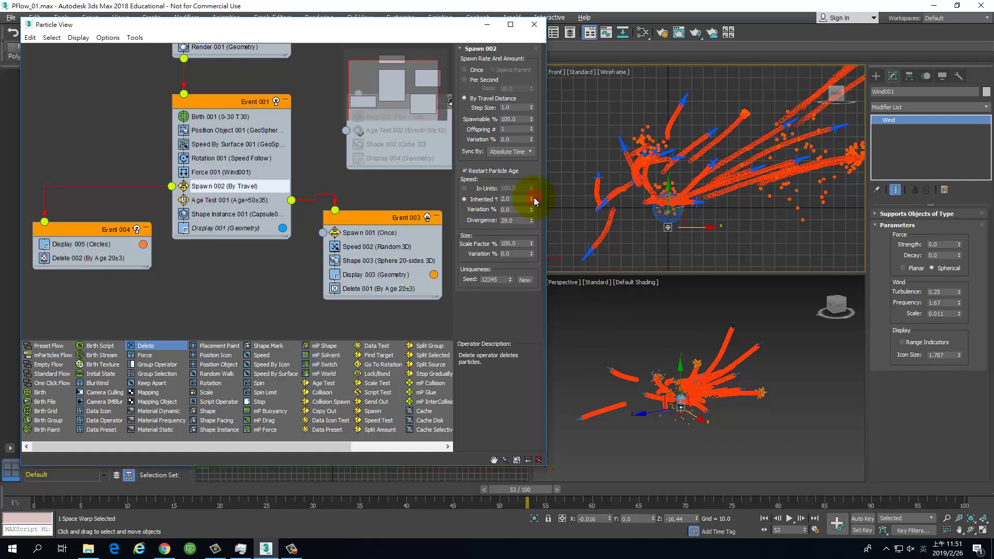
drag(531, 199, 532, 200)
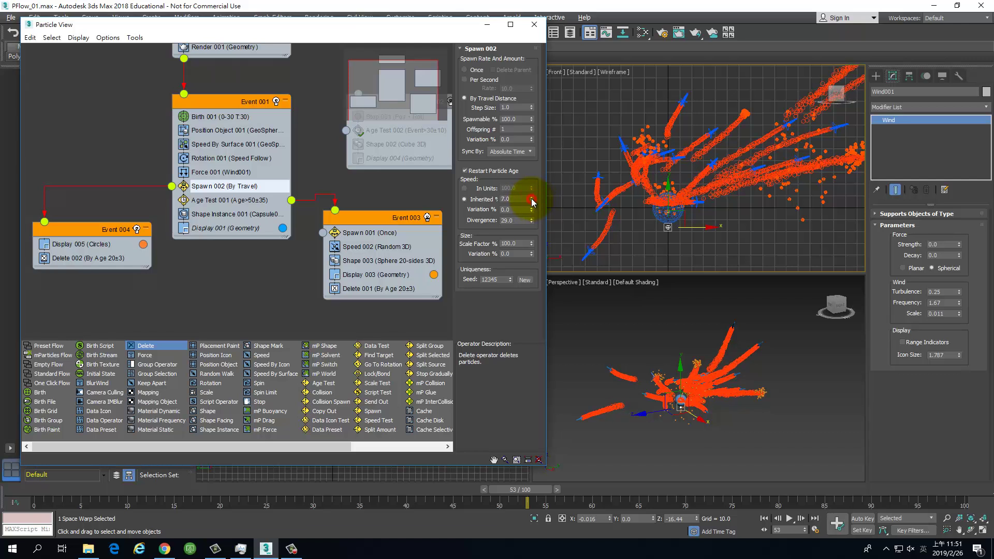
drag(532, 199, 531, 199)
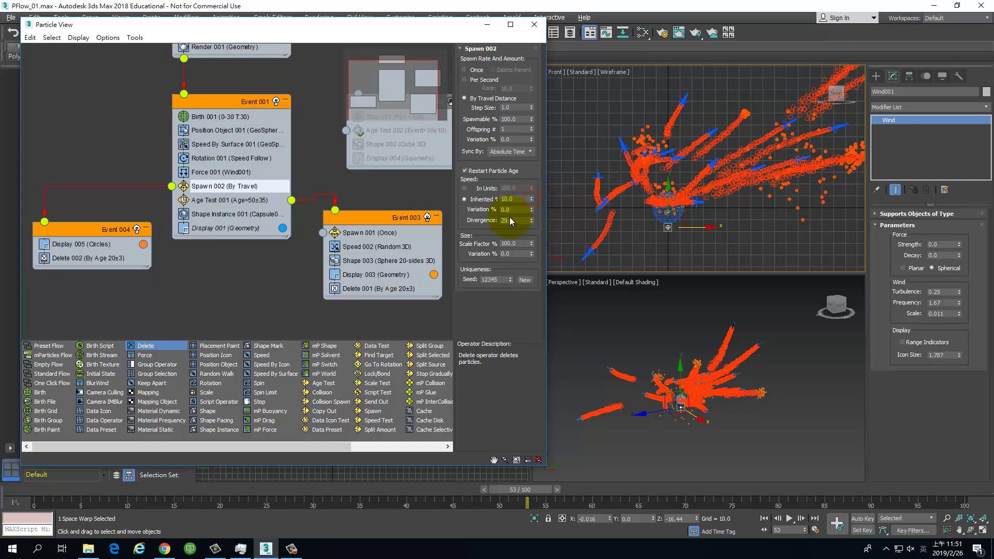
- Reset Spawn 002 divergence, enter 15, then widen it to 49.5 and rewind the timeline
right_click(532, 221)
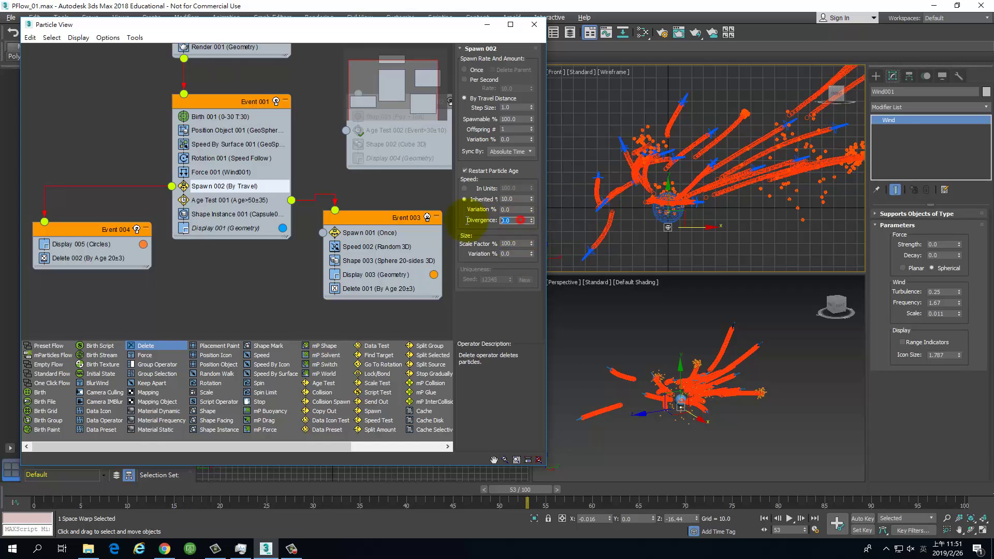
double_click(520, 221)
text(15)
key(Return)
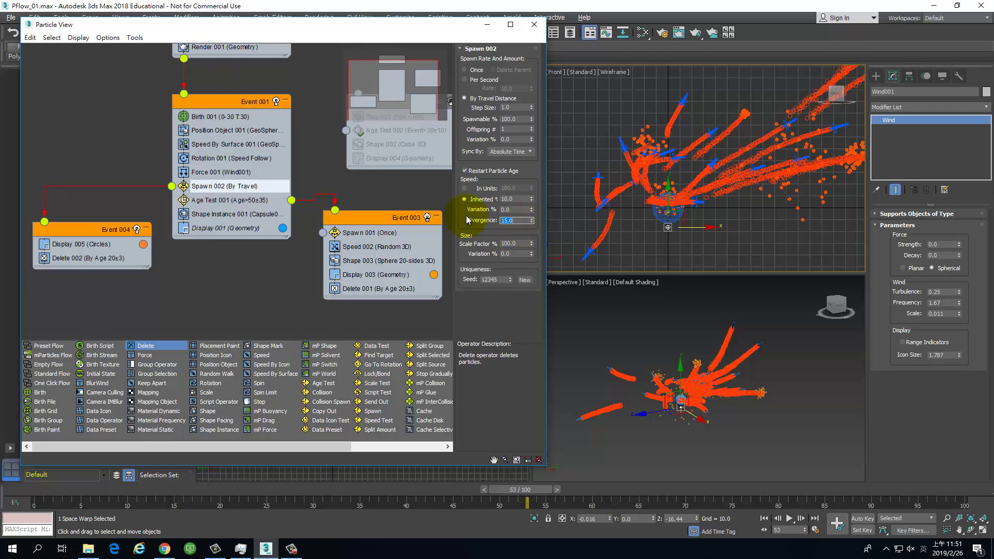
drag(531, 221, 532, 211)
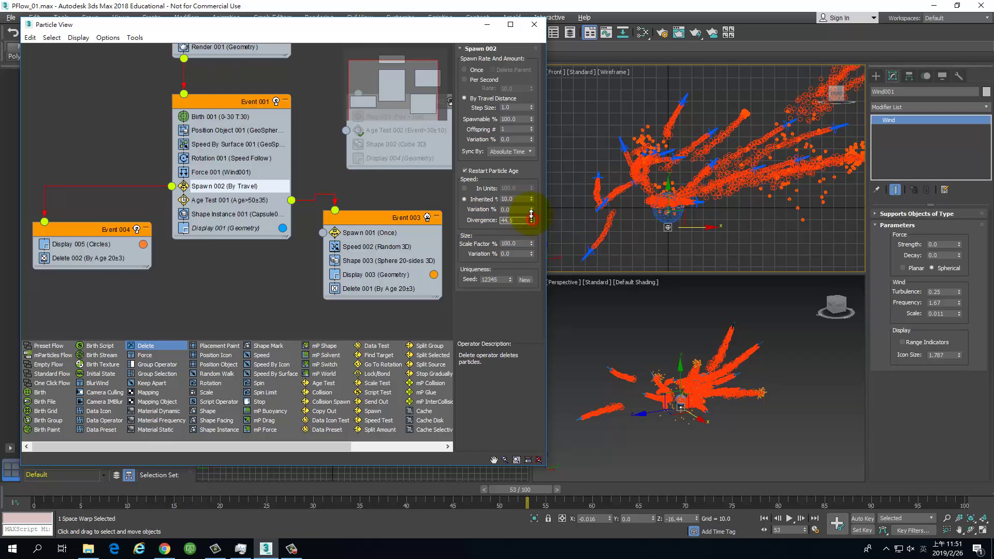
mouse_move(127, 496)
mouse_down()
mouse_move(308, 496)
mouse_move(973, 543)
mouse_move(61, 496)
mouse_move(81, 494)
mouse_up()
click(292, 548)
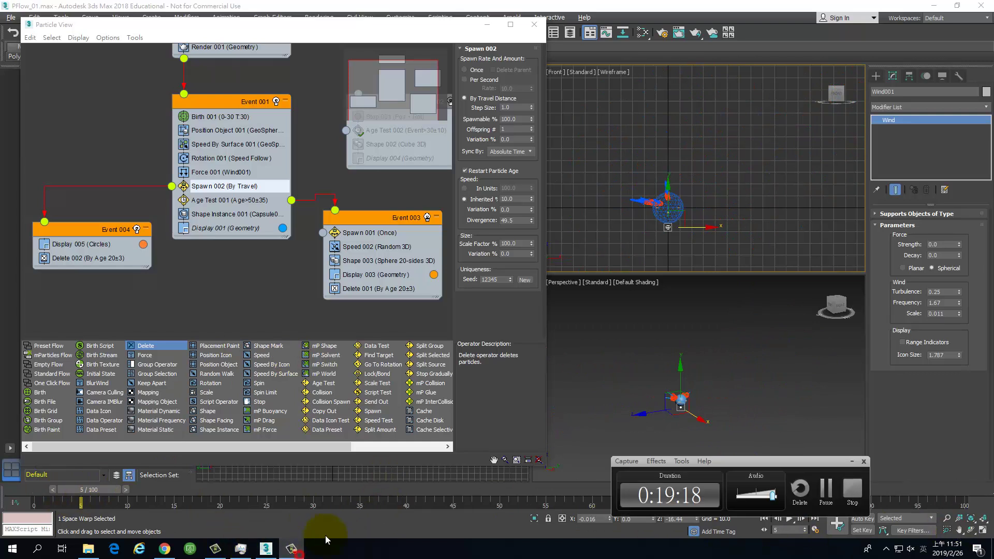